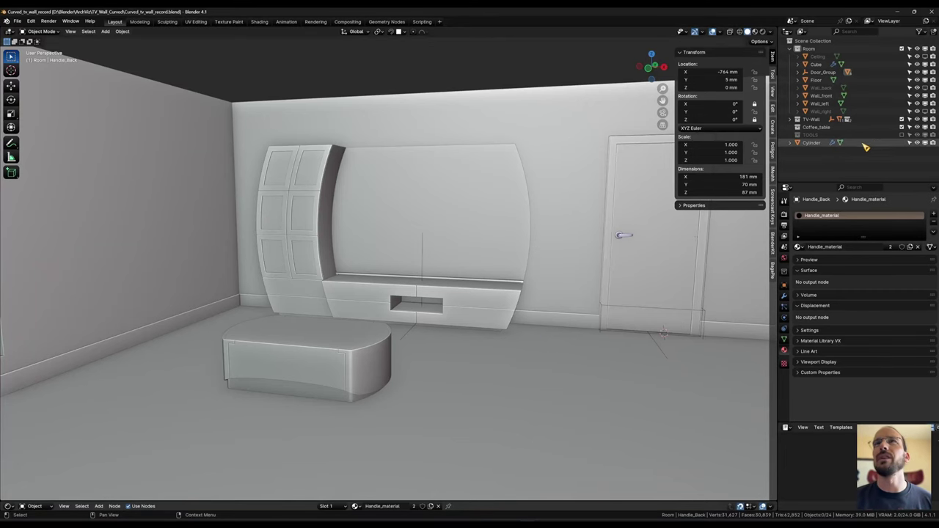
# Step: Rename the Cylinder object to Coffee_table and move it into the Coffee_table collection
pyautogui.doubleClick(814, 143)
pyautogui.write('Coffee_table')
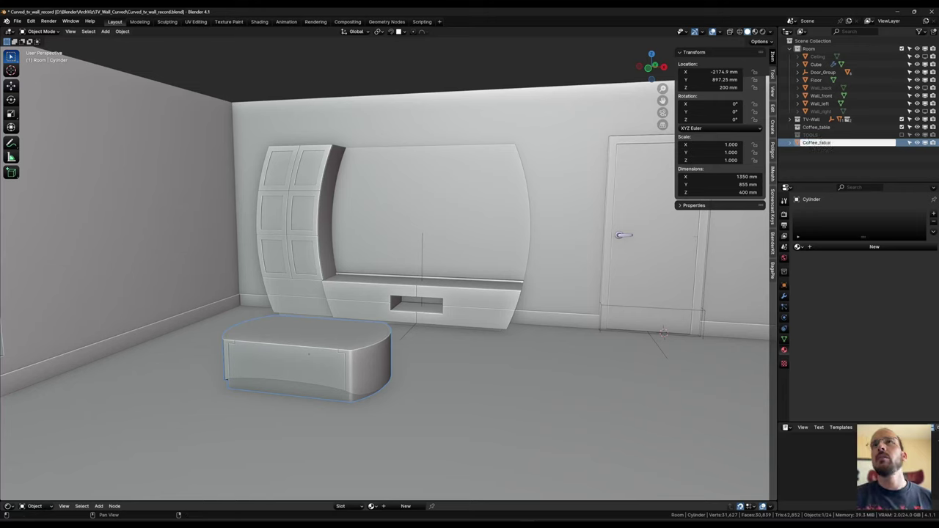
pyautogui.press('Return')
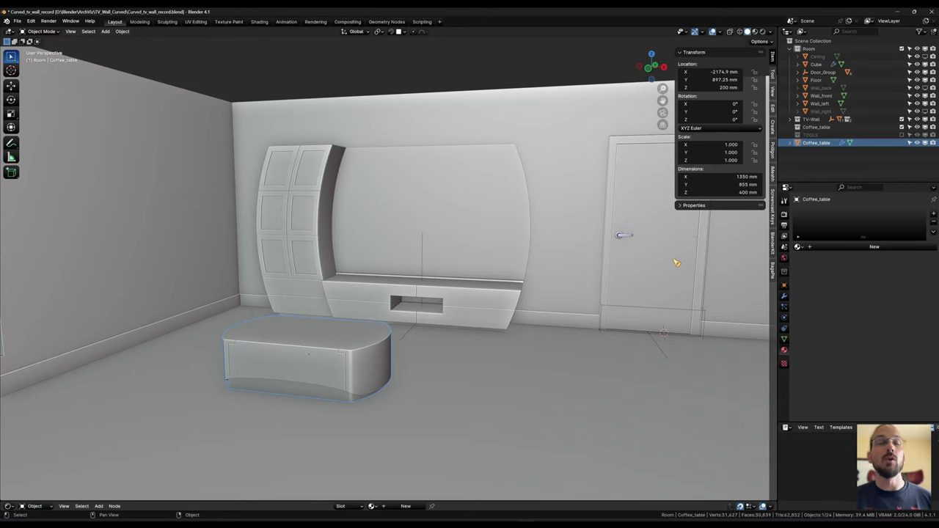
pyautogui.moveTo(827, 144); pyautogui.dragTo(832, 129)
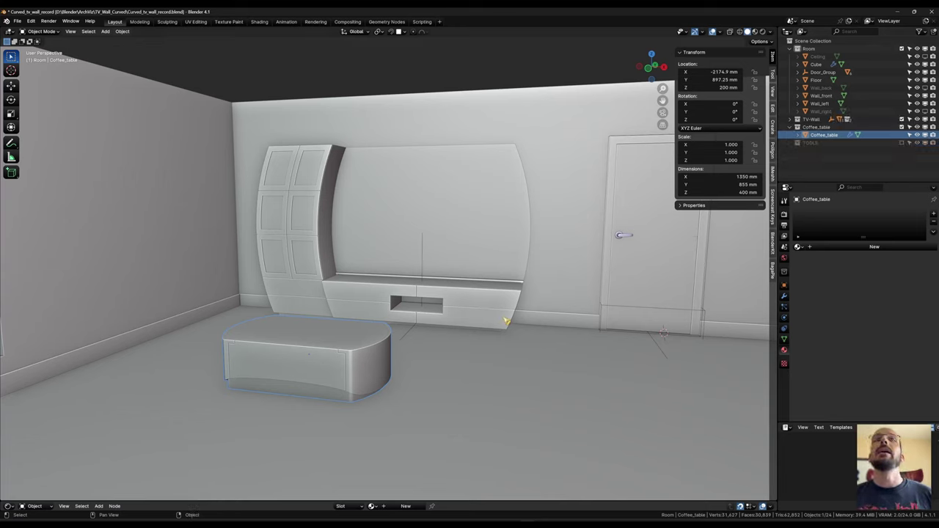
pyautogui.hotkey('alt', 'a')
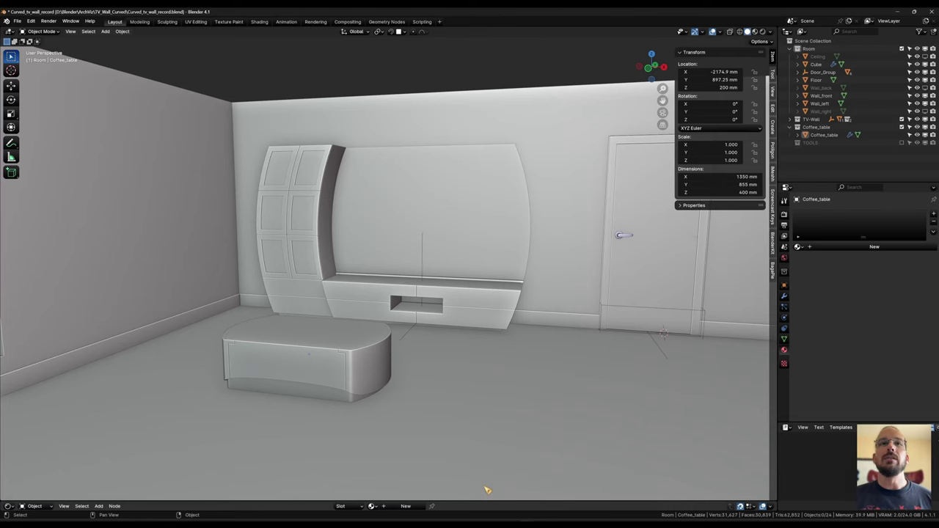
# Step: Enlarge the shader editor below the viewport and show the World shader nodes in it, with its sidebar hidden
pyautogui.moveTo(472, 500); pyautogui.dragTo(503, 353)
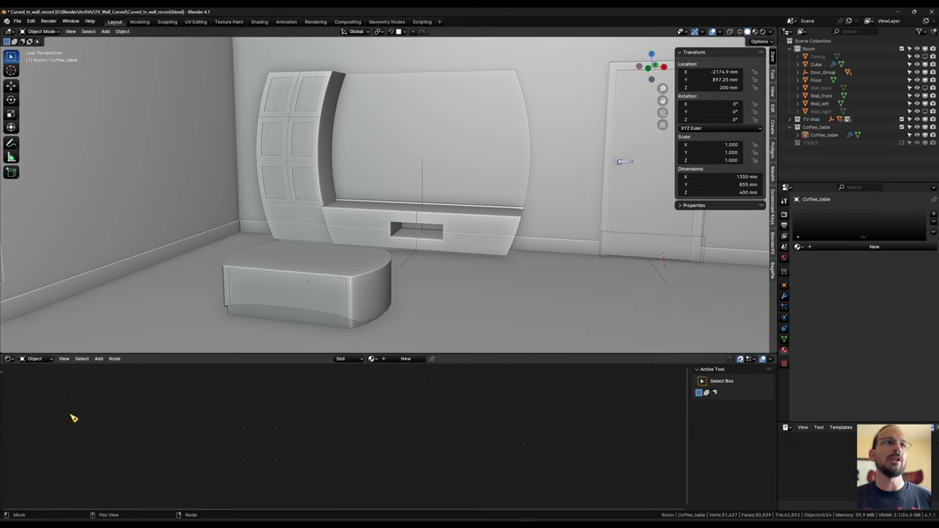
pyautogui.click(38, 359)
pyautogui.click(36, 387)
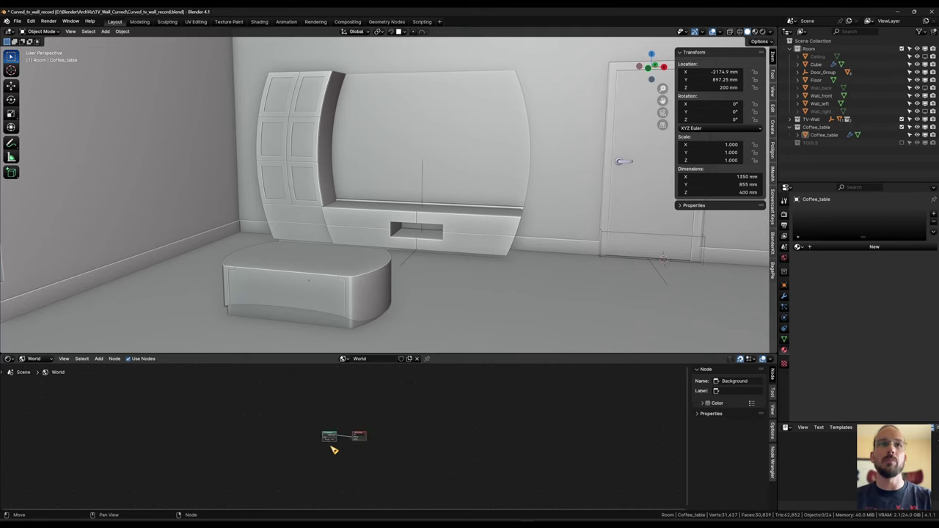
pyautogui.press('Home')
pyautogui.moveTo(340, 425); pyautogui.dragTo(508, 424, button='middle')
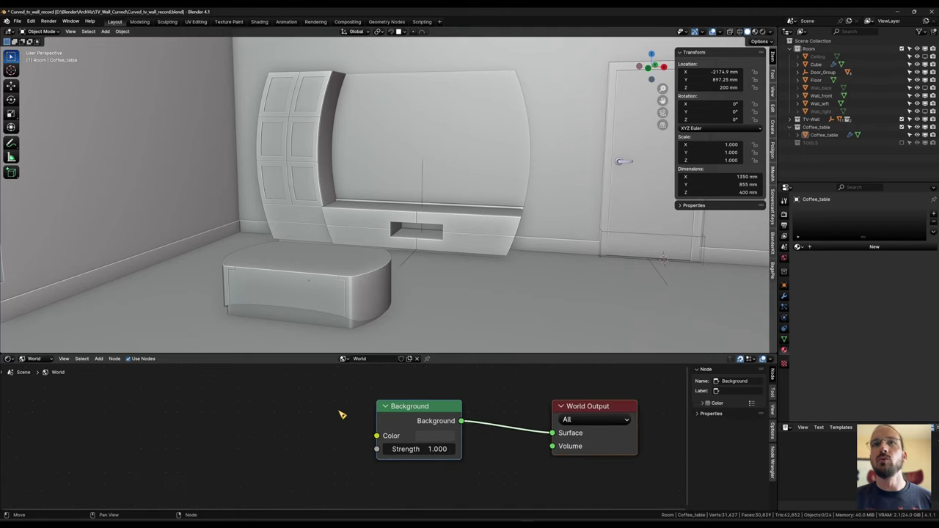
pyautogui.press('n')
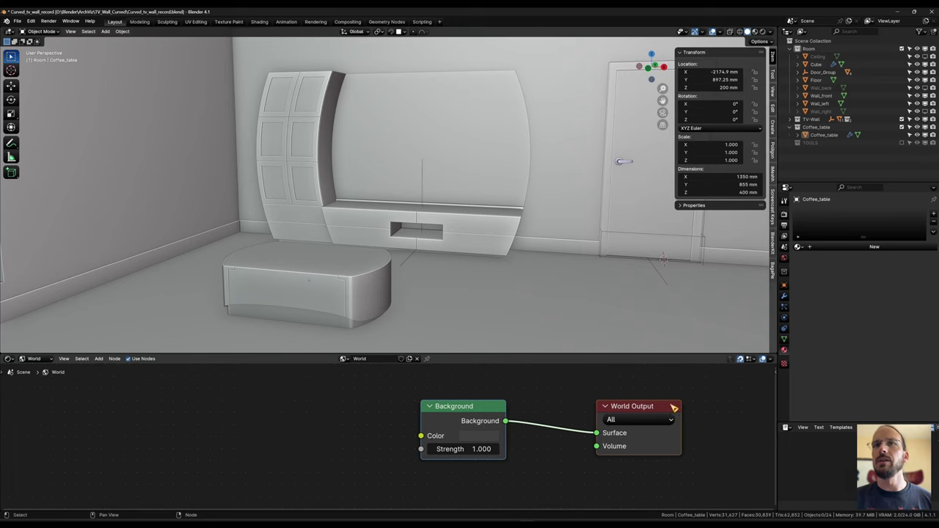
# Step: Enable the Screencast Keys display and return the viewport sidebar to the object's transform values
pyautogui.click(775, 213)
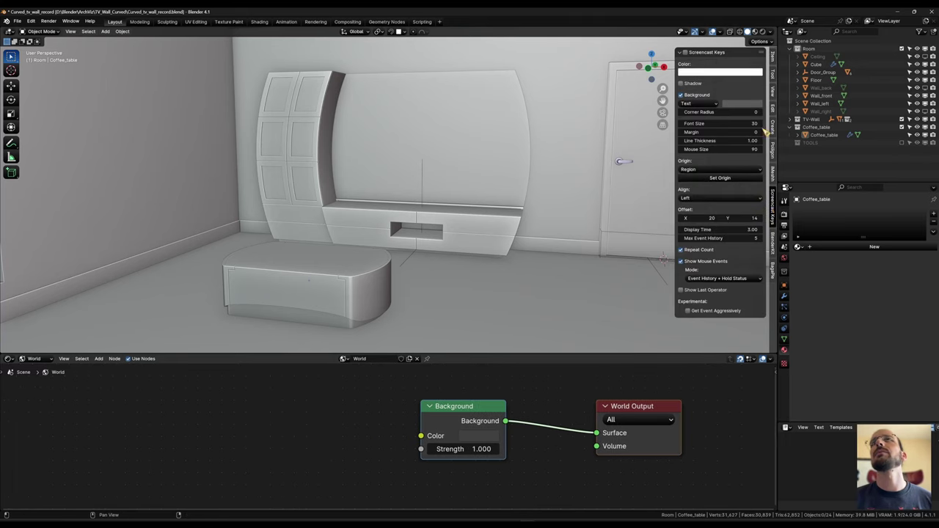
pyautogui.click(685, 52)
pyautogui.click(773, 58)
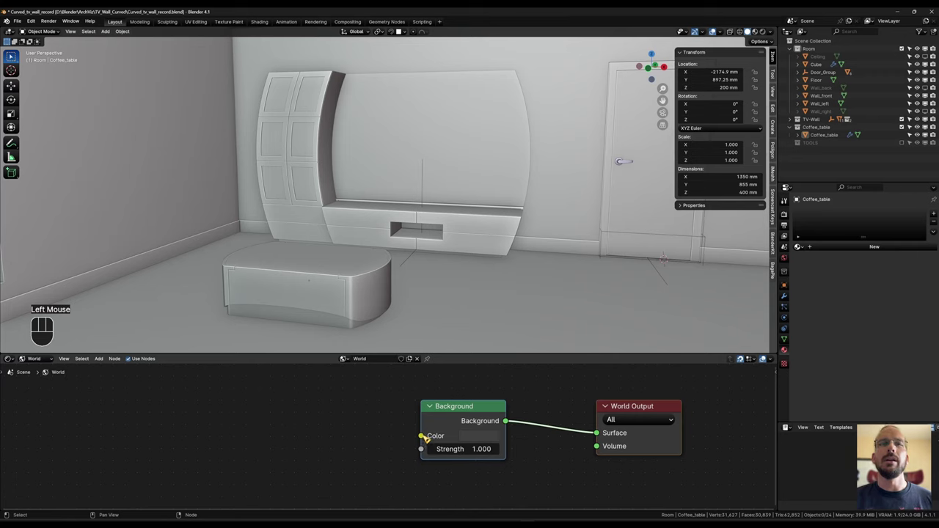
# Step: Feed the world Background color from a new Environment Texture node, with Mapping and Texture Coordinate nodes attached to it
pyautogui.moveTo(430, 438); pyautogui.dragTo(279, 419)
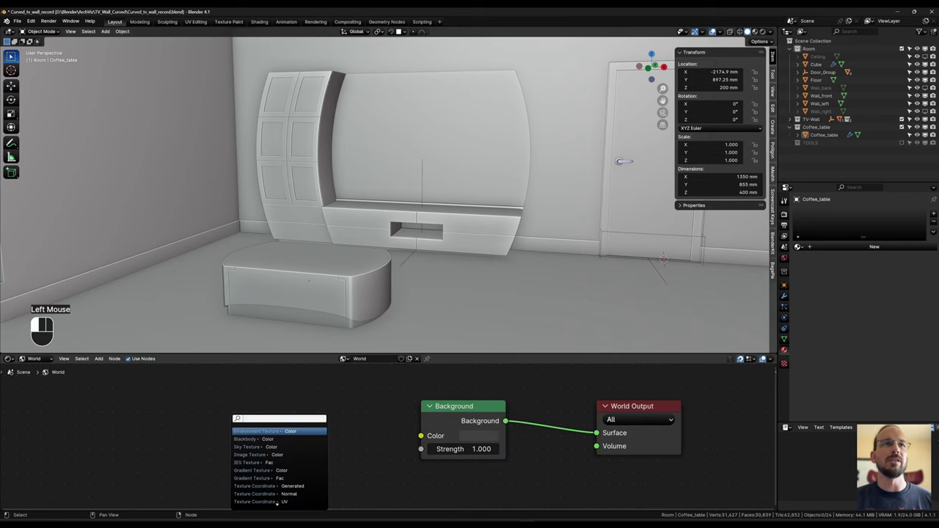
pyautogui.click(275, 432)
pyautogui.click(325, 426)
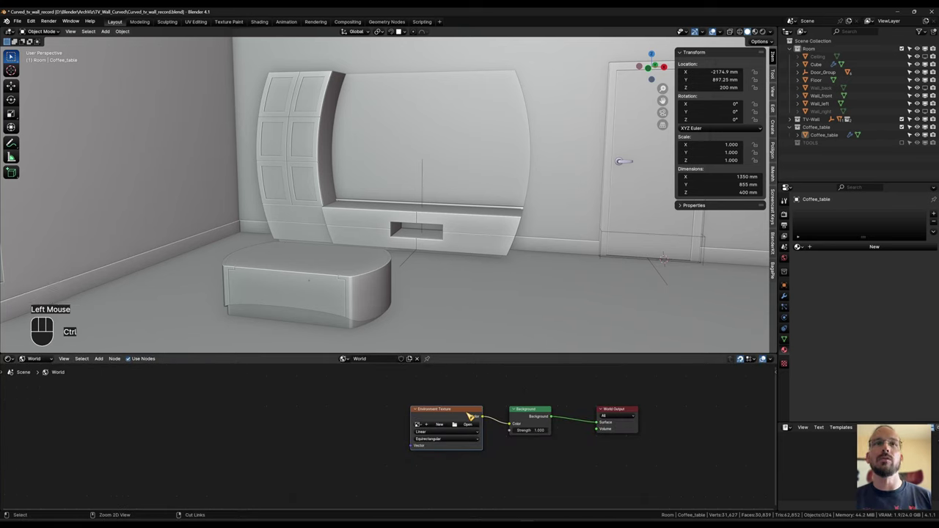
pyautogui.hotkey('ctrl', 't')
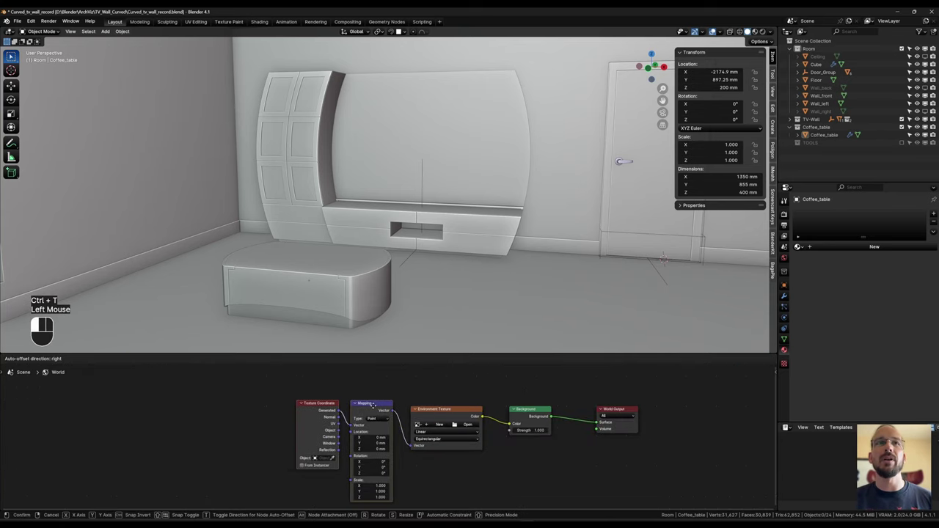
# Step: Load red_hill_cloudy_2k.exr from the HDRIs folder into the Environment Texture node
pyautogui.moveTo(473, 478); pyautogui.dragTo(398, 475, button='middle')
pyautogui.scroll(1, 409, 447)
pyautogui.click(397, 431)
pyautogui.click(286, 194)
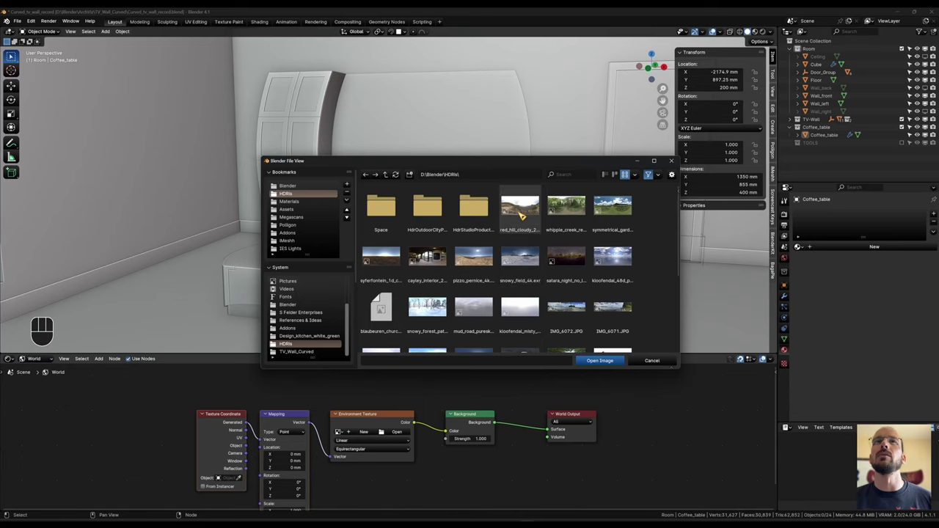
pyautogui.click(521, 210)
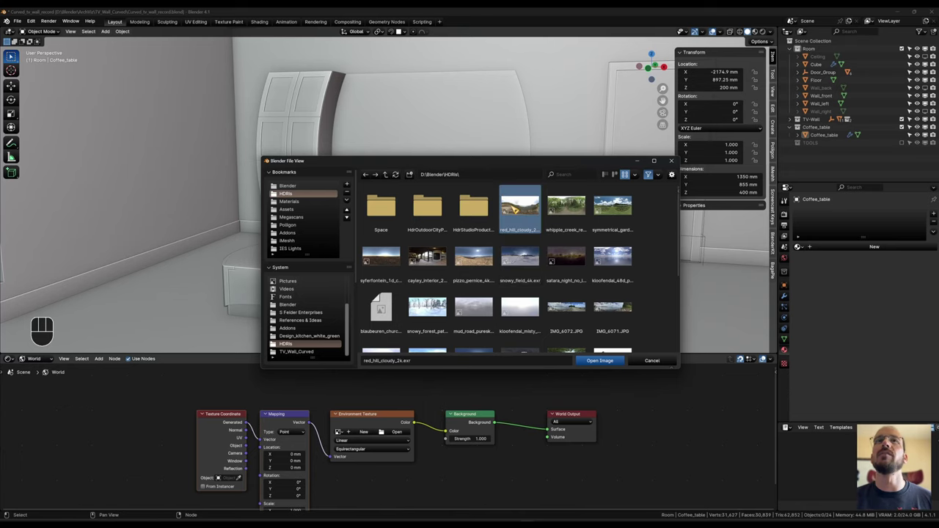
pyautogui.click(614, 362)
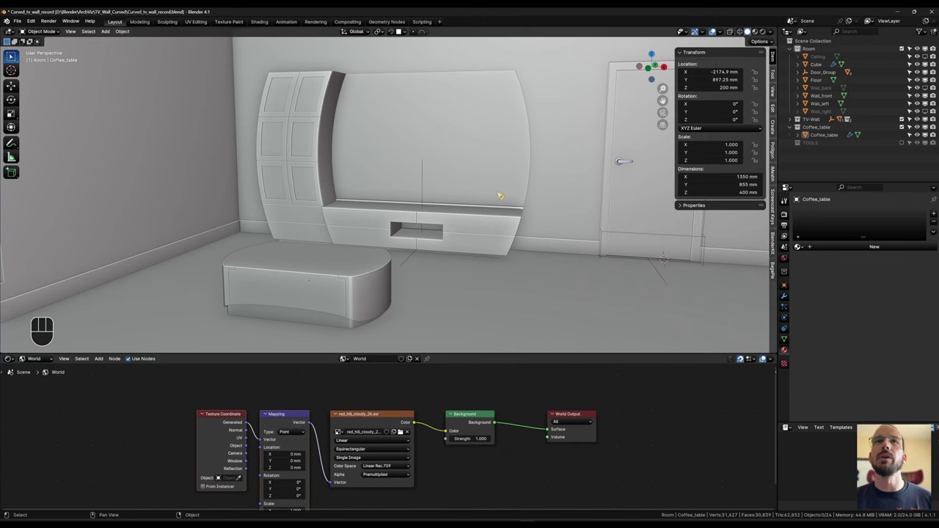
# Step: Show the room in rendered shading and make the Ceiling and Wall_back objects visible in the viewport
pyautogui.click(765, 32)
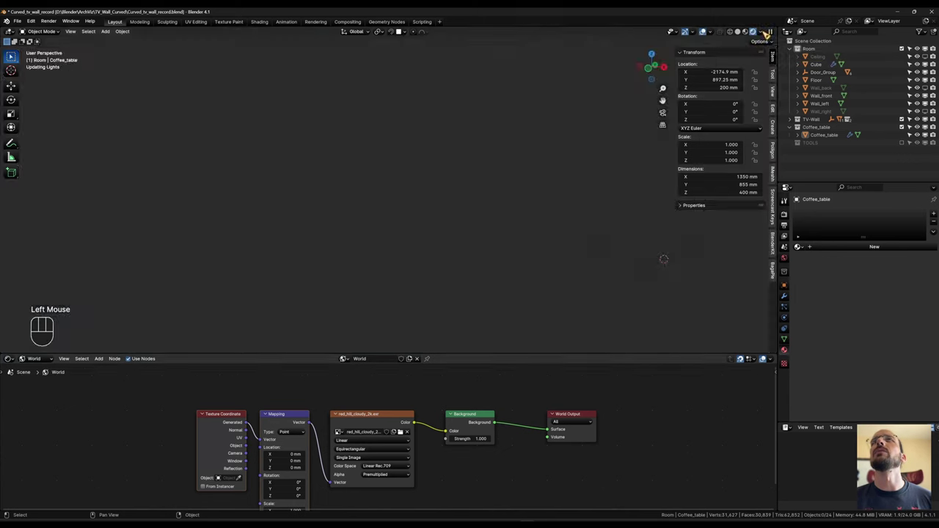
pyautogui.keyDown('shift'); pyautogui.moveTo(566, 252); pyautogui.dragTo(554, 218, button='middle'); pyautogui.keyUp('shift')
pyautogui.moveTo(553, 218); pyautogui.dragTo(598, 237, button='middle')
pyautogui.scroll(1, 542, 203)
pyautogui.scroll(-1, 542, 202)
pyautogui.click(926, 57)
pyautogui.scroll(1, 573, 220)
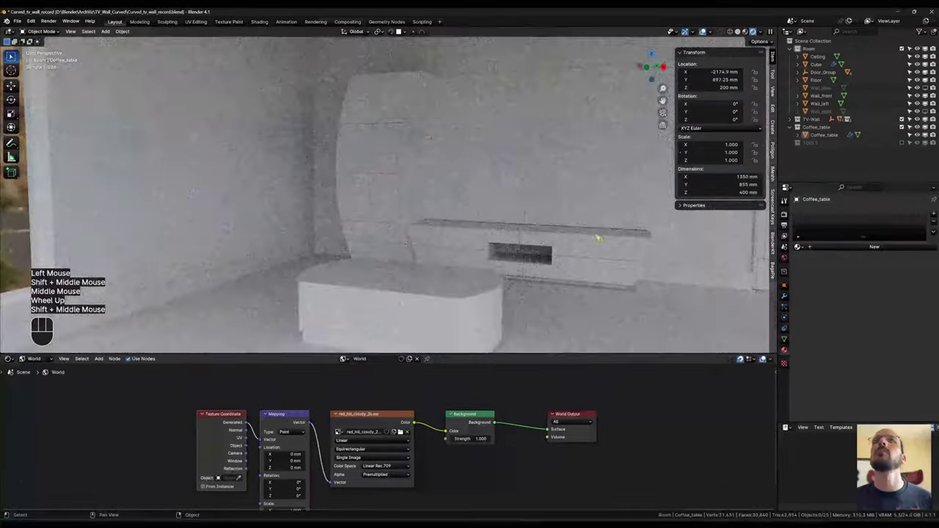
pyautogui.click(925, 88)
pyautogui.keyDown('shift'); pyautogui.moveTo(557, 278); pyautogui.dragTo(509, 256, button='middle'); pyautogui.keyUp('shift')
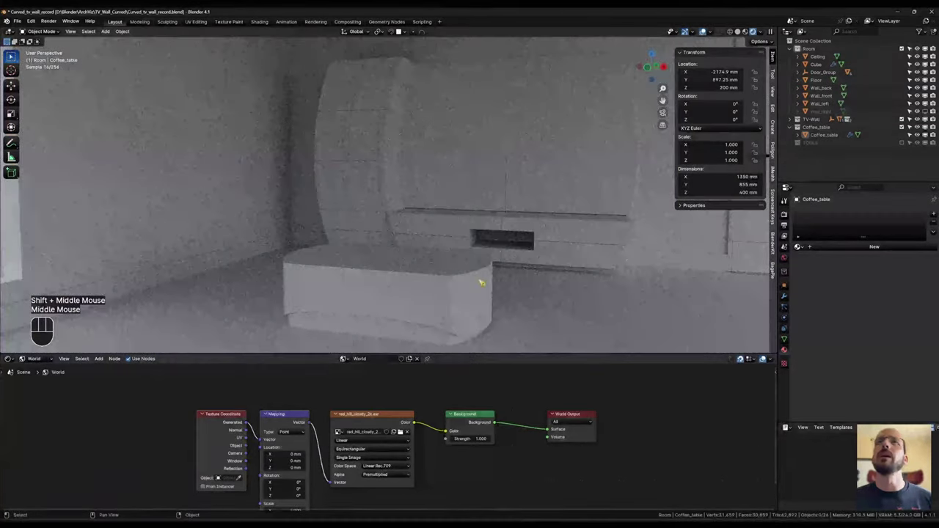
# Step: Rotate the environment mapping to 185° on Z and set the world background strength to 8
pyautogui.moveTo(465, 457); pyautogui.dragTo(432, 430, button='middle')
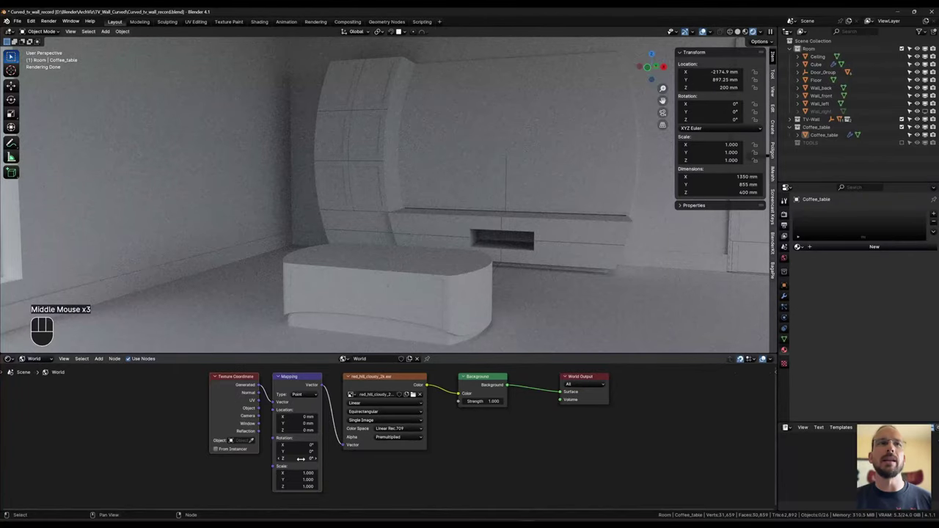
pyautogui.moveTo(297, 458); pyautogui.dragTo(376, 458)
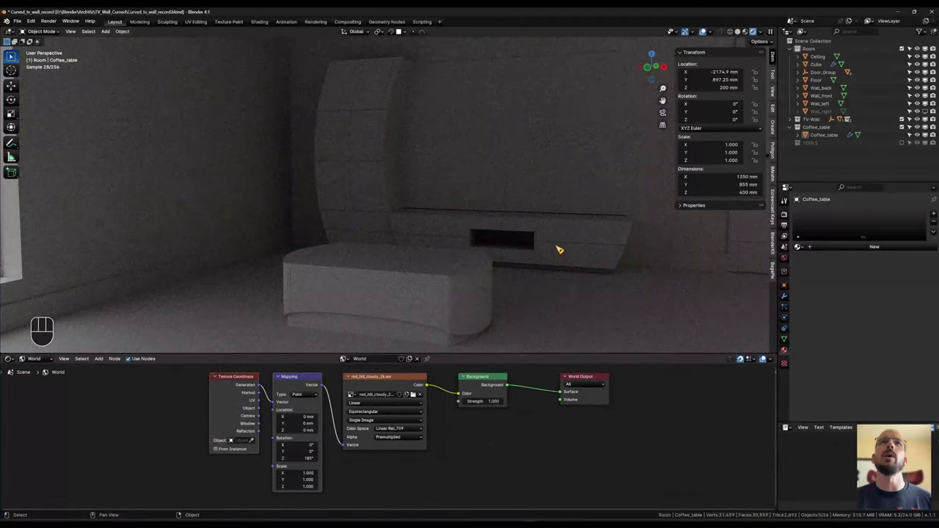
pyautogui.moveTo(481, 402); pyautogui.dragTo(481, 401)
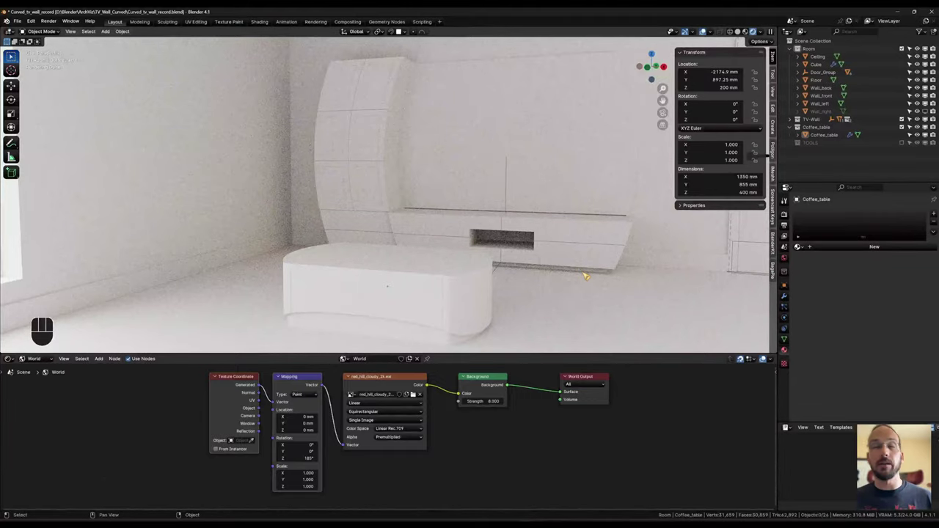
# Step: Set the shader editor back to Object shaders and shrink it to enlarge the 3D viewport
pyautogui.click(33, 359)
pyautogui.click(36, 371)
pyautogui.moveTo(556, 354); pyautogui.dragTo(554, 445)
# Step: Show the viewport in Material Preview with a different studio HDRI, and hide the Ceiling and Wall_back objects
pyautogui.keyDown('shift'); pyautogui.moveTo(588, 343); pyautogui.dragTo(535, 295, button='middle'); pyautogui.keyUp('shift')
pyautogui.scroll(1, 534, 295)
pyautogui.keyDown('shift'); pyautogui.moveTo(608, 298); pyautogui.dragTo(503, 289, button='middle'); pyautogui.keyUp('shift')
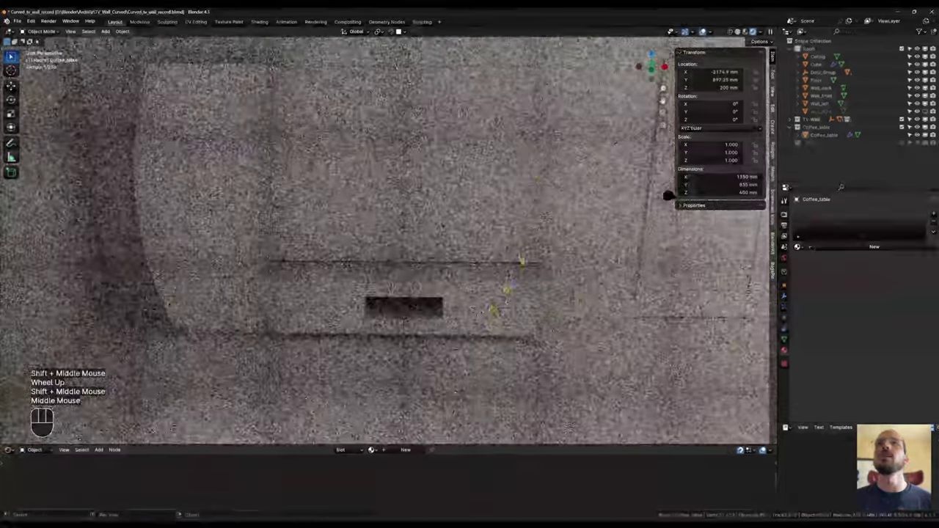
pyautogui.moveTo(367, 313); pyautogui.dragTo(400, 297, button='middle')
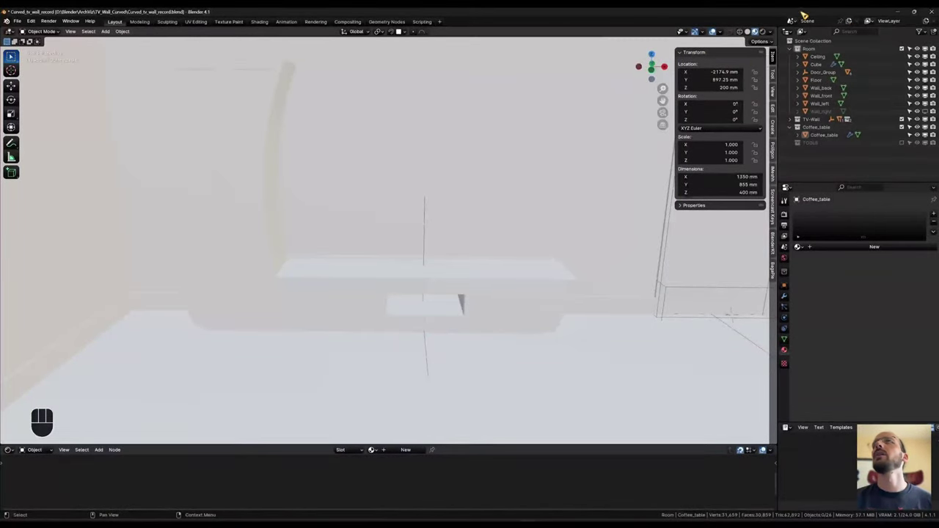
pyautogui.click(772, 32)
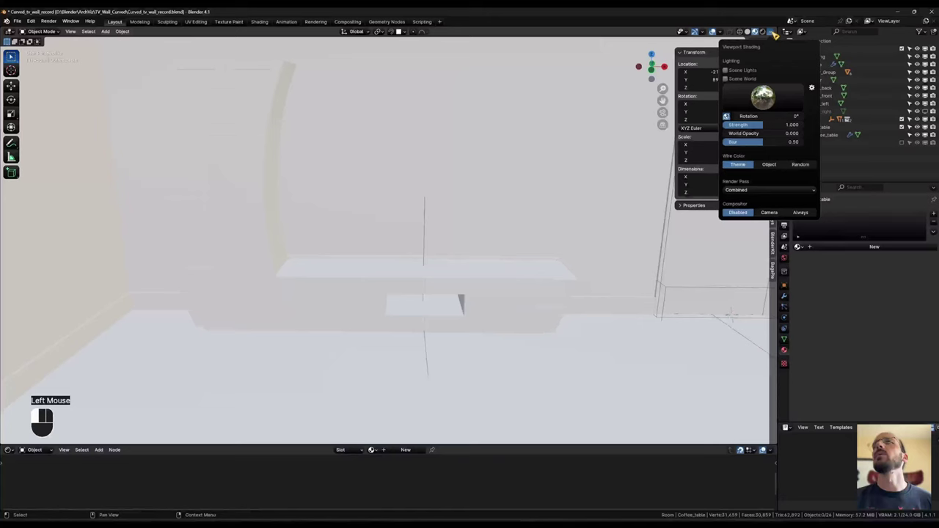
pyautogui.click(767, 105)
pyautogui.click(720, 126)
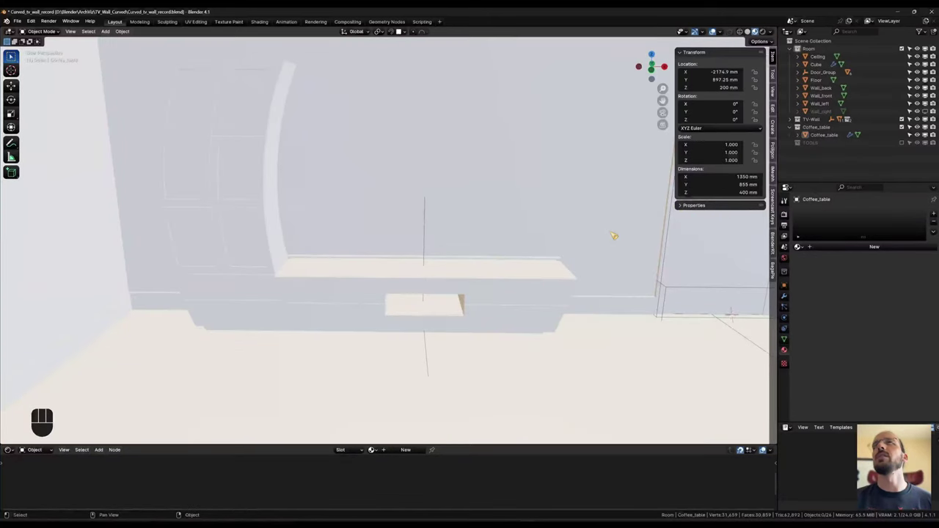
pyautogui.click(933, 57)
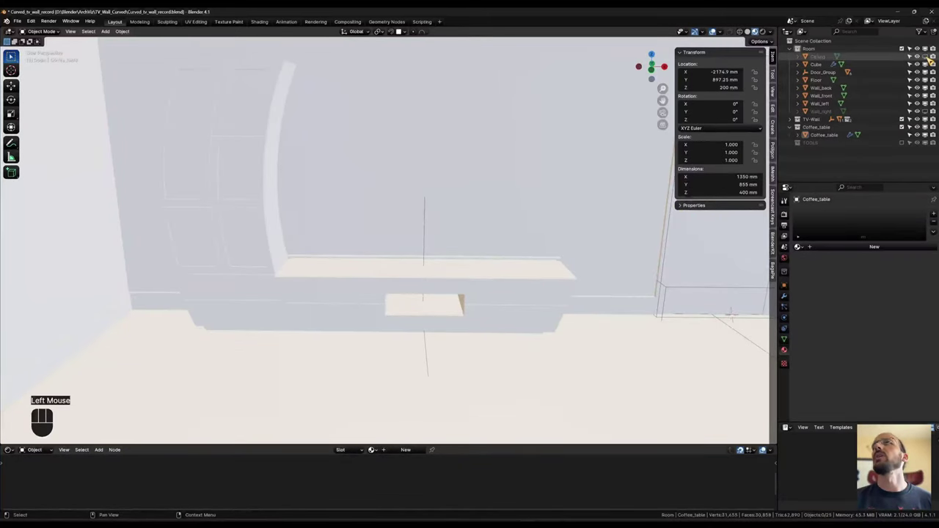
pyautogui.click(926, 88)
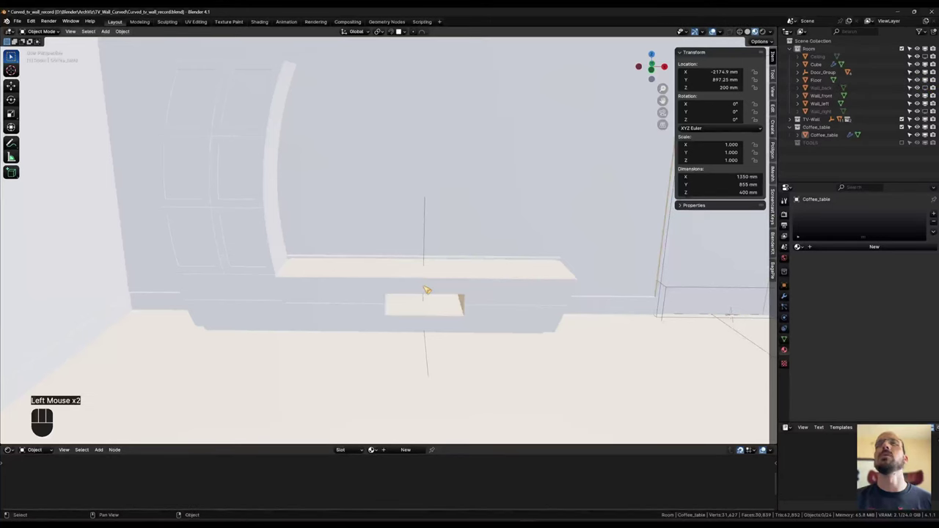
# Step: Apply the Mirror modifier on the Backwall panel of the TV wall, keeping its Bevel modifier
pyautogui.keyDown('shift'); pyautogui.moveTo(462, 335); pyautogui.dragTo(463, 269, button='middle'); pyautogui.keyUp('shift')
pyautogui.keyDown('shift'); pyautogui.moveTo(462, 268); pyautogui.dragTo(485, 230, button='middle'); pyautogui.keyUp('shift')
pyautogui.scroll(2, 445, 199)
pyautogui.click(485, 279)
pyautogui.keyDown('shift'); pyautogui.moveTo(485, 279); pyautogui.dragTo(507, 260, button='middle'); pyautogui.keyUp('shift')
pyautogui.keyDown('shift'); pyautogui.moveTo(507, 260); pyautogui.dragTo(504, 257, button='middle'); pyautogui.keyUp('shift')
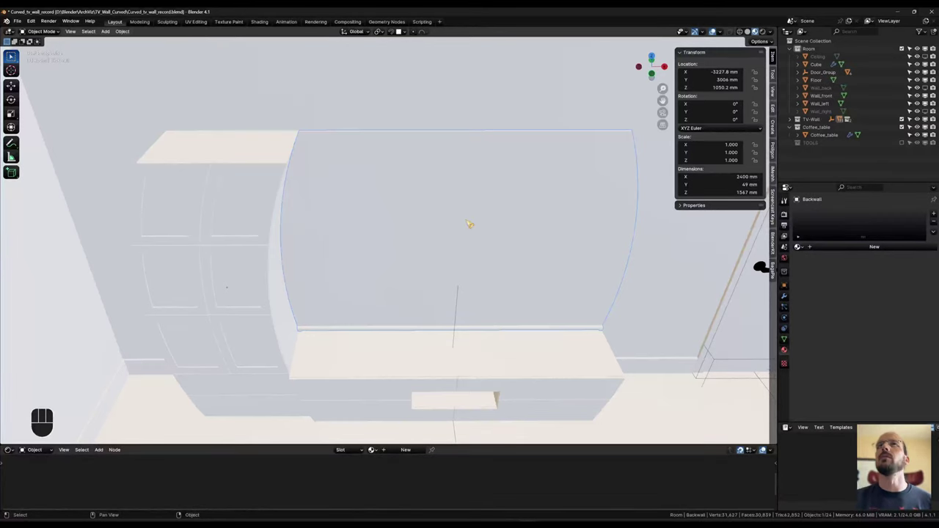
pyautogui.click(784, 296)
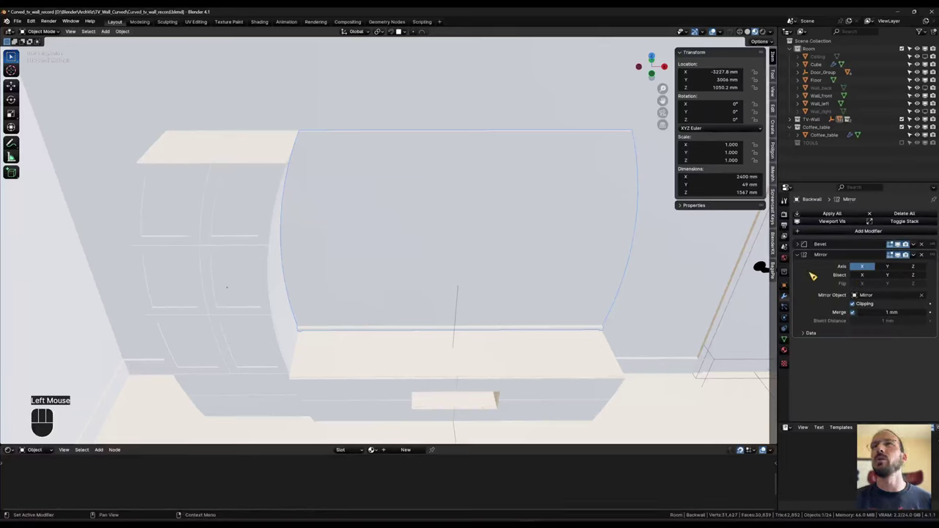
pyautogui.hotkey('ctrl', 'a')
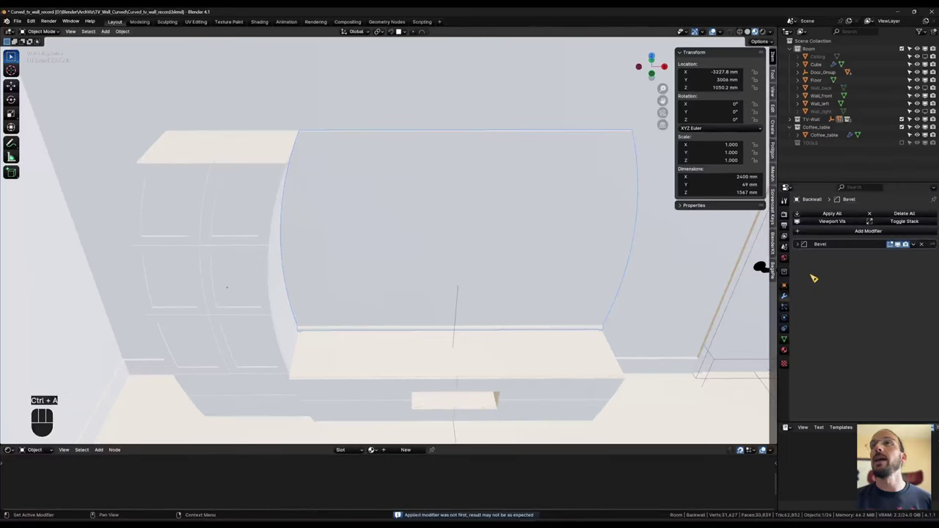
# Step: Dissolve the vertical center edge loop of the Backwall mesh, including its vertices
pyautogui.press('Tab')
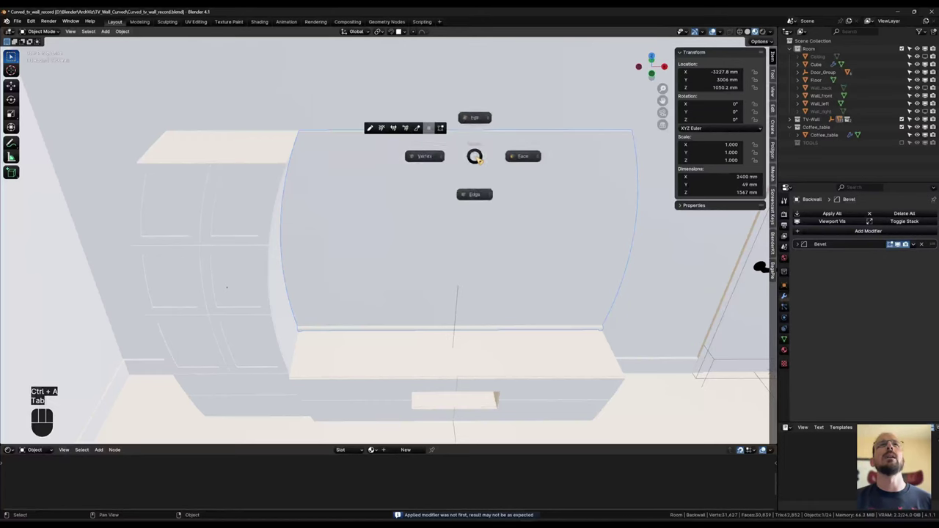
pyautogui.click(473, 212)
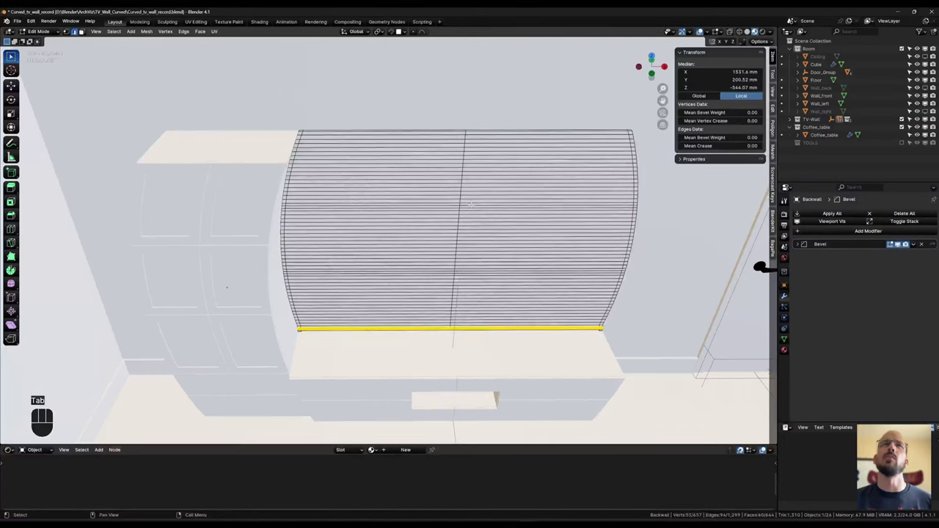
pyautogui.keyDown('alt'); pyautogui.click(464, 154); pyautogui.keyUp('alt')
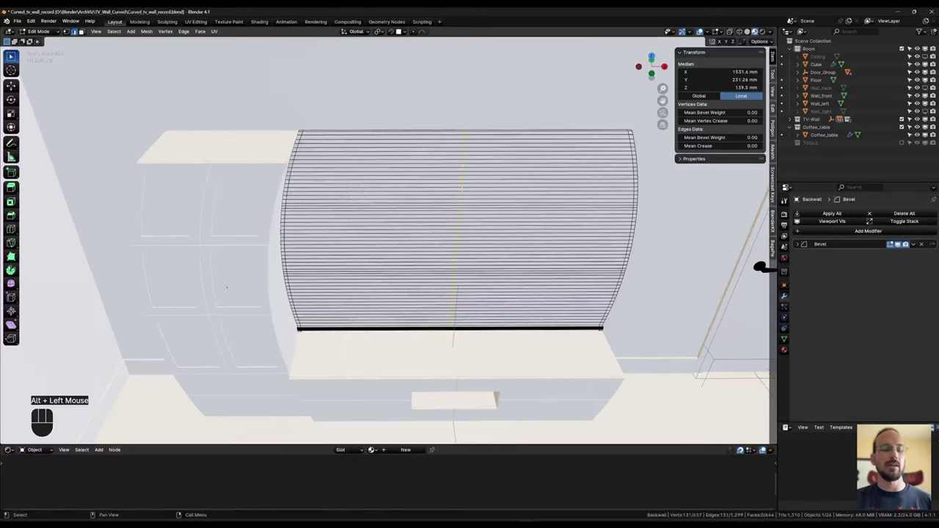
pyautogui.hotkey('ctrl', 'x')
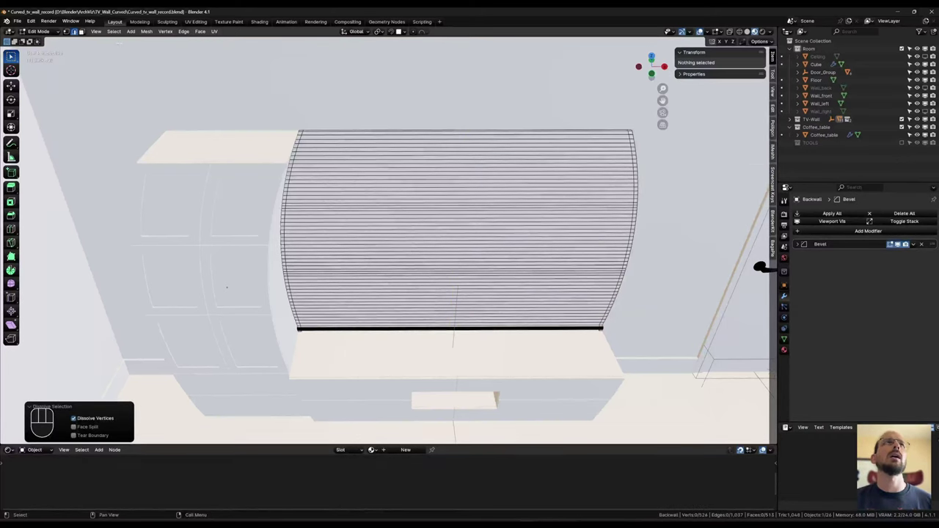
# Step: Select the sharp edges of the Backwall mesh and mark them as UV seams
pyautogui.click(114, 32)
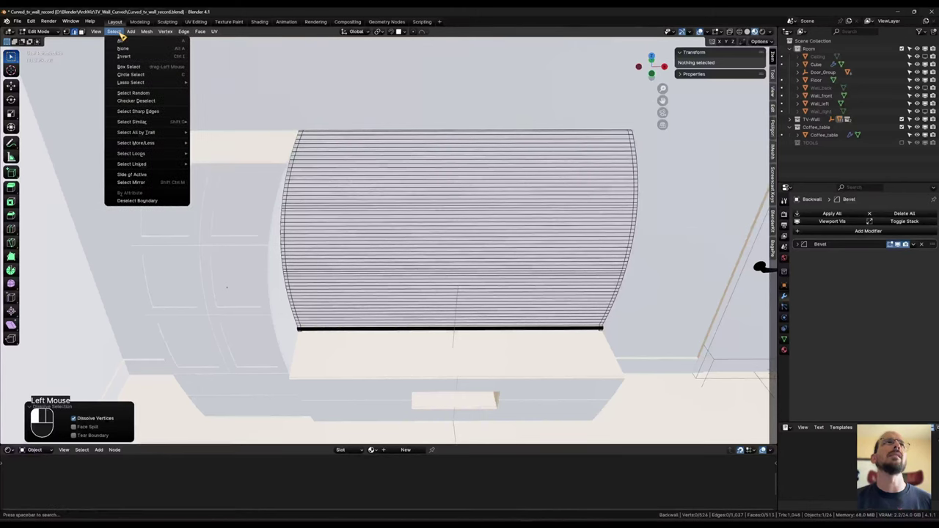
pyautogui.click(138, 111)
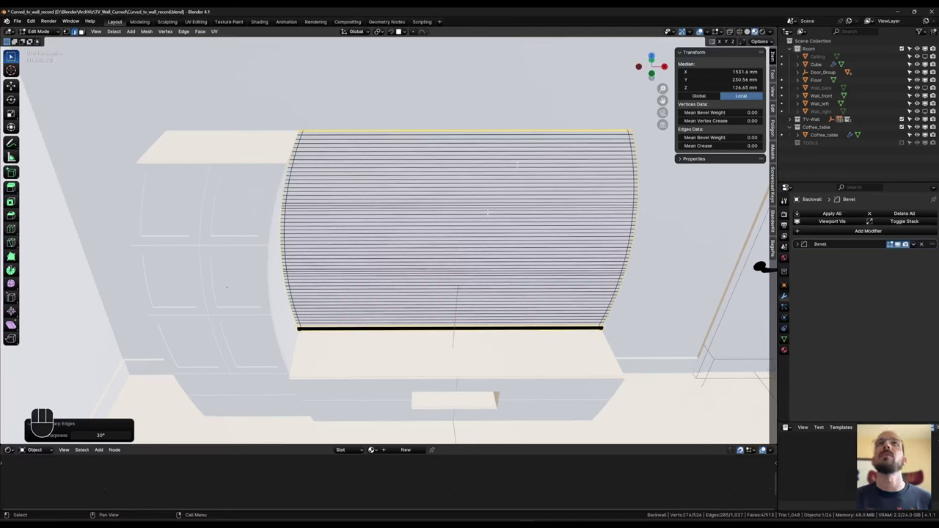
pyautogui.rightClick(473, 172)
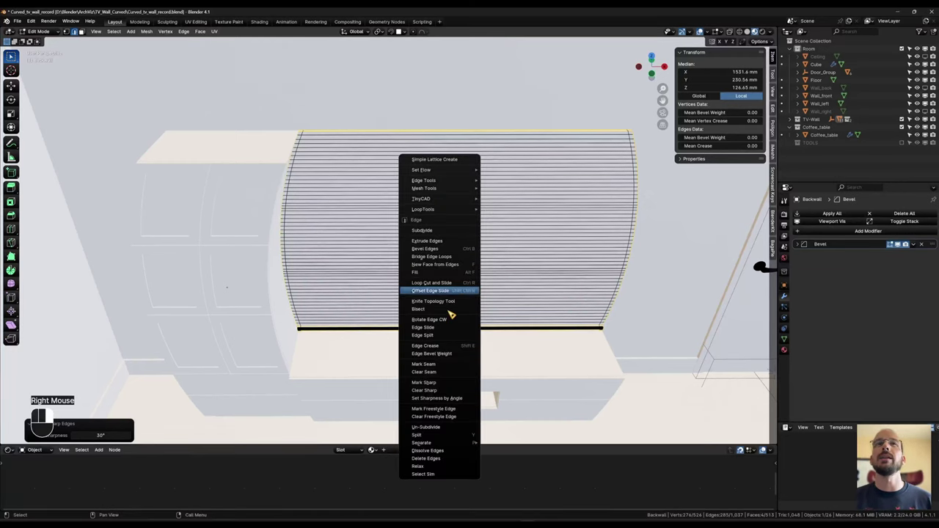
pyautogui.click(447, 365)
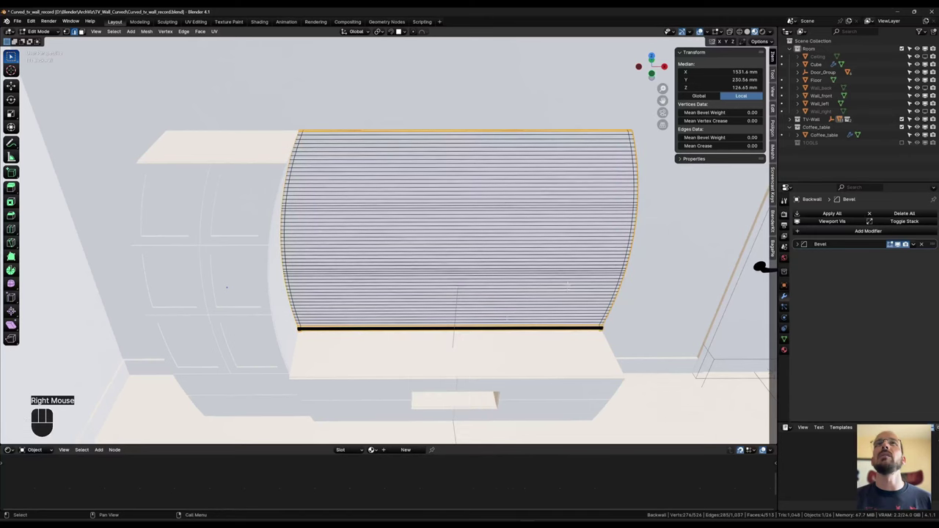
# Step: Unwrap all faces of the Backwall mesh along its seams and return to Object Mode
pyautogui.keyDown('shift'); pyautogui.moveTo(566, 291); pyautogui.dragTo(462, 212, button='middle'); pyautogui.keyUp('shift')
pyautogui.scroll(1, 461, 212)
pyautogui.press('Tab')
pyautogui.click(509, 213)
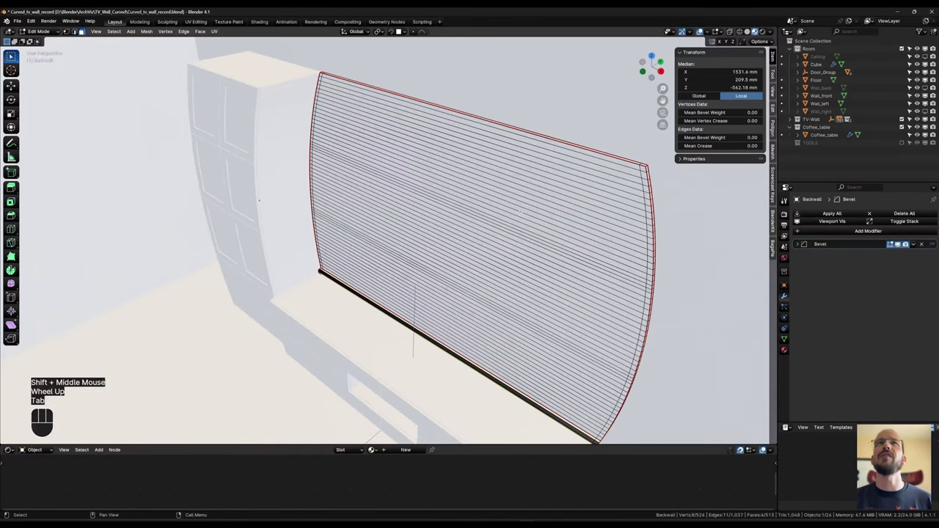
pyautogui.press('a')
pyautogui.press('u')
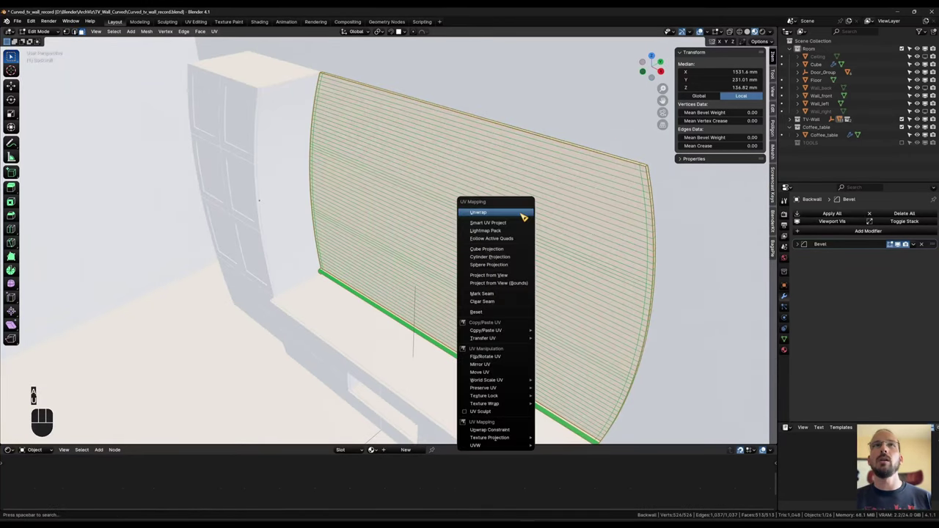
pyautogui.click(495, 211)
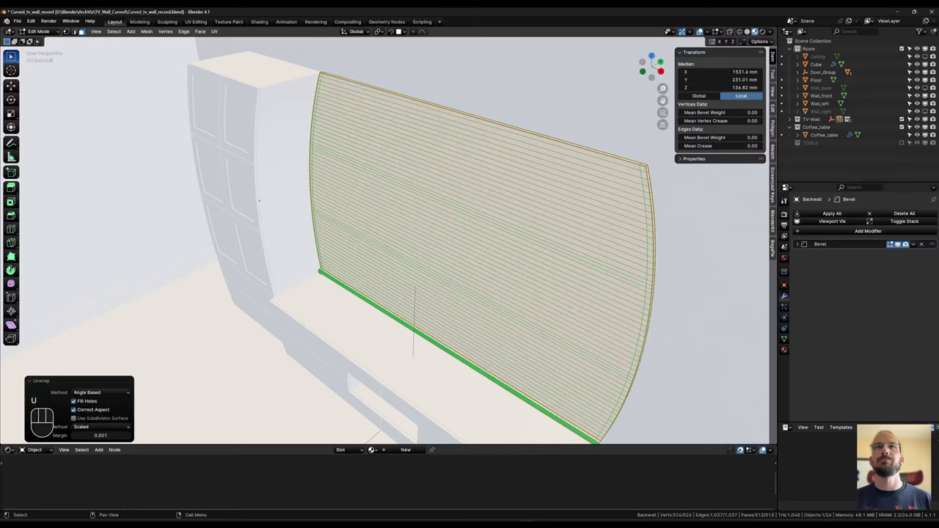
pyautogui.keyDown('shift'); pyautogui.moveTo(445, 259); pyautogui.dragTo(513, 254, button='middle'); pyautogui.keyUp('shift')
pyautogui.press('Tab')
pyautogui.click(513, 210)
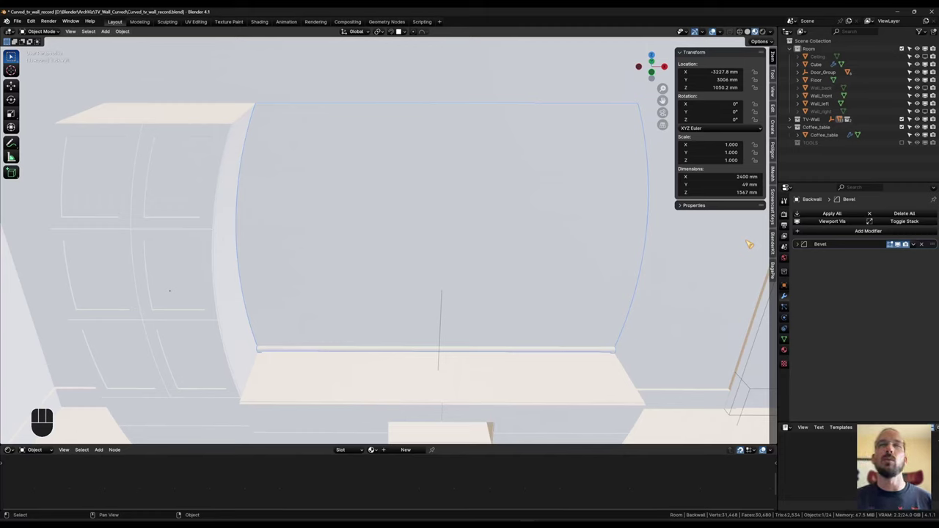
# Step: Search the BlenderKit materials for walnut and close the asset results
pyautogui.click(773, 243)
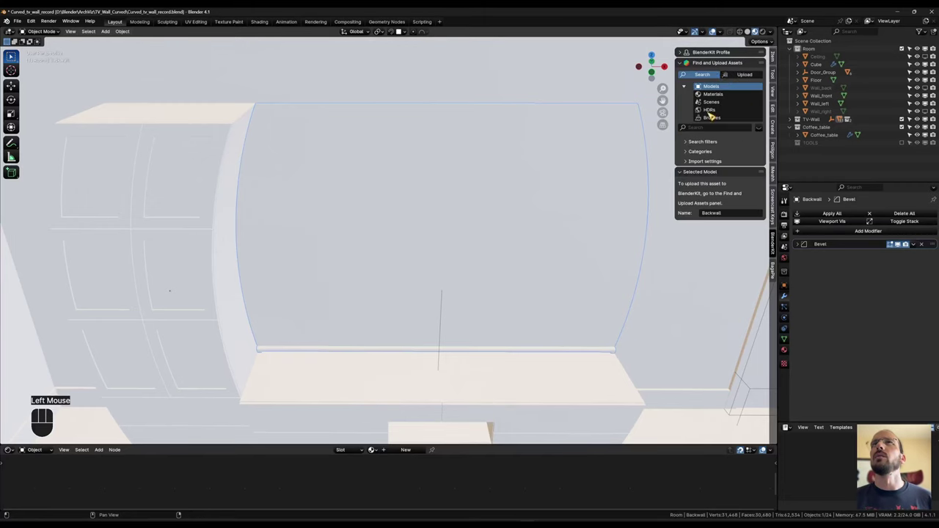
pyautogui.click(725, 94)
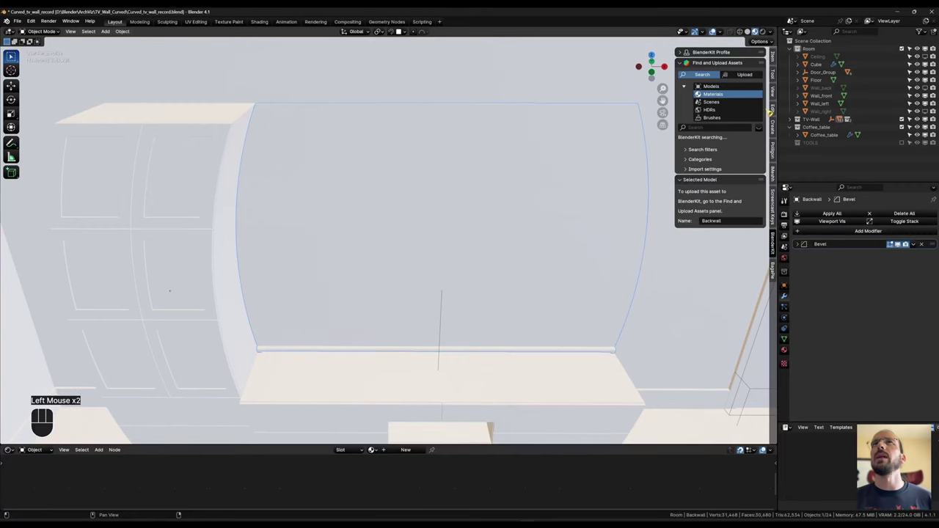
pyautogui.click(716, 128)
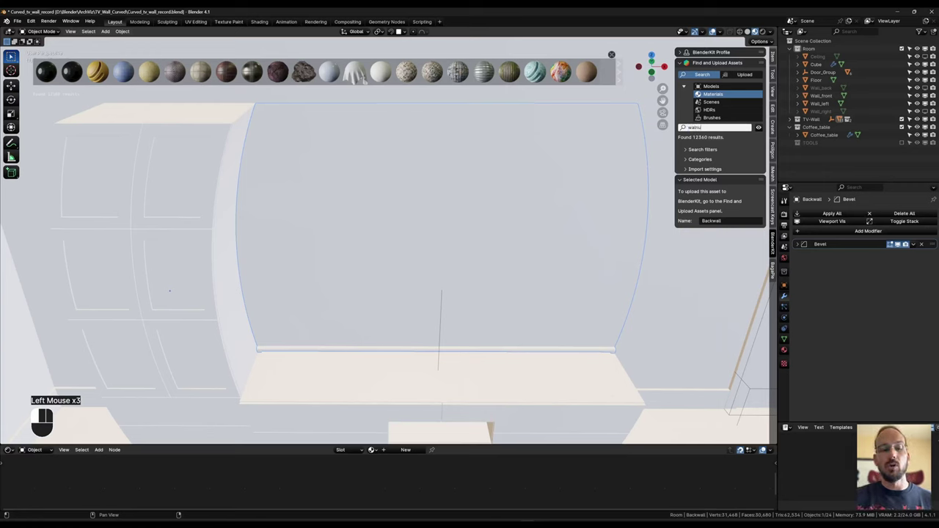
pyautogui.write('walnut')
pyautogui.press('Return')
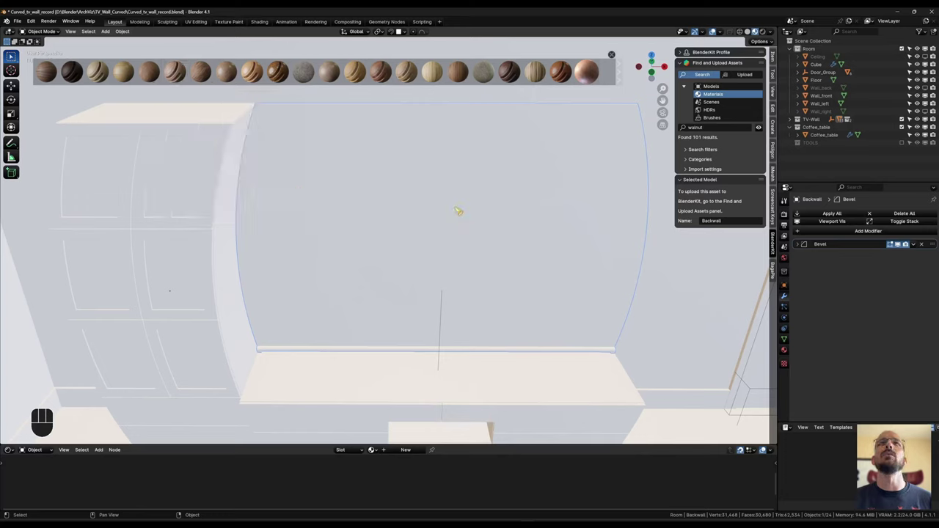
pyautogui.click(772, 58)
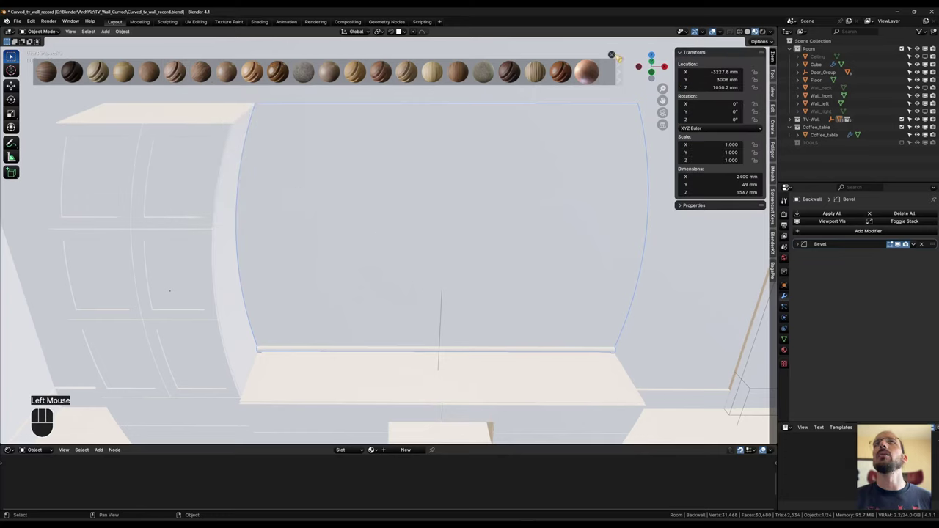
pyautogui.click(612, 55)
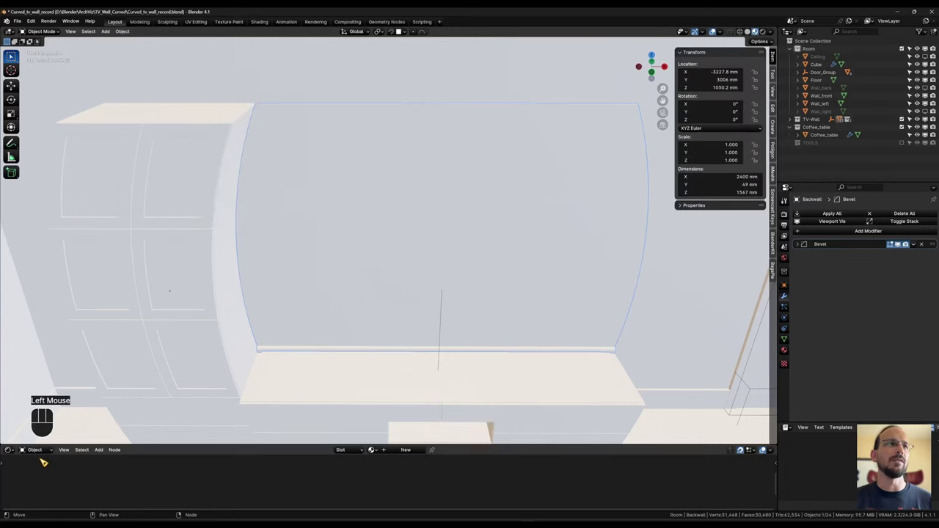
# Step: Change the lower shader editor area to the Asset Browser and browse the catalogs of the Assets library
pyautogui.click(18, 453)
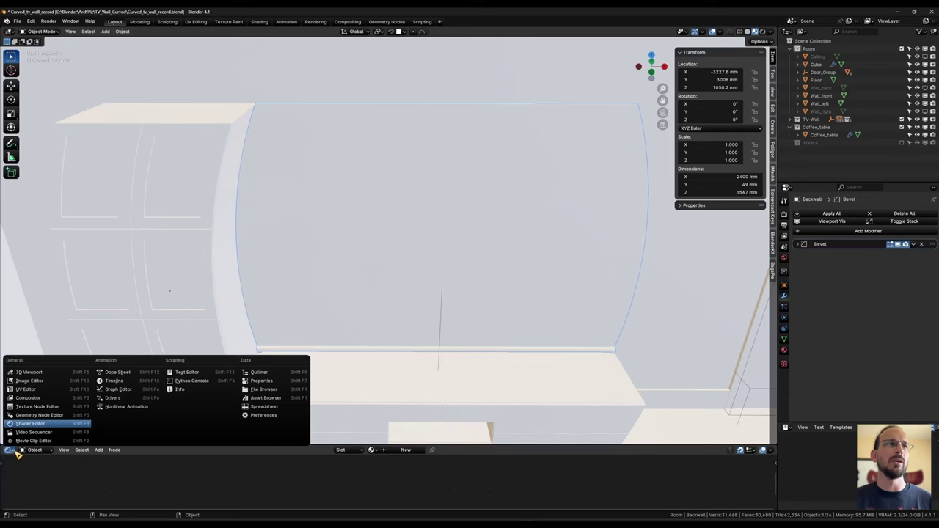
pyautogui.click(278, 398)
pyautogui.click(35, 462)
pyautogui.click(43, 448)
pyautogui.scroll(-2, 51, 483)
pyautogui.scroll(-5, 52, 483)
pyautogui.click(48, 492)
pyautogui.scroll(8, 41, 475)
# Step: Switch the asset library and apply the Walnut Veneer material from its Wood catalog to the Backwall
pyautogui.click(41, 462)
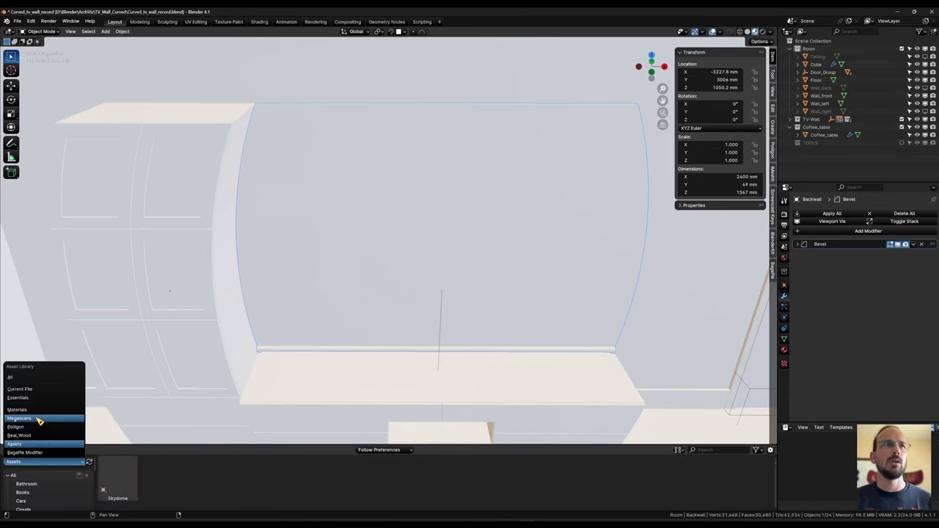
pyautogui.click(41, 430)
pyautogui.scroll(-4, 44, 488)
pyautogui.click(44, 493)
pyautogui.scroll(-2, 573, 503)
pyautogui.scroll(1, 573, 501)
pyautogui.moveTo(739, 478); pyautogui.dragTo(474, 205)
# Step: Change the lower area back to the Shader Editor and enlarge it to show the Walnut Veneer nodes
pyautogui.click(10, 451)
pyautogui.click(9, 451)
pyautogui.click(9, 451)
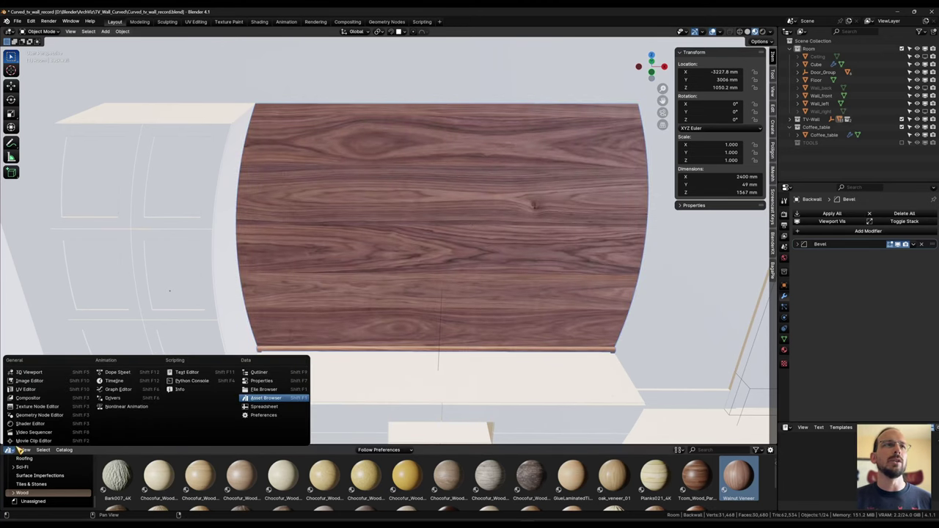
pyautogui.click(30, 424)
pyautogui.moveTo(509, 446); pyautogui.dragTo(509, 284)
pyautogui.keyDown('shift'); pyautogui.moveTo(602, 203); pyautogui.dragTo(459, 193, button='middle'); pyautogui.keyUp('shift')
pyautogui.moveTo(427, 349); pyautogui.dragTo(419, 406, button='middle')
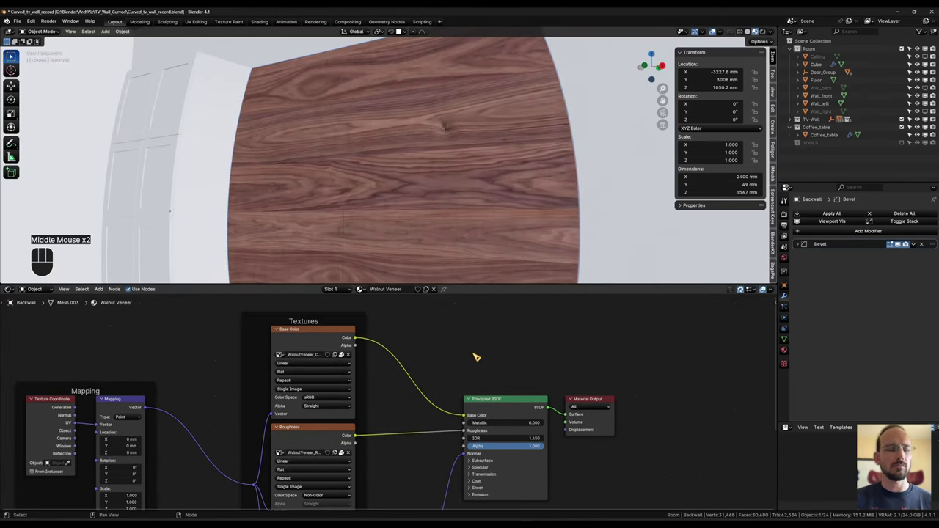
# Step: Insert a Hue/Saturation/Value node between the Base Color texture and the Principled BSDF, with Value set to 0.570
pyautogui.hotkey('shift', 'a')
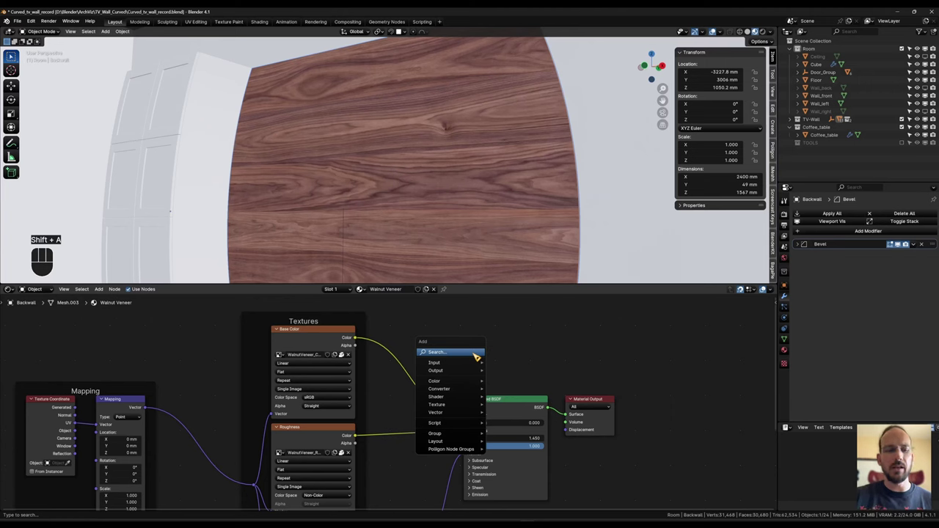
pyautogui.write('hue')
pyautogui.press('Return')
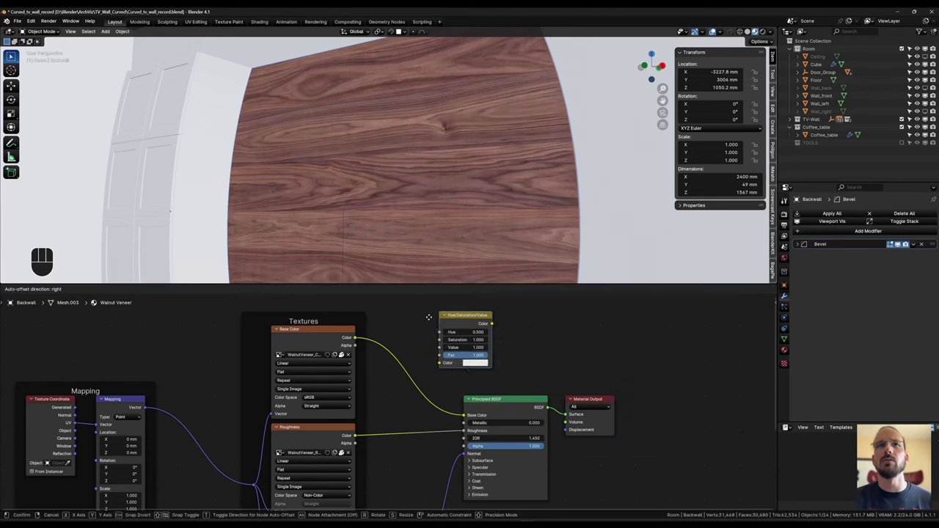
pyautogui.click(425, 400)
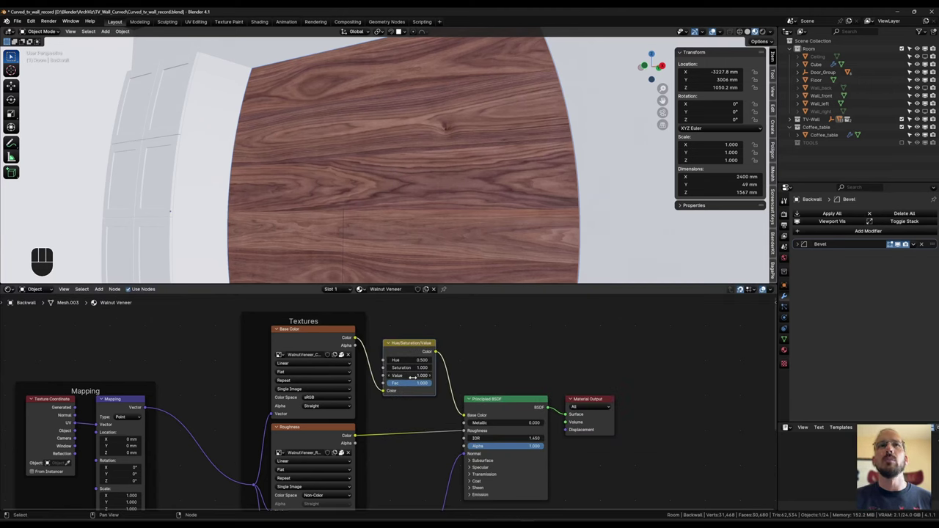
pyautogui.keyDown('shift'); pyautogui.moveTo(411, 375); pyautogui.dragTo(365, 375); pyautogui.keyUp('shift')
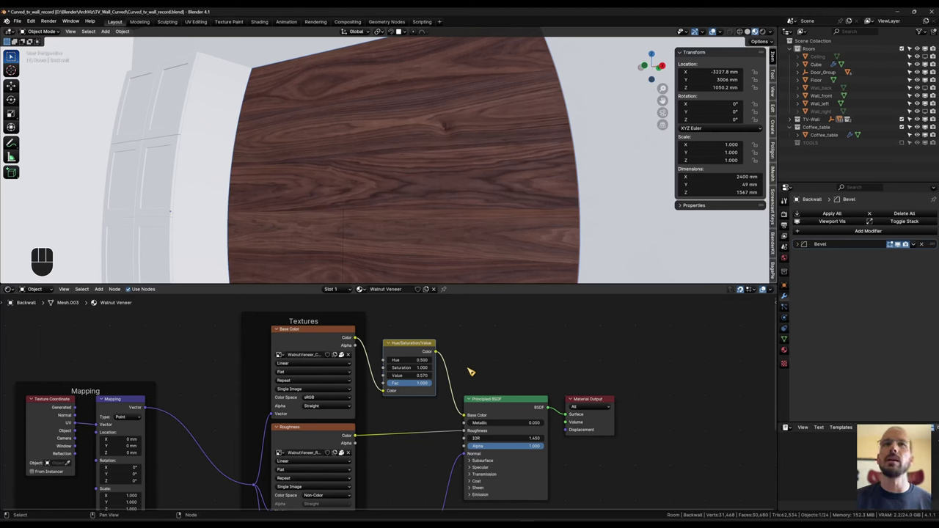
# Step: Give the Walnut Veneer's Principled BSDF a coat with weight 1.000 and roughness 0.4
pyautogui.moveTo(634, 458); pyautogui.dragTo(650, 401, button='middle')
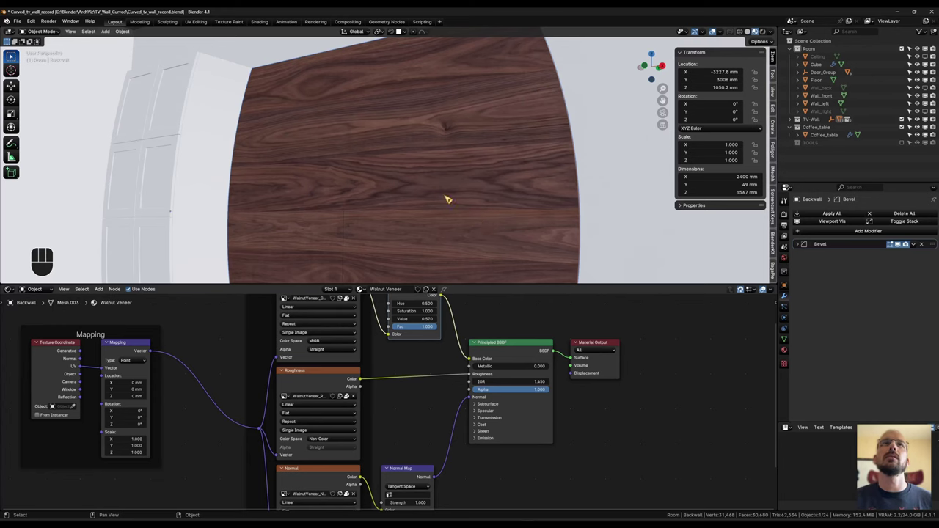
pyautogui.keyDown('shift'); pyautogui.moveTo(538, 206); pyautogui.dragTo(429, 213, button='middle'); pyautogui.keyUp('shift')
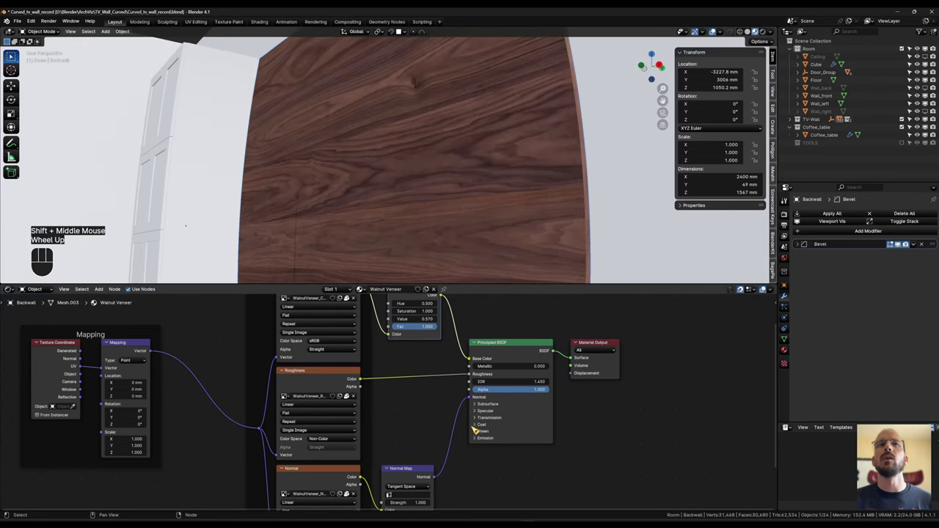
pyautogui.click(479, 425)
pyautogui.moveTo(490, 437); pyautogui.dragTo(547, 438)
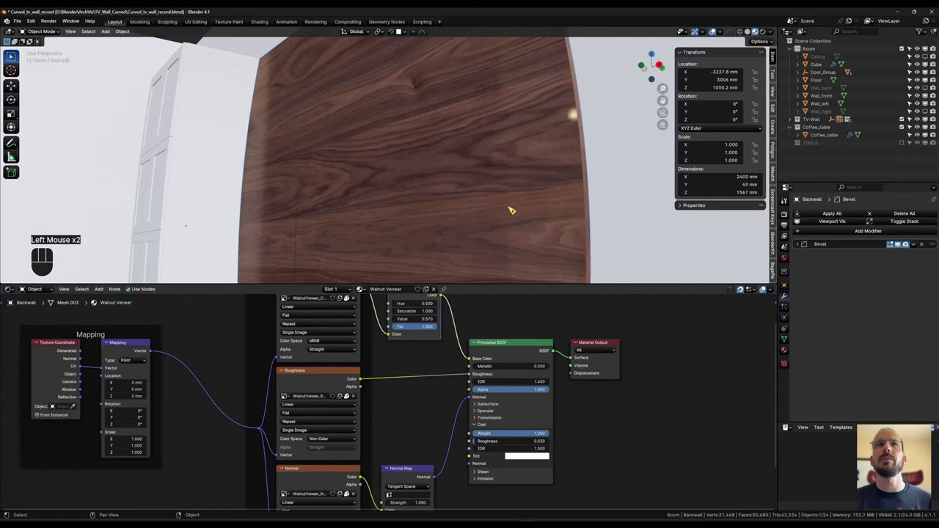
pyautogui.keyDown('shift'); pyautogui.moveTo(499, 199); pyautogui.dragTo(488, 167, button='middle'); pyautogui.keyUp('shift')
pyautogui.scroll(2, 477, 180)
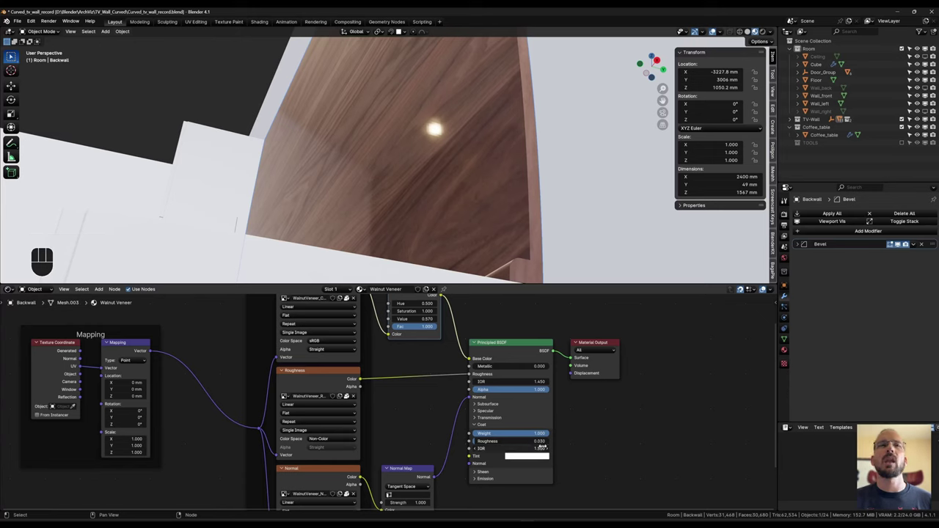
pyautogui.click(508, 441)
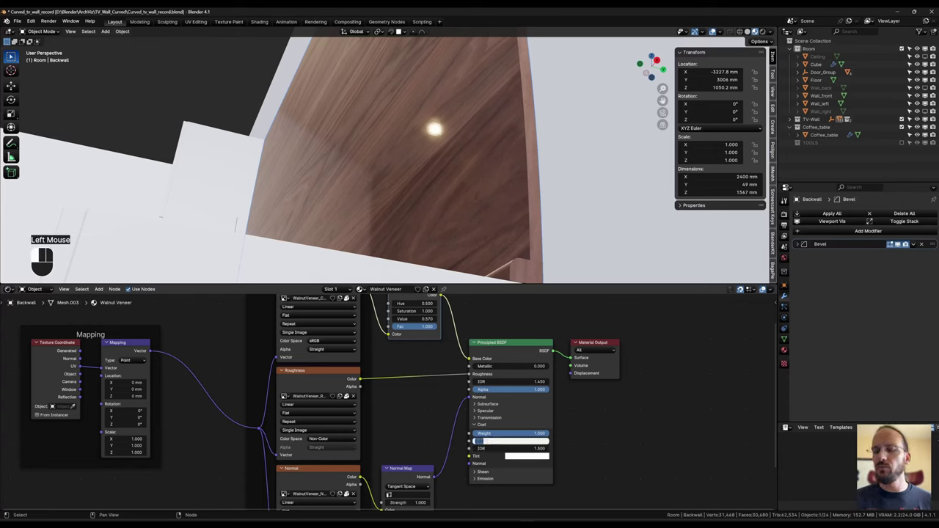
pyautogui.write('.4')
pyautogui.press('Return')
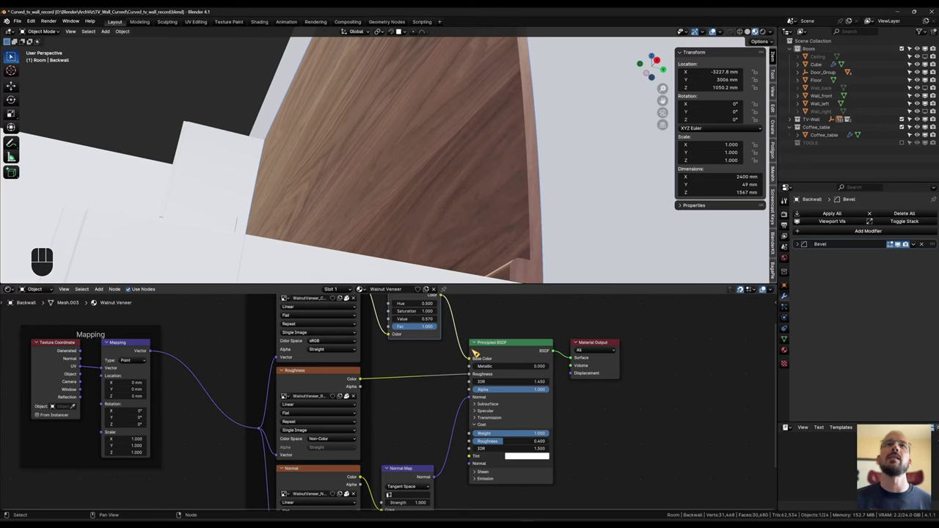
# Step: Shrink the shader editor to enlarge the 3D viewport and examine the Backwall's upper corner edges
pyautogui.moveTo(524, 286); pyautogui.dragTo(524, 502)
pyautogui.keyDown('shift'); pyautogui.moveTo(436, 264); pyautogui.dragTo(352, 262, button='middle'); pyautogui.keyUp('shift')
pyautogui.scroll(1, 536, 220)
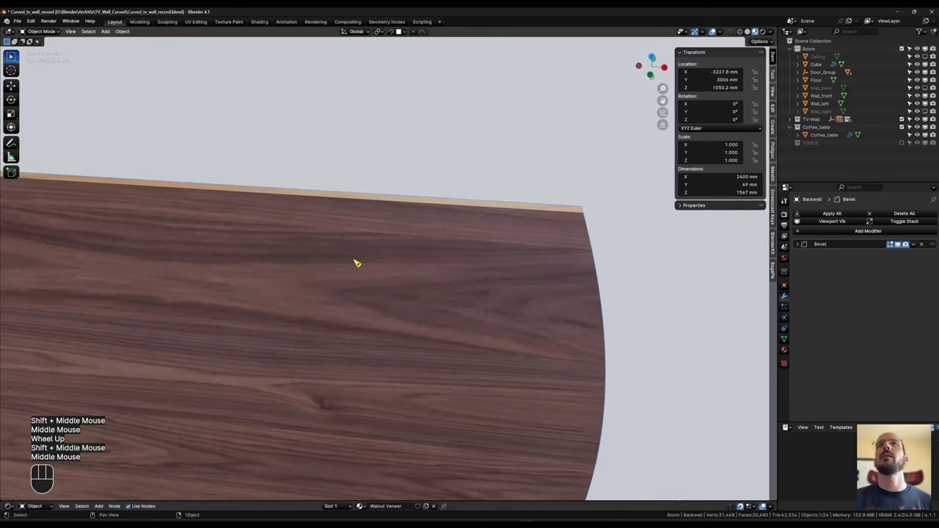
pyautogui.scroll(2, 530, 238)
pyautogui.keyDown('shift'); pyautogui.moveTo(530, 237); pyautogui.dragTo(538, 304, button='middle'); pyautogui.keyUp('shift')
pyautogui.scroll(-1, 546, 325)
pyautogui.moveTo(506, 342); pyautogui.dragTo(543, 330, button='middle')
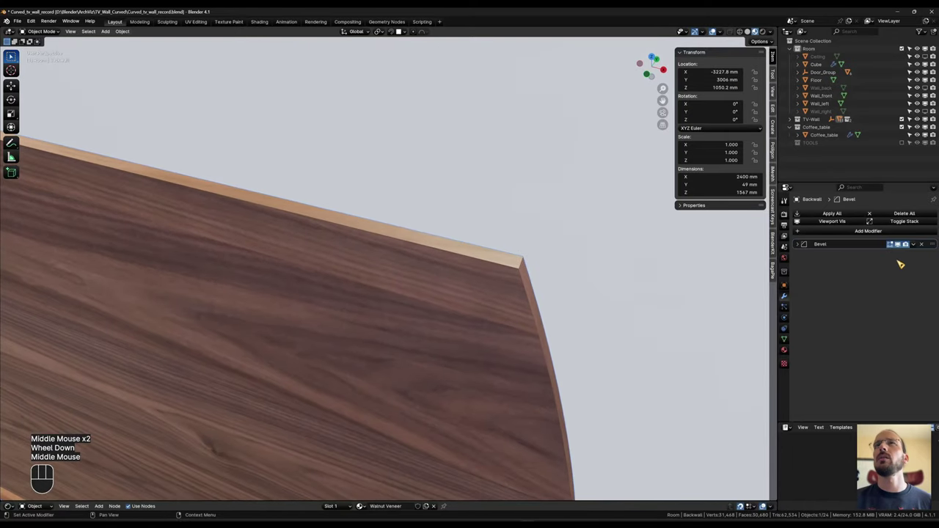
# Step: Turn off Clamp Overlap in the geometry settings of the Backwall's Bevel modifier
pyautogui.click(800, 250)
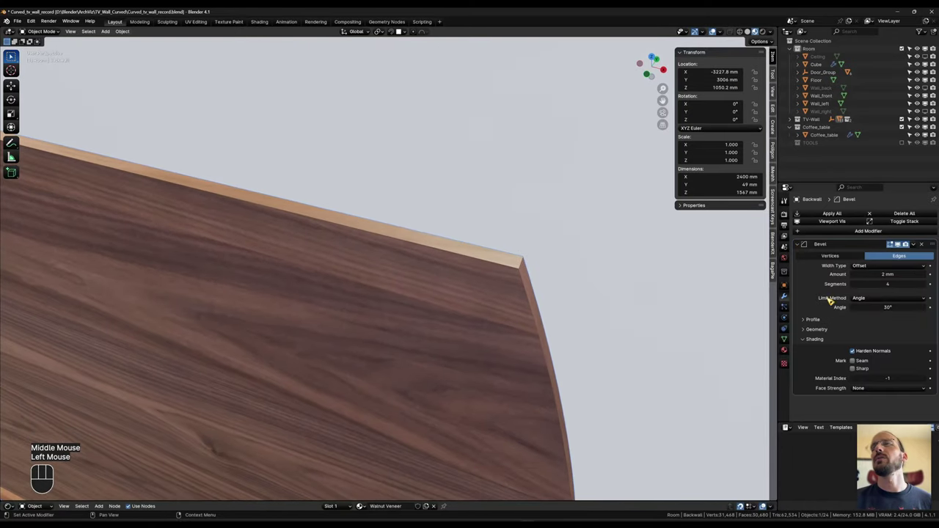
pyautogui.click(805, 330)
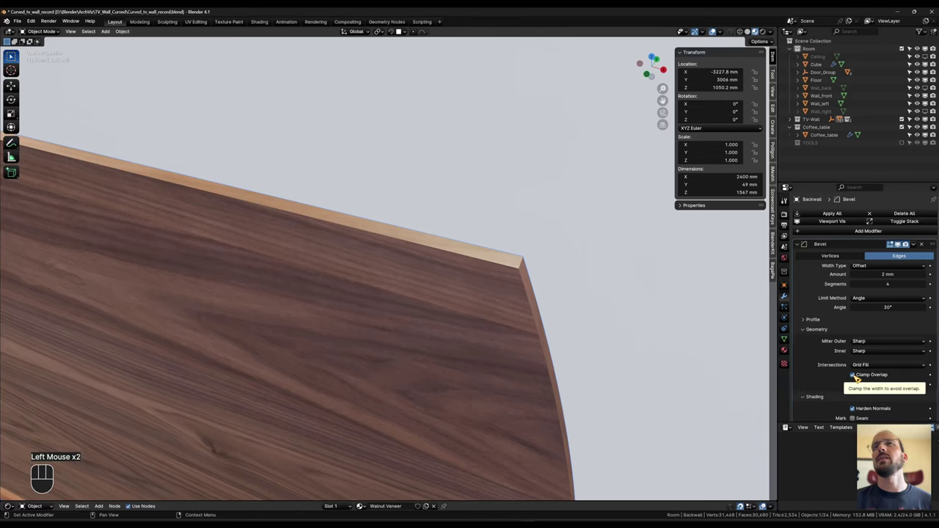
pyautogui.click(854, 375)
pyautogui.scroll(-2, 512, 363)
pyautogui.moveTo(512, 363); pyautogui.dragTo(562, 239, button='middle')
pyautogui.scroll(-1, 604, 195)
pyautogui.moveTo(561, 239); pyautogui.dragTo(539, 381, button='middle')
pyautogui.scroll(1, 539, 258)
pyautogui.scroll(-1, 507, 325)
pyautogui.keyDown('shift'); pyautogui.moveTo(507, 325); pyautogui.dragTo(513, 324, button='middle'); pyautogui.keyUp('shift')
# Step: Select the Backwall's curved front faces from one strip with Select Similar Coplanar and unwrap them separately
pyautogui.press('Tab')
pyautogui.click(508, 241)
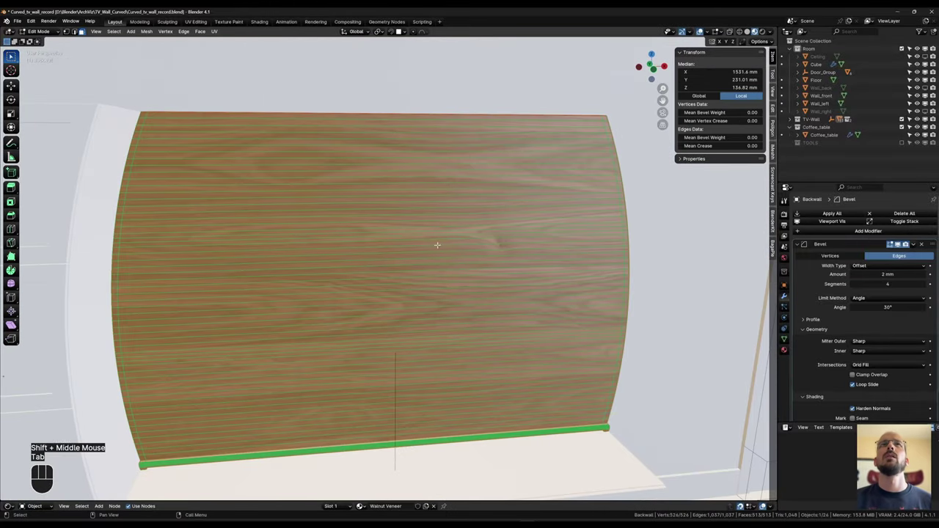
pyautogui.click(386, 262)
pyautogui.moveTo(387, 264); pyautogui.dragTo(451, 256, button='middle')
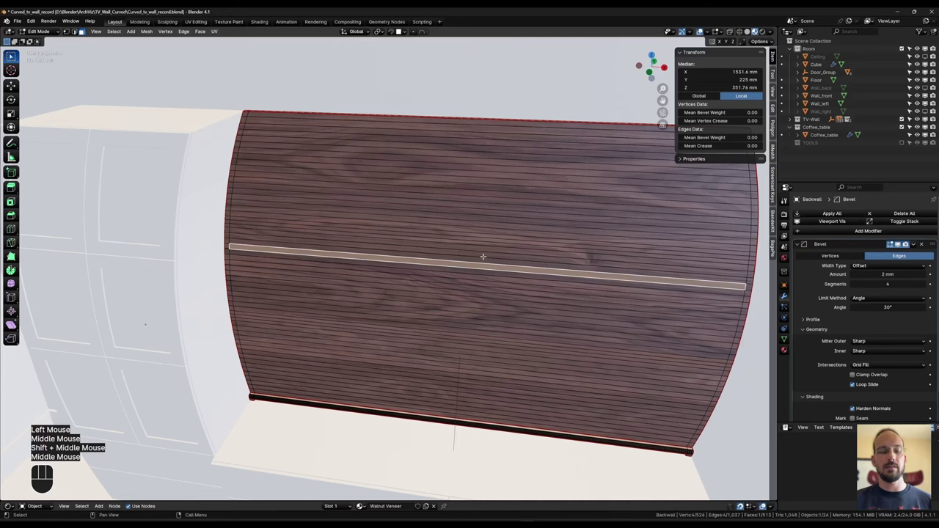
pyautogui.hotkey('shift', 'g')
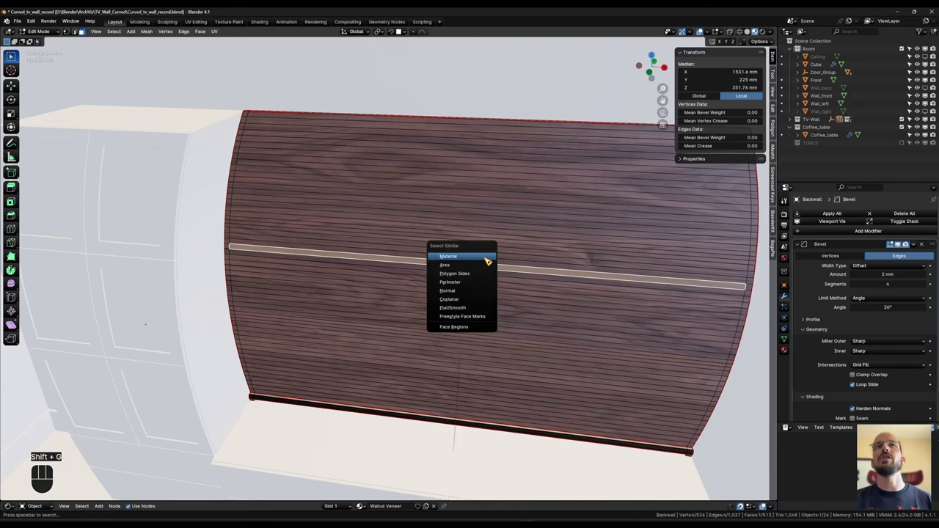
pyautogui.click(457, 299)
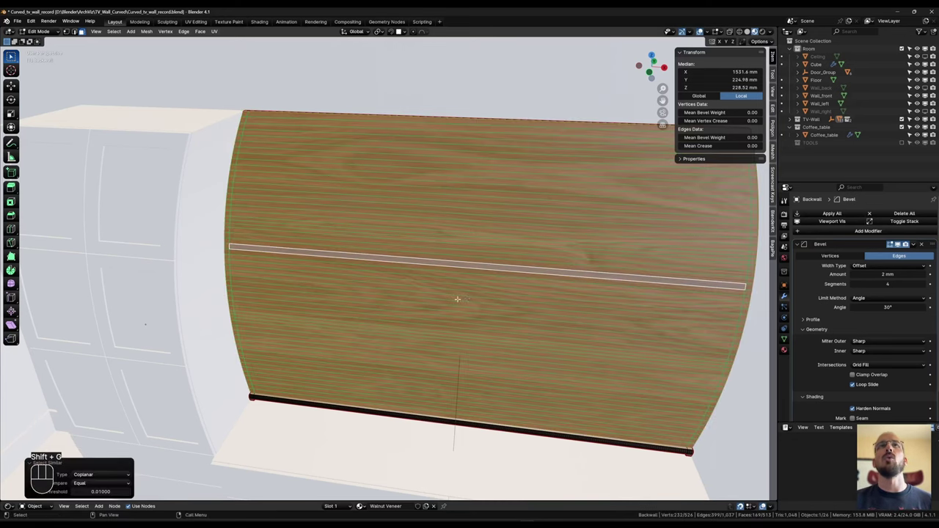
pyautogui.press('u')
pyautogui.click(482, 268)
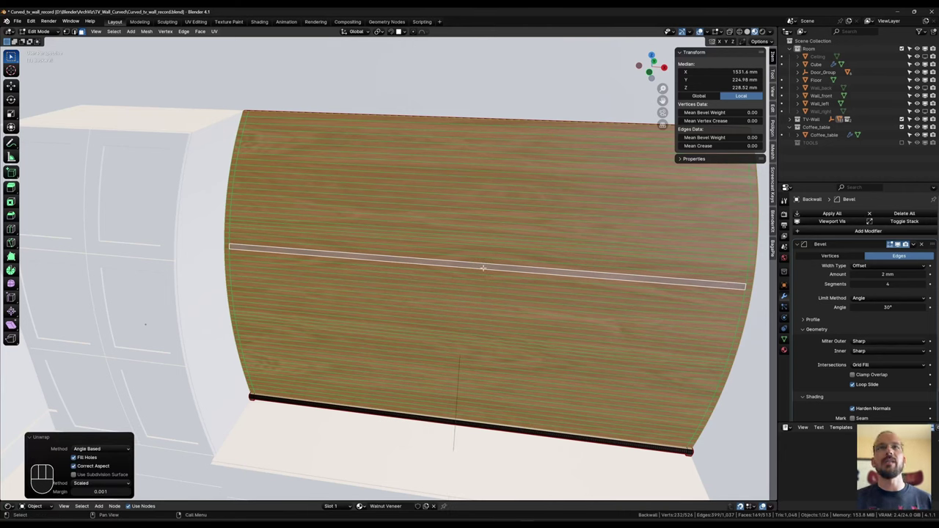
pyautogui.press('Tab')
pyautogui.keyDown('shift'); pyautogui.moveTo(477, 260); pyautogui.dragTo(512, 259, button='middle'); pyautogui.keyUp('shift')
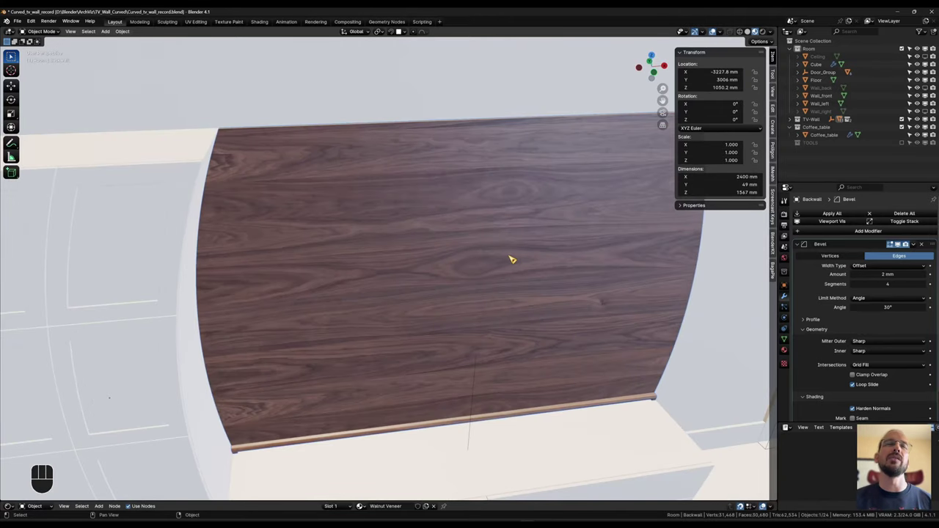
# Step: Select the face loop along the Backwall's thin outer rim and unwrap it
pyautogui.moveTo(526, 302); pyautogui.dragTo(395, 240, button='middle')
pyautogui.scroll(1, 547, 224)
pyautogui.scroll(1, 489, 233)
pyautogui.scroll(-1, 489, 232)
pyautogui.scroll(2, 395, 239)
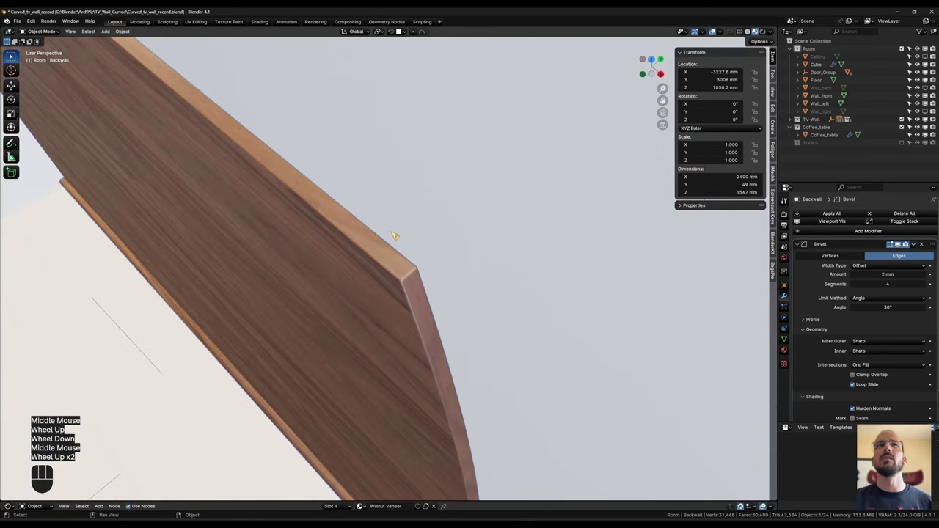
pyautogui.press('Tab')
pyautogui.press('Tab')
pyautogui.keyDown('alt'); pyautogui.click(414, 273); pyautogui.keyUp('alt')
pyautogui.scroll(-1, 414, 273)
pyautogui.scroll(-1, 413, 273)
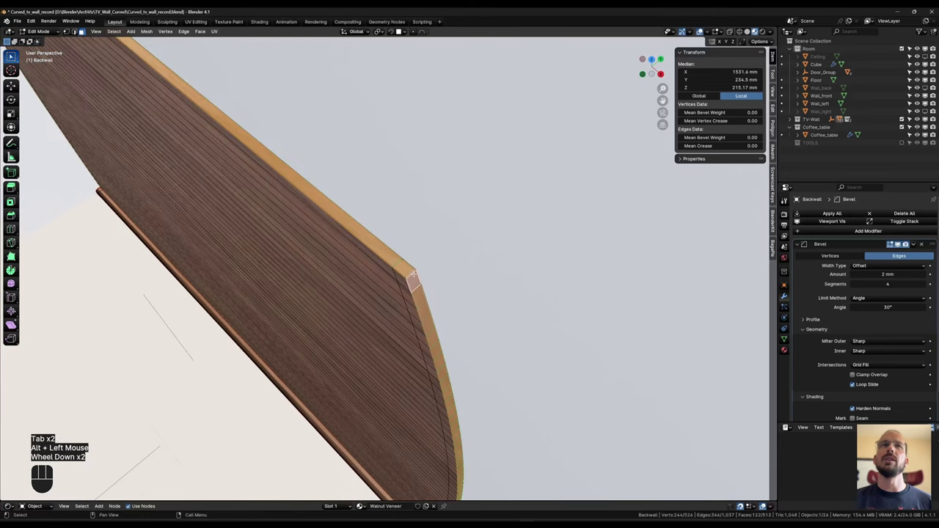
pyautogui.moveTo(402, 270); pyautogui.dragTo(433, 250, button='middle')
pyautogui.press('u')
pyautogui.click(393, 192)
pyautogui.scroll(2, 393, 193)
pyautogui.scroll(3, 360, 213)
pyautogui.scroll(-3, 308, 217)
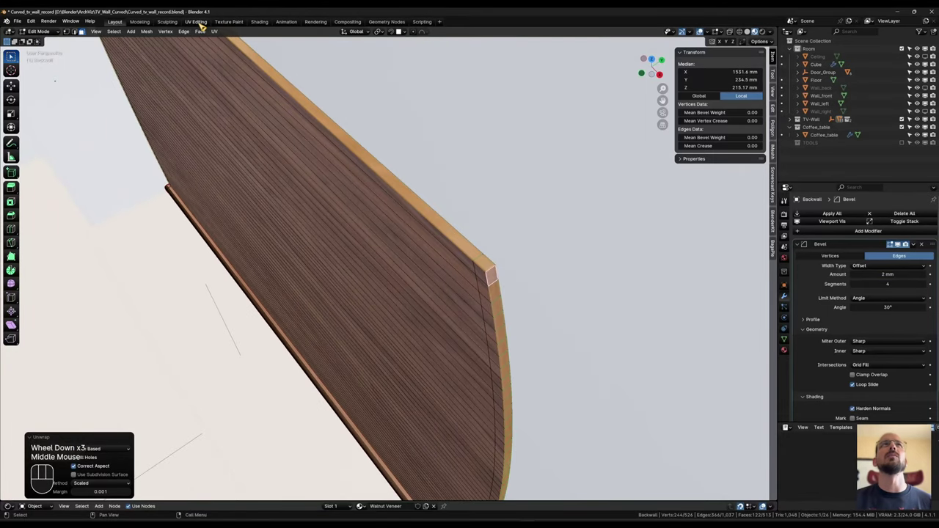
# Step: Scale up the rim faces' UV islands over the walnut texture in the UV editor and leave edit mode
pyautogui.click(195, 21)
pyautogui.scroll(-4, 173, 281)
pyautogui.scroll(1, 169, 290)
pyautogui.moveTo(91, 278); pyautogui.dragTo(167, 270, button='middle')
pyautogui.scroll(2, 199, 292)
pyautogui.scroll(-1, 162, 262)
pyautogui.press('s')
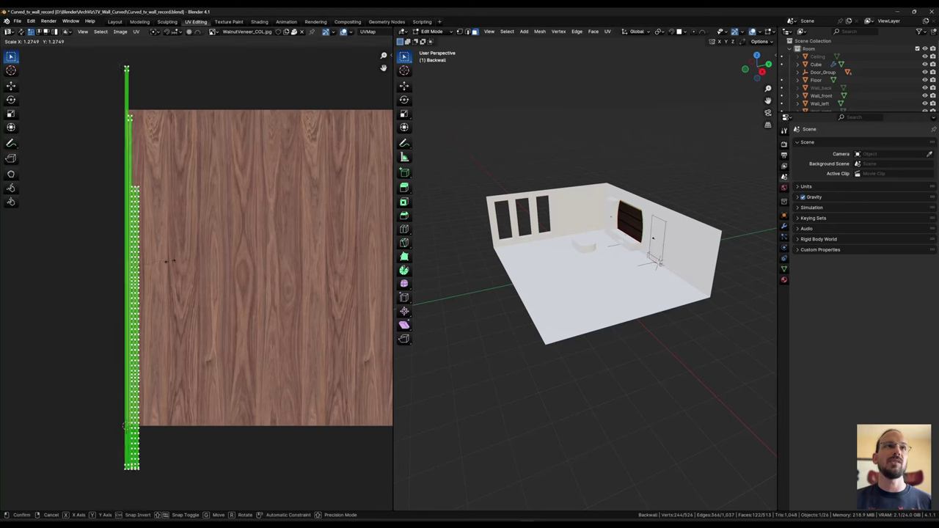
pyautogui.click(260, 285)
pyautogui.scroll(1, 679, 176)
pyautogui.scroll(10, 646, 242)
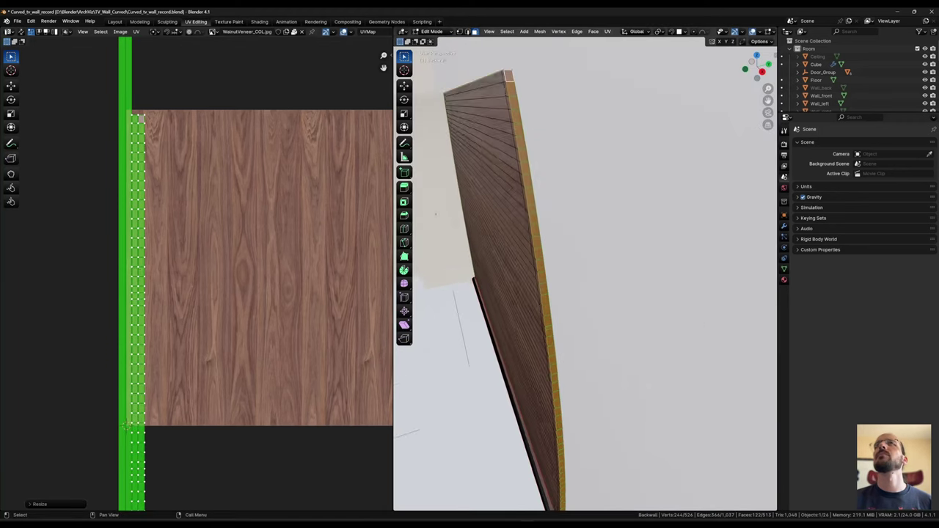
pyautogui.press('Tab')
# Step: Return to the main layout and examine the walnut grain on the Backwall's rim, corner and front face
pyautogui.moveTo(539, 309); pyautogui.dragTo(473, 266, button='middle')
pyautogui.scroll(-6, 523, 364)
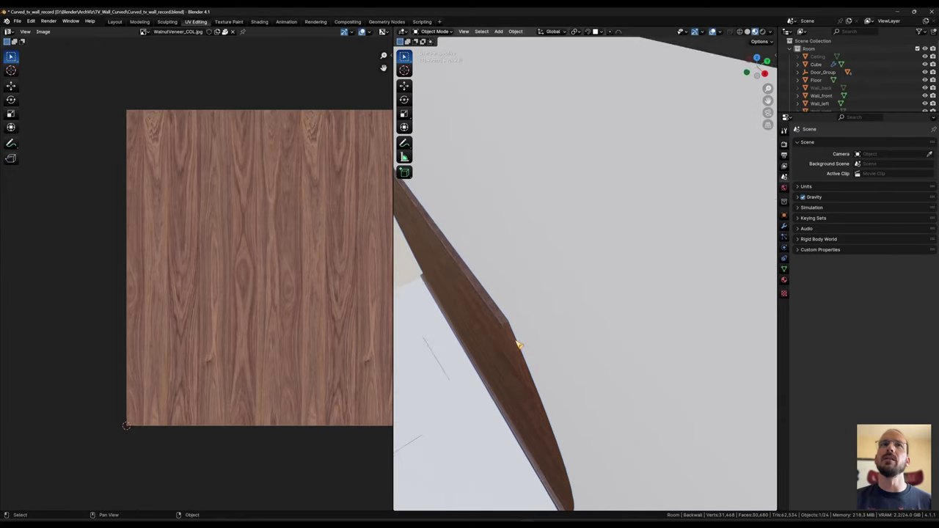
pyautogui.keyDown('shift'); pyautogui.moveTo(482, 342); pyautogui.dragTo(711, 202, button='middle'); pyautogui.keyUp('shift')
pyautogui.scroll(-2, 615, 282)
pyautogui.click(114, 23)
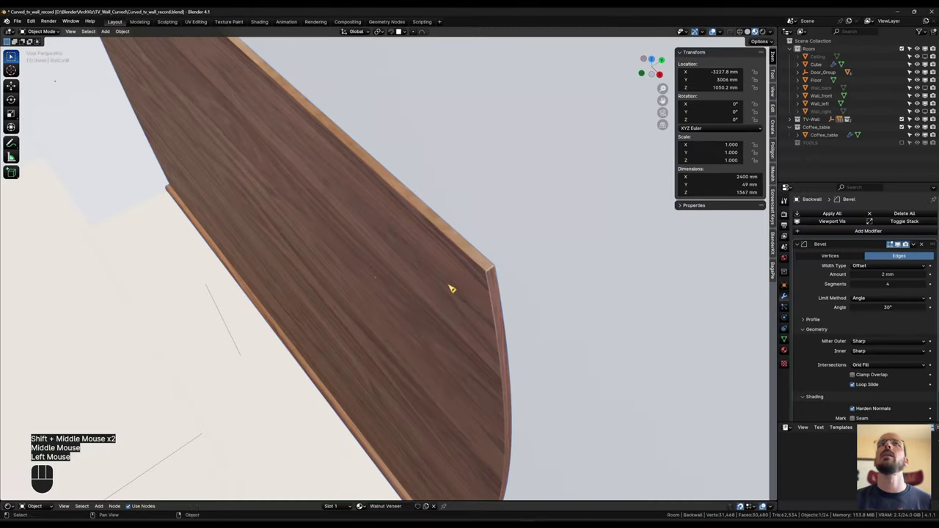
pyautogui.keyDown('shift'); pyautogui.moveTo(504, 273); pyautogui.dragTo(474, 266, button='middle'); pyautogui.keyUp('shift')
pyautogui.moveTo(474, 266); pyautogui.dragTo(549, 202, button='middle')
pyautogui.scroll(3, 534, 235)
pyautogui.scroll(-3, 599, 233)
pyautogui.moveTo(466, 300); pyautogui.dragTo(490, 292, button='middle')
pyautogui.scroll(-2, 490, 292)
pyautogui.moveTo(480, 240); pyautogui.dragTo(480, 311, button='middle')
pyautogui.scroll(2, 480, 312)
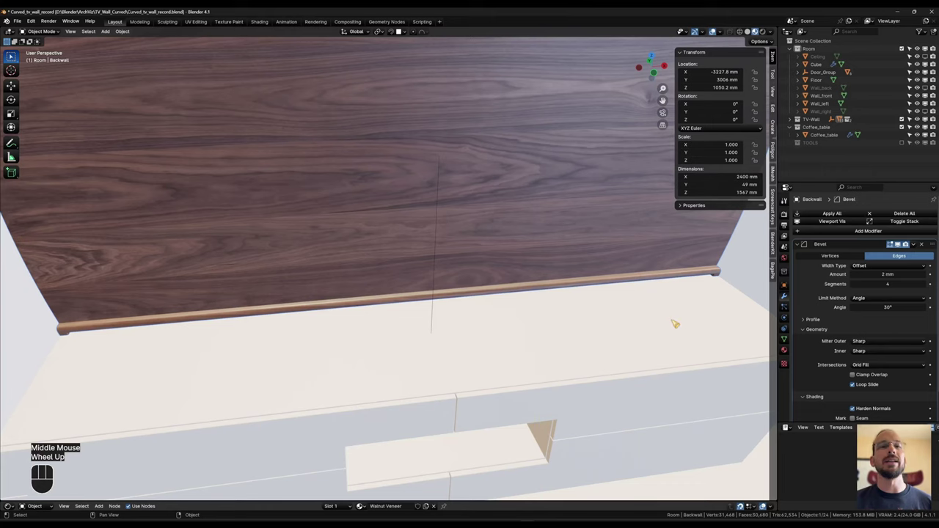
# Step: Link the Backwall's Walnut Veneer material to the Sideboard
pyautogui.click(460, 349)
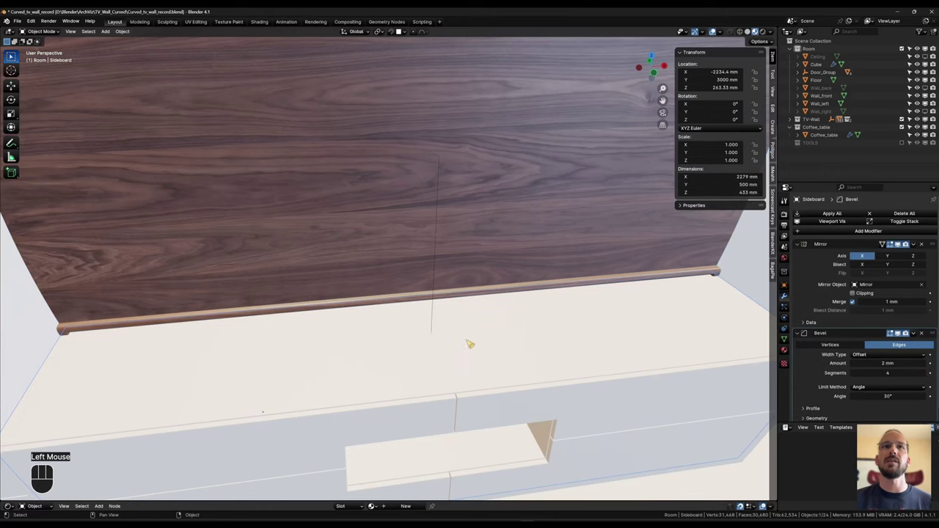
pyautogui.keyDown('shift'); pyautogui.click(380, 162); pyautogui.keyUp('shift')
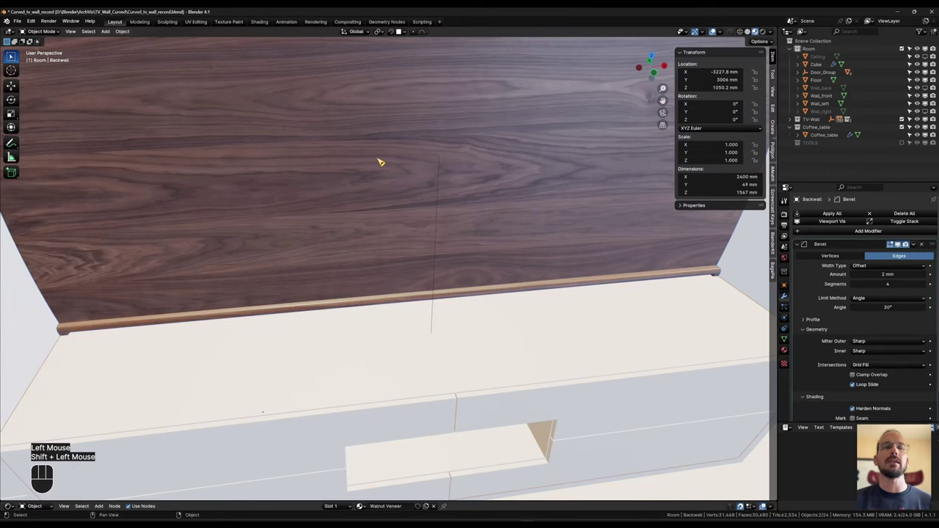
pyautogui.press('ctrl')
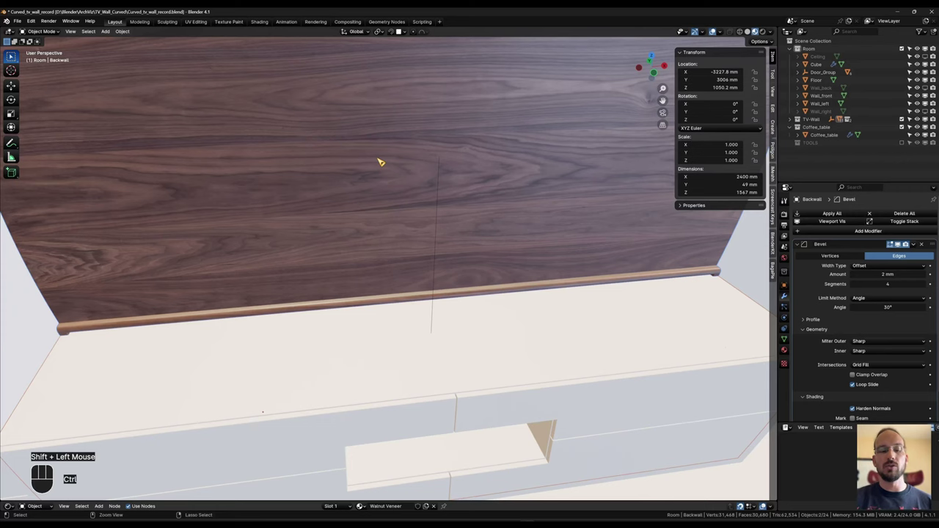
pyautogui.hotkey('ctrl', 'l')
pyautogui.click(350, 180)
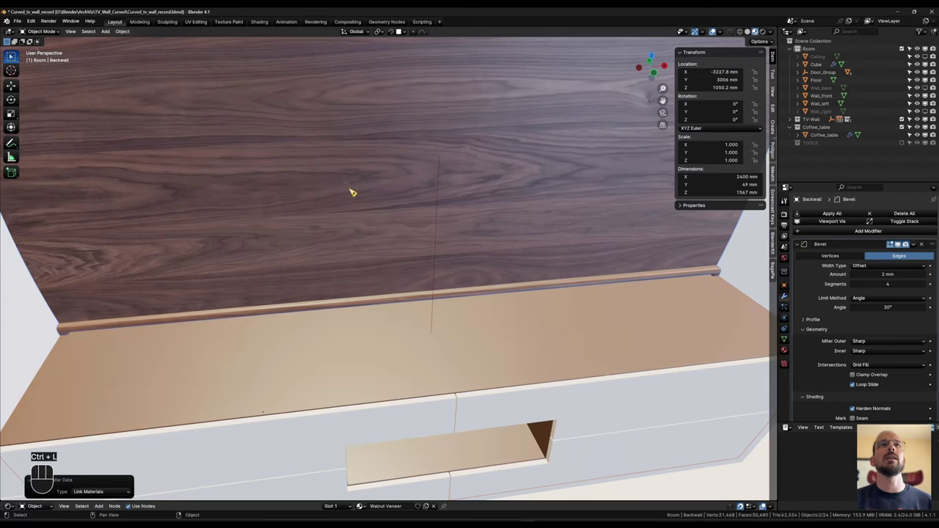
# Step: Isolate the Sideboard in local view and examine its unmirrored half mesh in edit mode
pyautogui.scroll(-2, 347, 329)
pyautogui.moveTo(346, 329); pyautogui.dragTo(413, 244, button='middle')
pyautogui.click(490, 285)
pyautogui.press('KP_Divide')
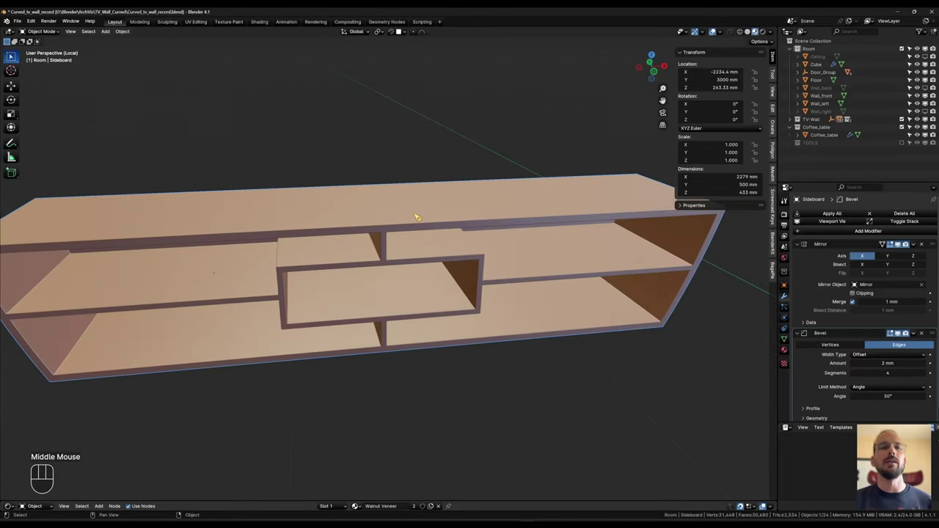
pyautogui.press('Tab')
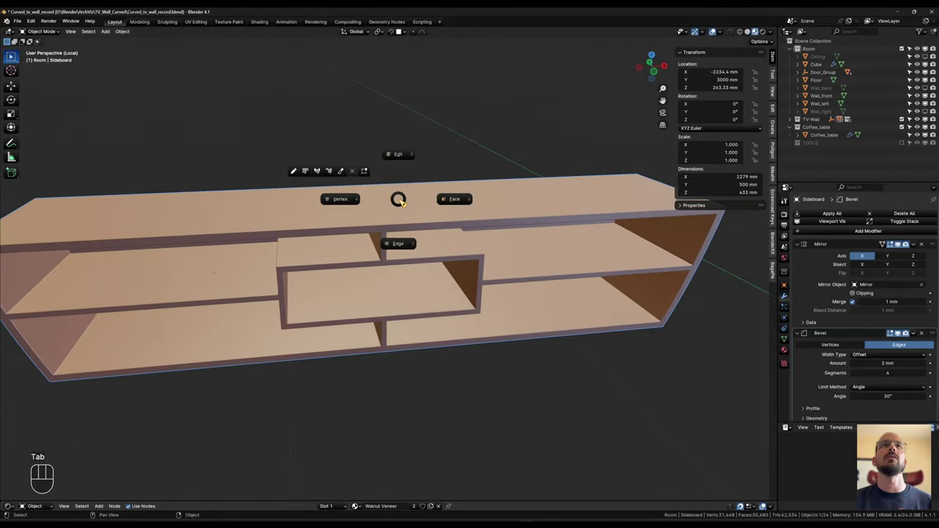
pyautogui.click(394, 153)
pyautogui.moveTo(398, 168); pyautogui.dragTo(540, 205, button='middle')
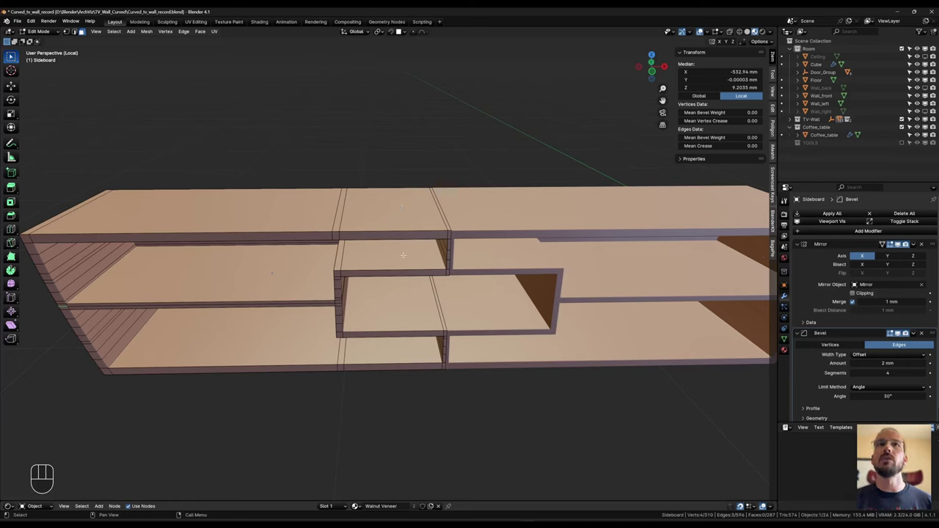
# Step: Return to object mode and apply the Sideboard's Mirror modifier
pyautogui.press('Tab')
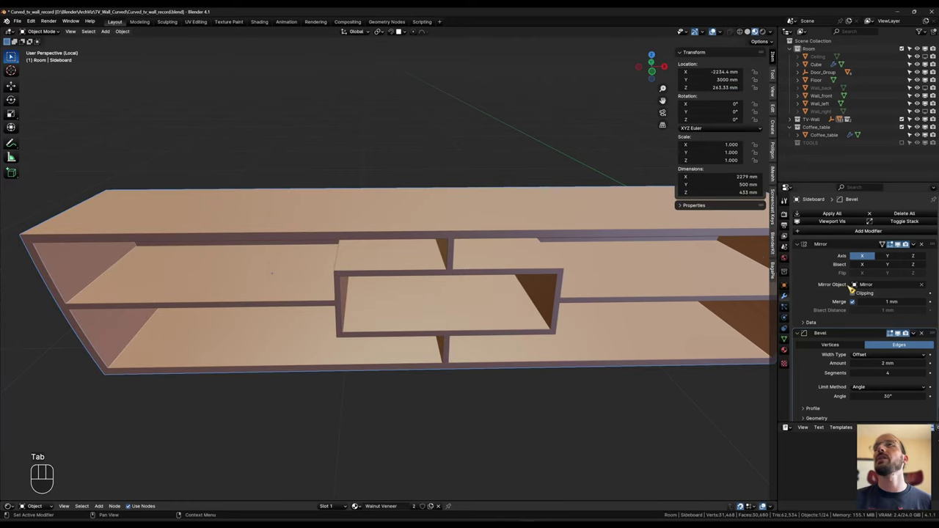
pyautogui.click(806, 262)
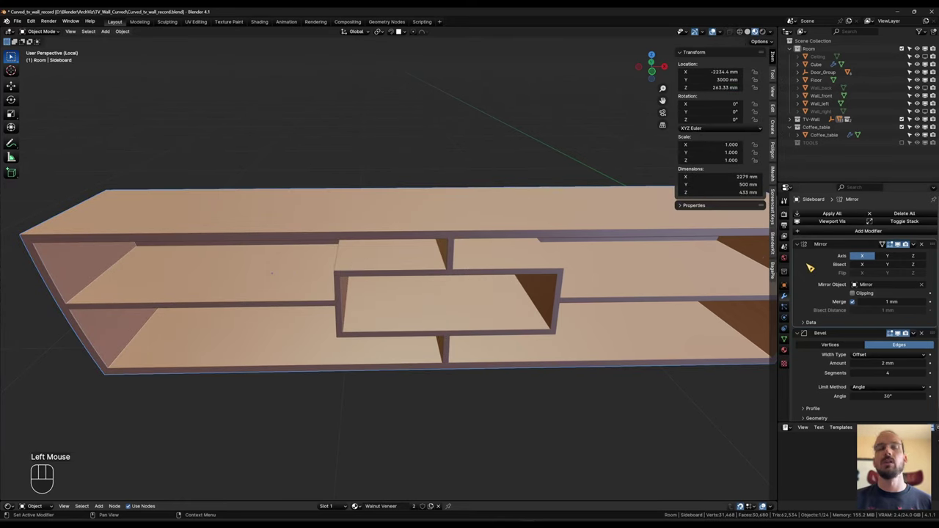
pyautogui.hotkey('ctrl', 'a')
# Step: Dissolve the edge loop along the Sideboard's central mirror seam
pyautogui.keyDown('shift'); pyautogui.moveTo(495, 325); pyautogui.dragTo(440, 244, button='middle'); pyautogui.keyUp('shift')
pyautogui.scroll(-1, 433, 235)
pyautogui.press('Tab')
pyautogui.scroll(2, 441, 244)
pyautogui.keyDown('alt'); pyautogui.click(437, 326); pyautogui.keyUp('alt')
pyautogui.hotkey('ctrl', 'x')
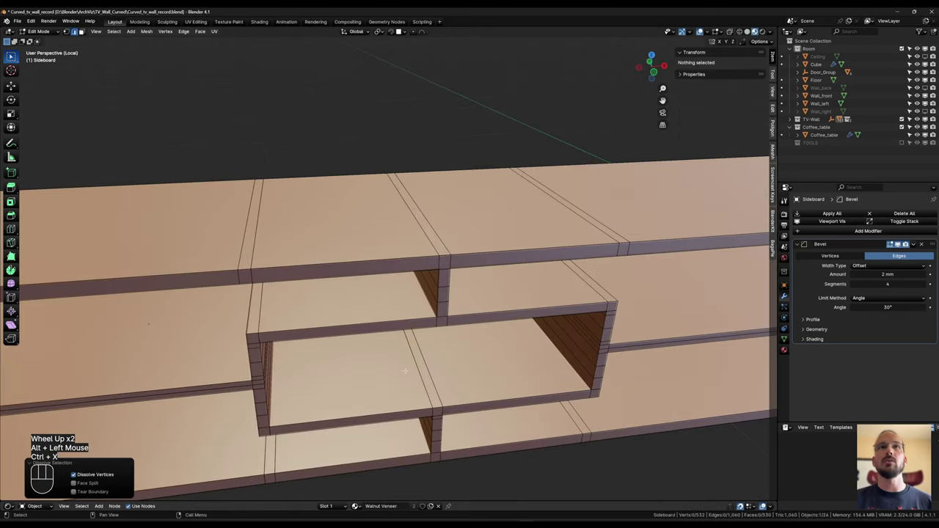
# Step: Dissolve the redundant lengthwise edge loop in the middle of the side shelves' front edges
pyautogui.keyDown('alt'); pyautogui.middleClick(322, 323); pyautogui.keyUp('alt')
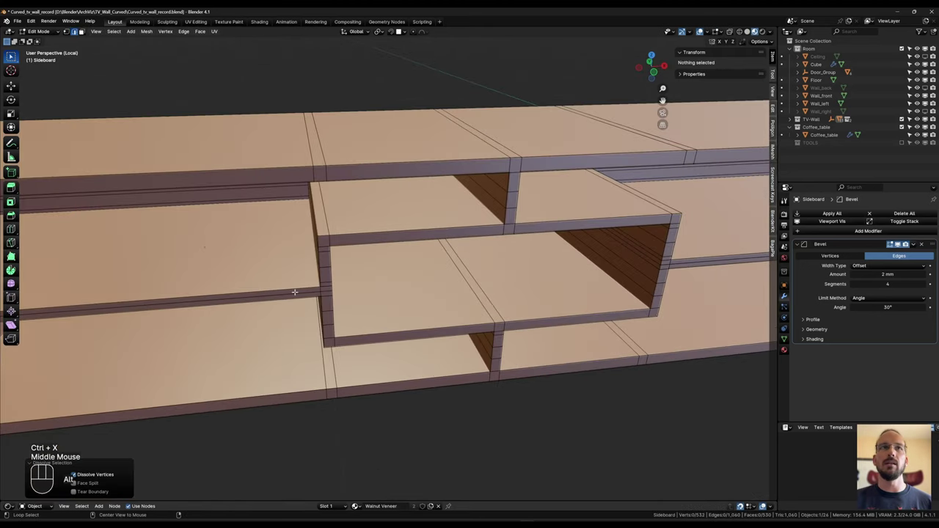
pyautogui.keyDown('alt'); pyautogui.click(294, 292); pyautogui.keyUp('alt')
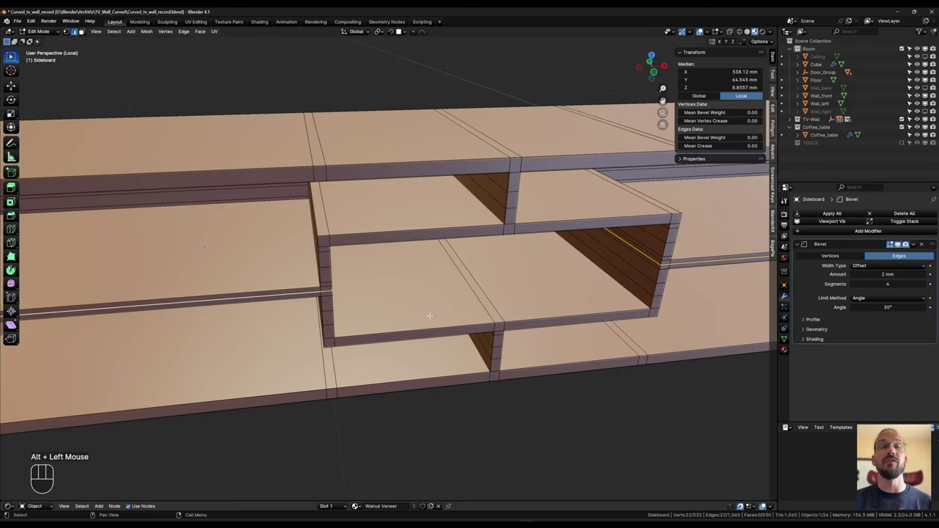
pyautogui.hotkey('ctrl', 'x')
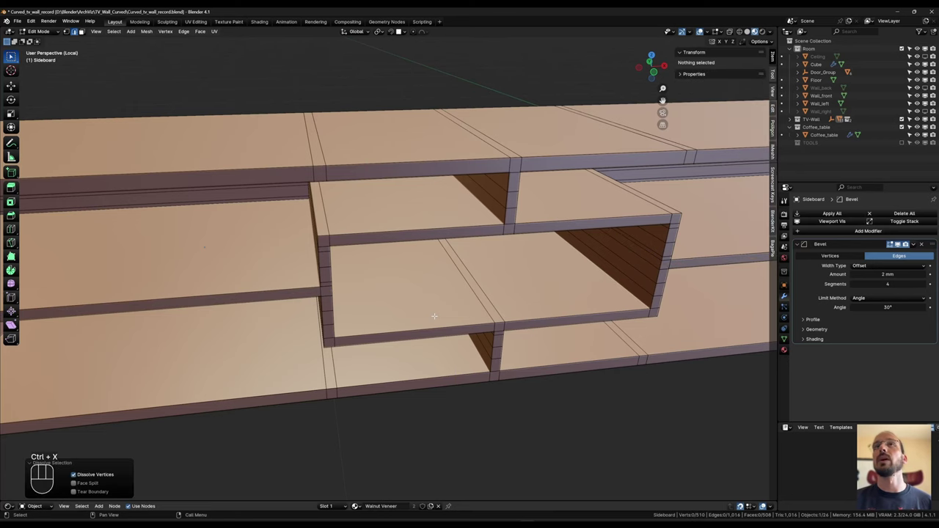
# Step: Select all of the Sideboard's sharp edges with a sharpness of 30°
pyautogui.scroll(-2, 434, 317)
pyautogui.keyDown('shift'); pyautogui.moveTo(434, 316); pyautogui.dragTo(439, 297, button='middle'); pyautogui.keyUp('shift')
pyautogui.click(120, 32)
pyautogui.click(121, 33)
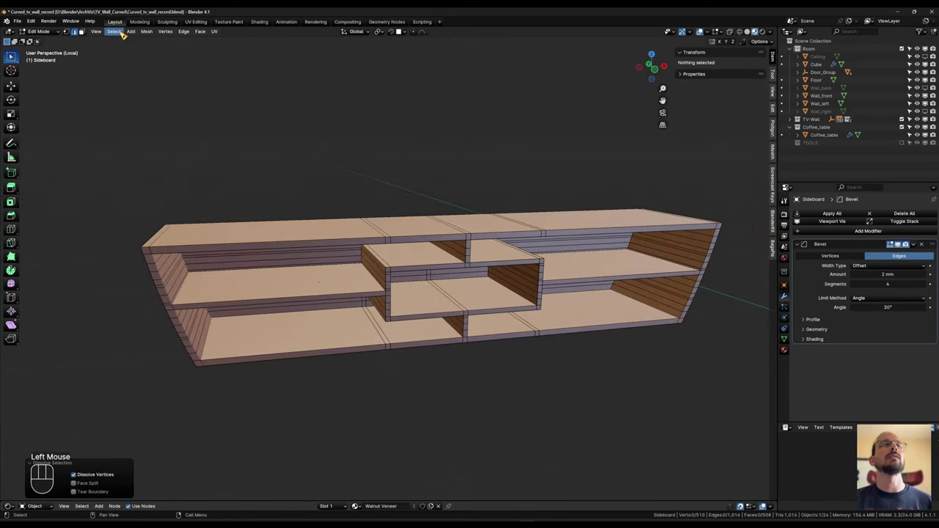
pyautogui.click(145, 124)
pyautogui.keyDown('shift'); pyautogui.moveTo(435, 224); pyautogui.dragTo(437, 233, button='middle'); pyautogui.keyUp('shift')
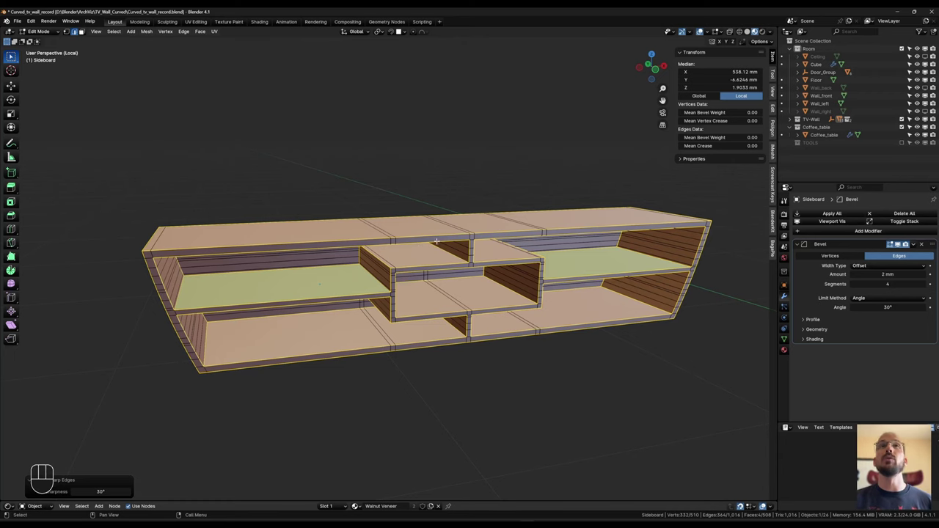
# Step: Add the short front edges at both ends of the upper and lower centre dividers to the edge selection
pyautogui.scroll(3, 431, 243)
pyautogui.keyDown('shift'); pyautogui.moveTo(496, 242); pyautogui.dragTo(493, 250, button='middle'); pyautogui.keyUp('shift')
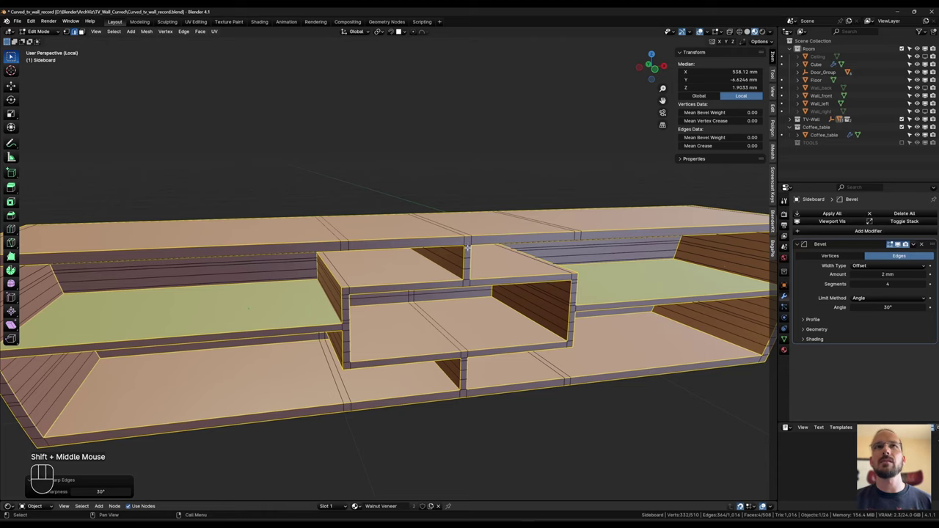
pyautogui.keyDown('shift'); pyautogui.click(464, 270); pyautogui.keyUp('shift')
pyautogui.keyDown('shift'); pyautogui.click(466, 281); pyautogui.keyUp('shift')
pyautogui.keyDown('shift'); pyautogui.click(463, 389); pyautogui.keyUp('shift')
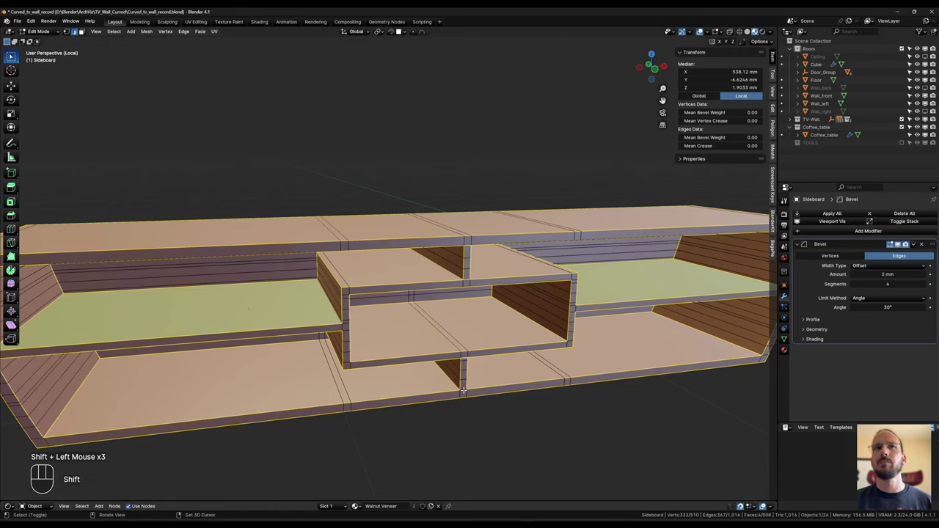
pyautogui.keyDown('shift'); pyautogui.click(459, 375); pyautogui.keyUp('shift')
# Step: Add the front and outer side edges at the joints of the centre compartment's side panels to the edge selection
pyautogui.scroll(2, 458, 376)
pyautogui.keyDown('shift'); pyautogui.moveTo(459, 376); pyautogui.dragTo(350, 299, button='middle'); pyautogui.keyUp('shift')
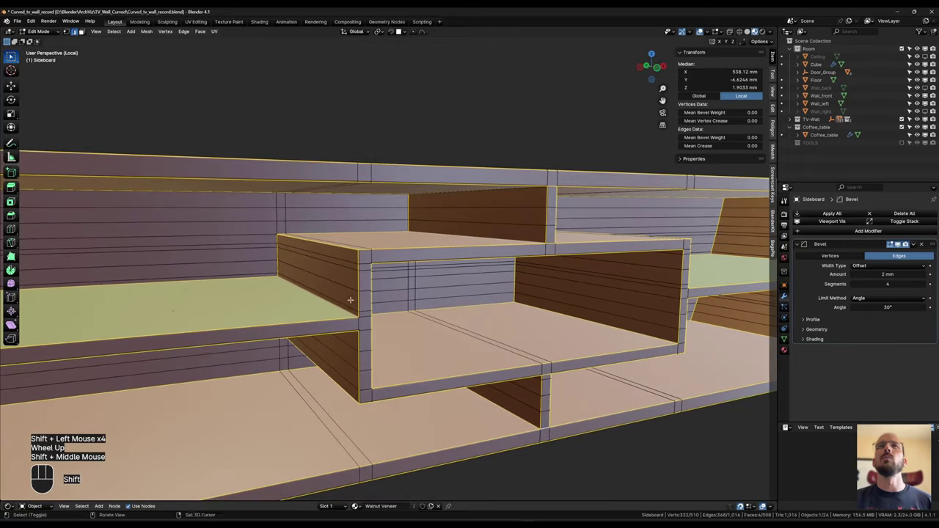
pyautogui.keyDown('shift'); pyautogui.click(366, 263); pyautogui.keyUp('shift')
pyautogui.keyDown('shift'); pyautogui.click(353, 264); pyautogui.keyUp('shift')
pyautogui.keyDown('shift'); pyautogui.click(365, 389); pyautogui.keyUp('shift')
pyautogui.keyDown('shift'); pyautogui.click(355, 387); pyautogui.keyUp('shift')
pyautogui.keyDown('shift'); pyautogui.moveTo(653, 370); pyautogui.dragTo(648, 369, button='middle'); pyautogui.keyUp('shift')
pyautogui.scroll(-2, 648, 369)
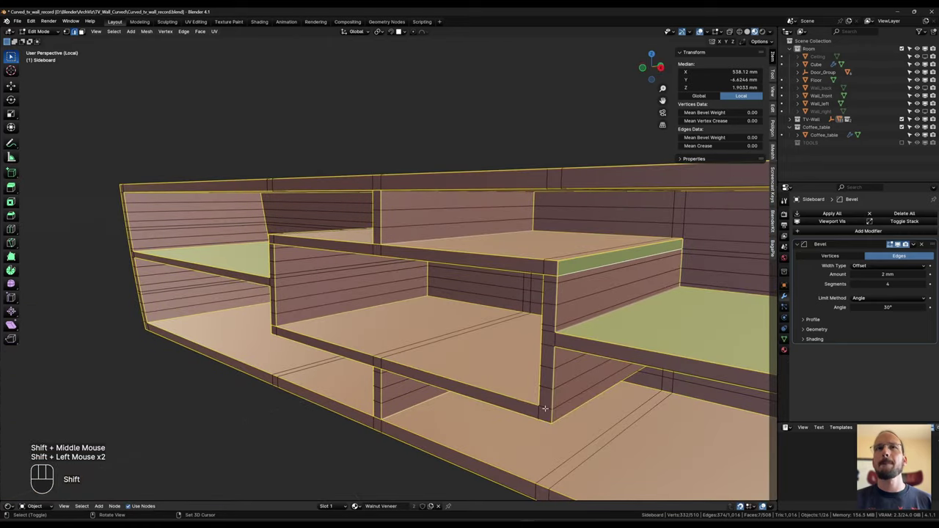
# Step: Add the short corner edges at the top and bottom of the sideboard's left end panel to the edge selection
pyautogui.keyDown('shift'); pyautogui.moveTo(323, 294); pyautogui.dragTo(419, 241, button='middle'); pyautogui.keyUp('shift')
pyautogui.scroll(2, 426, 260)
pyautogui.scroll(-1, 434, 199)
pyautogui.scroll(-1, 439, 182)
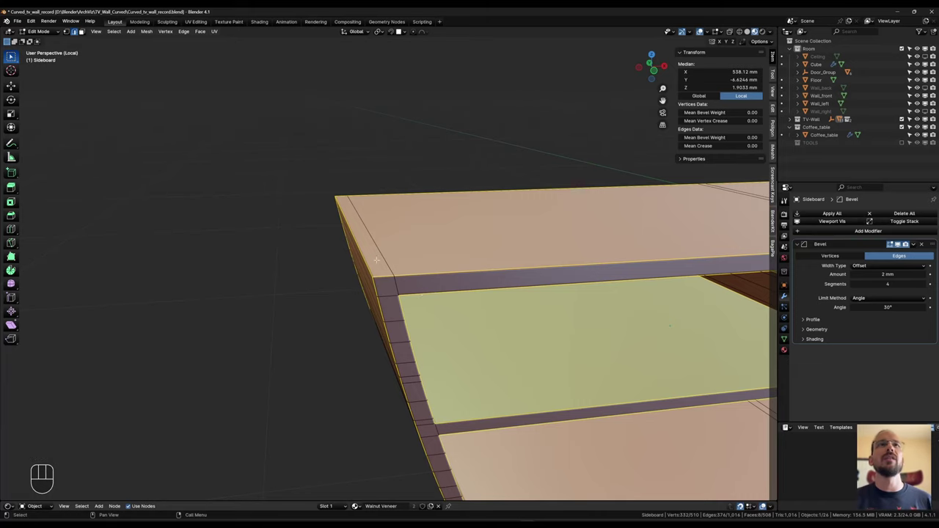
pyautogui.keyDown('shift'); pyautogui.moveTo(434, 370); pyautogui.dragTo(419, 241, button='middle'); pyautogui.keyUp('shift')
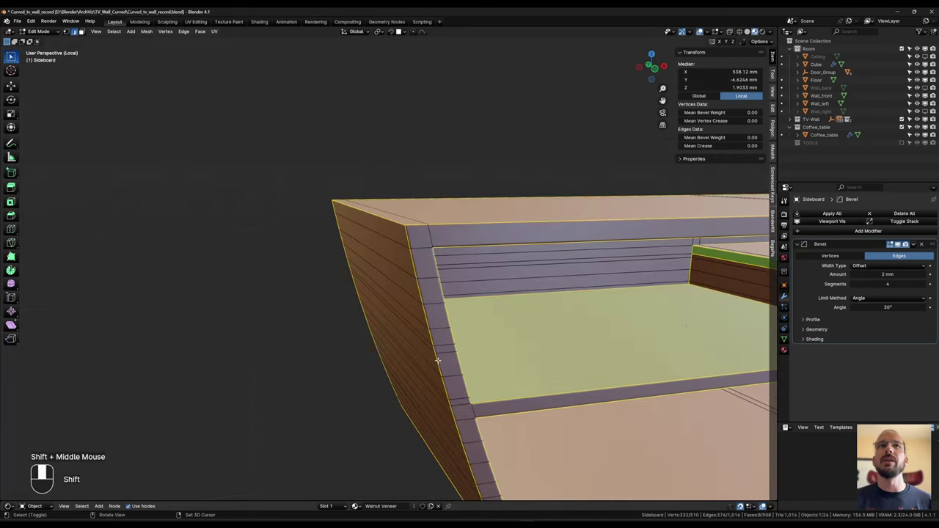
pyautogui.keyDown('shift'); pyautogui.click(422, 248); pyautogui.keyUp('shift')
pyautogui.keyDown('shift'); pyautogui.click(391, 243); pyautogui.keyUp('shift')
pyautogui.scroll(-2, 435, 334)
pyautogui.moveTo(434, 349); pyautogui.dragTo(536, 334, button='middle')
pyautogui.scroll(4, 440, 352)
pyautogui.keyDown('shift'); pyautogui.click(414, 390); pyautogui.keyUp('shift')
pyautogui.keyDown('shift'); pyautogui.click(434, 371); pyautogui.keyUp('shift')
# Step: Add the short corner edges at the top and bottom of the right end panel to the edge selection
pyautogui.scroll(-2, 433, 370)
pyautogui.moveTo(535, 334); pyautogui.dragTo(484, 323, button='middle')
pyautogui.keyDown('shift'); pyautogui.moveTo(484, 323); pyautogui.dragTo(492, 211, button='middle'); pyautogui.keyUp('shift')
pyautogui.keyDown('shift'); pyautogui.click(488, 218); pyautogui.keyUp('shift')
pyautogui.keyDown('shift'); pyautogui.click(498, 217); pyautogui.keyUp('shift')
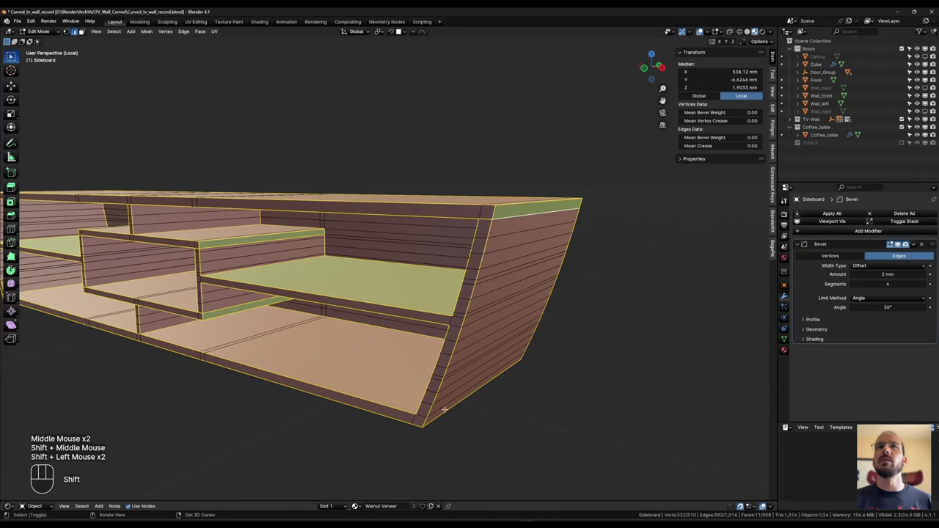
pyautogui.keyDown('shift'); pyautogui.click(451, 401); pyautogui.keyUp('shift')
pyautogui.keyDown('shift'); pyautogui.click(452, 400); pyautogui.keyUp('shift')
pyautogui.keyDown('shift'); pyautogui.click(453, 398); pyautogui.keyUp('shift')
pyautogui.keyDown('shift'); pyautogui.click(452, 397); pyautogui.keyUp('shift')
# Step: Mark the selected Sideboard edges as seams and start the UV unwrap
pyautogui.scroll(-2, 448, 399)
pyautogui.keyDown('shift'); pyautogui.moveTo(448, 399); pyautogui.dragTo(632, 301, button='middle'); pyautogui.keyUp('shift')
pyautogui.keyDown('shift'); pyautogui.moveTo(632, 301); pyautogui.dragTo(496, 284, button='middle'); pyautogui.keyUp('shift')
pyautogui.scroll(1, 496, 285)
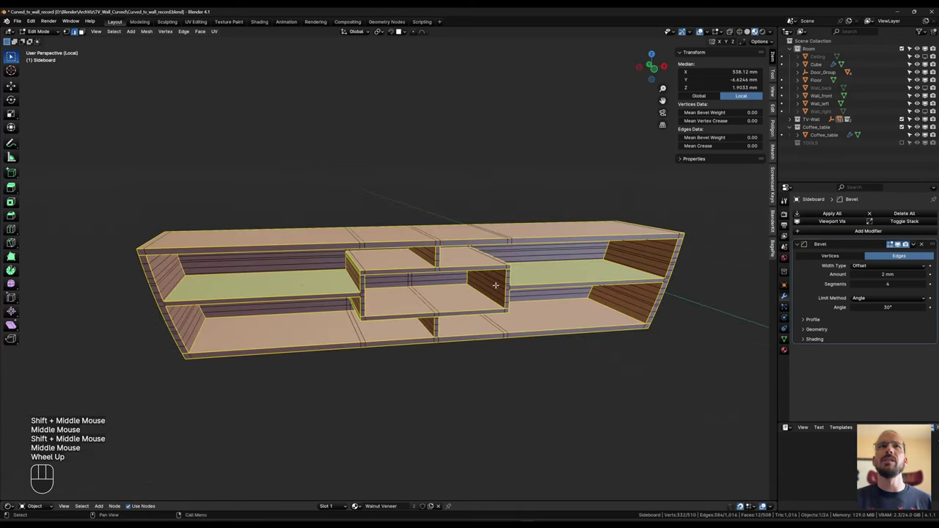
pyautogui.scroll(1, 496, 284)
pyautogui.moveTo(419, 267)
pyautogui.keyDown('shift'); pyautogui.mouseDown(button='middle')
pyautogui.moveTo(430, 269)
pyautogui.moveTo(380, 269)
pyautogui.moveTo(455, 274)
pyautogui.moveTo(425, 266)
pyautogui.moveTo(423, 274)
pyautogui.mouseUp(button='middle'); pyautogui.keyUp('shift')
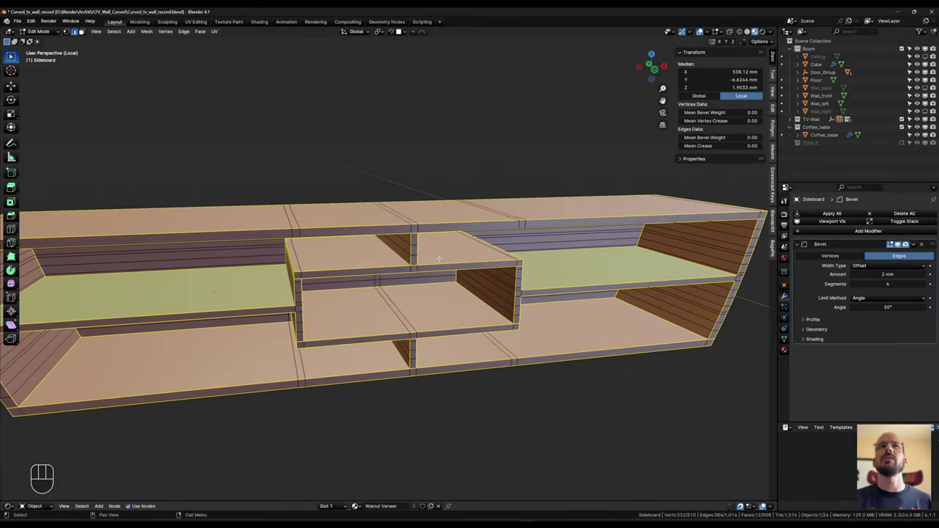
pyautogui.rightClick(439, 259)
pyautogui.scroll(-2, 443, 308)
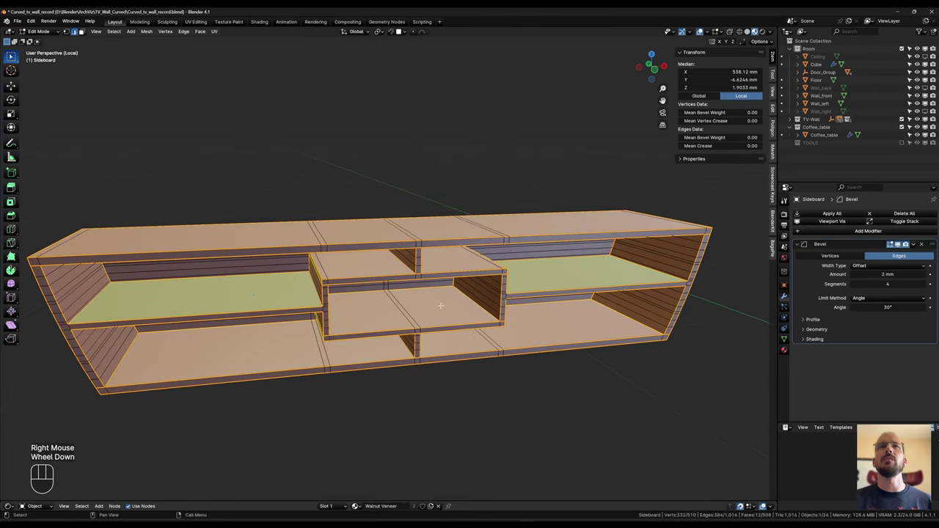
pyautogui.press('Tab')
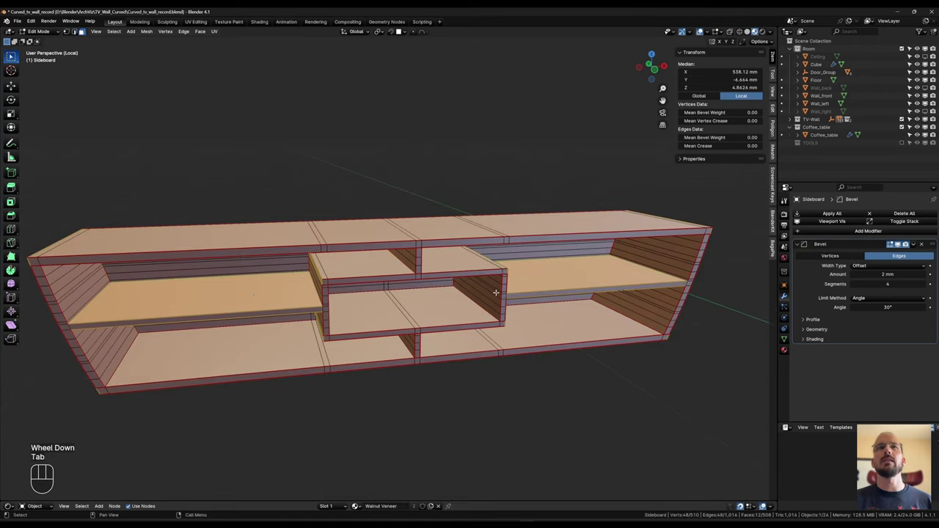
pyautogui.press('u')
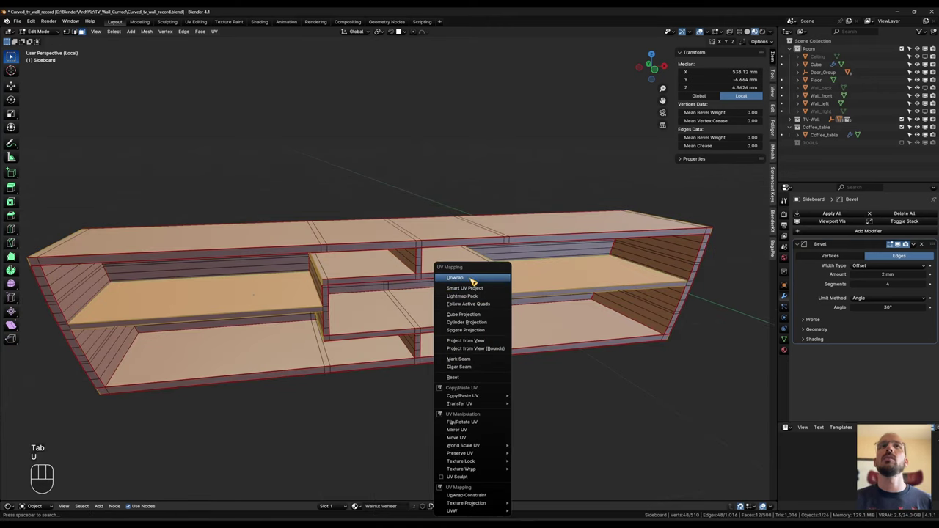
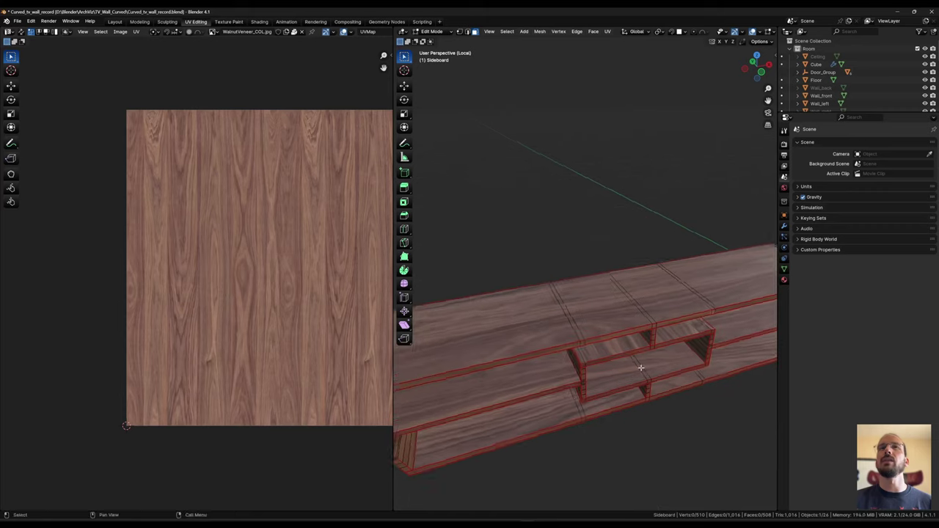
# Step: Examine the direction of the walnut grain on the sideboard's shelves, dividers and centre compartment
pyautogui.press('Tab')
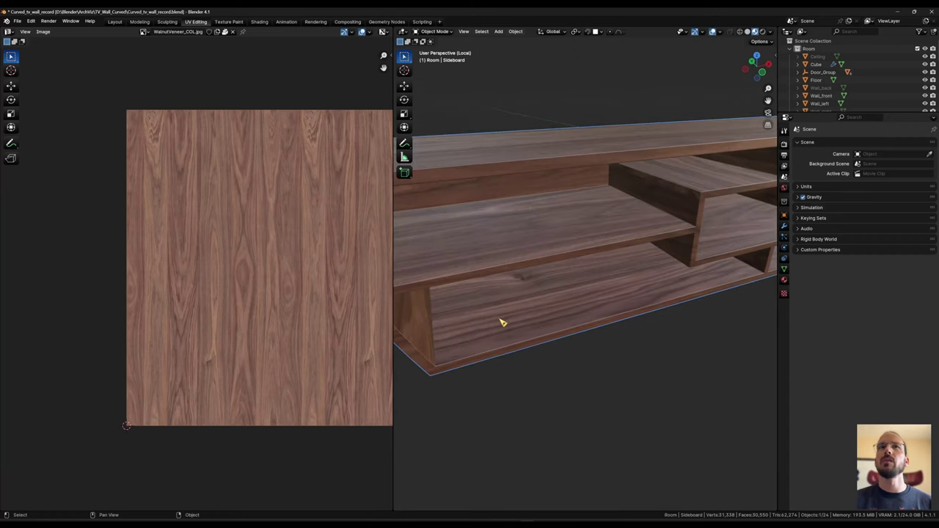
pyautogui.moveTo(697, 149); pyautogui.dragTo(667, 190, button='middle')
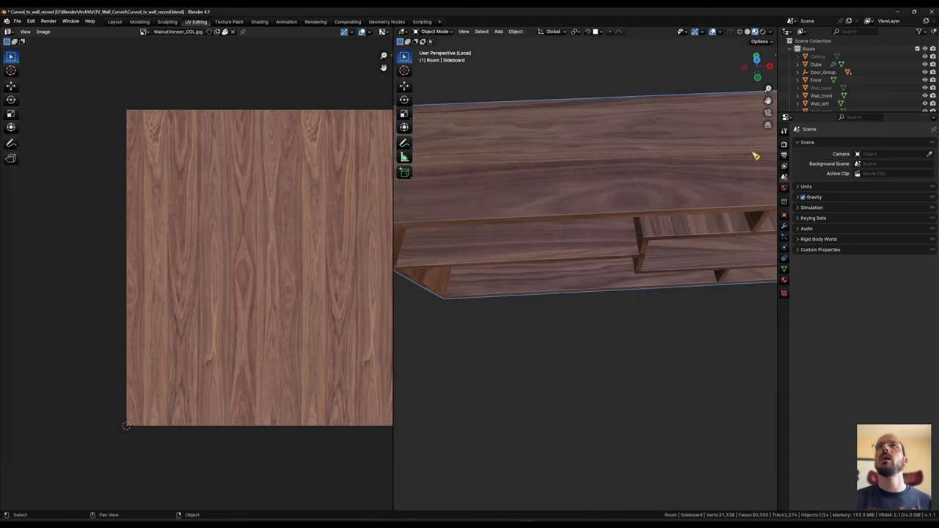
pyautogui.moveTo(641, 268); pyautogui.dragTo(599, 269, button='middle')
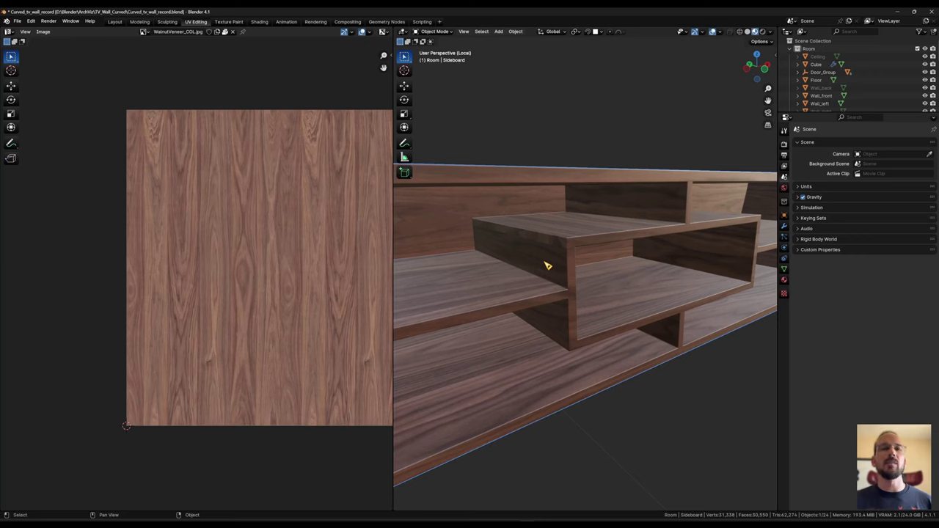
pyautogui.moveTo(526, 249); pyautogui.dragTo(542, 273, button='middle')
pyautogui.press('Tab')
pyautogui.click(570, 253)
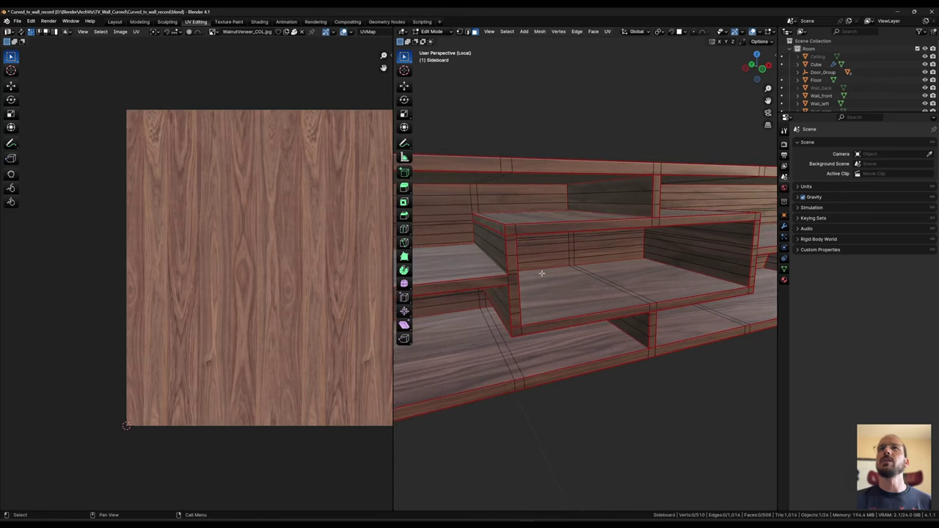
pyautogui.moveTo(540, 225); pyautogui.dragTo(580, 225, button='middle')
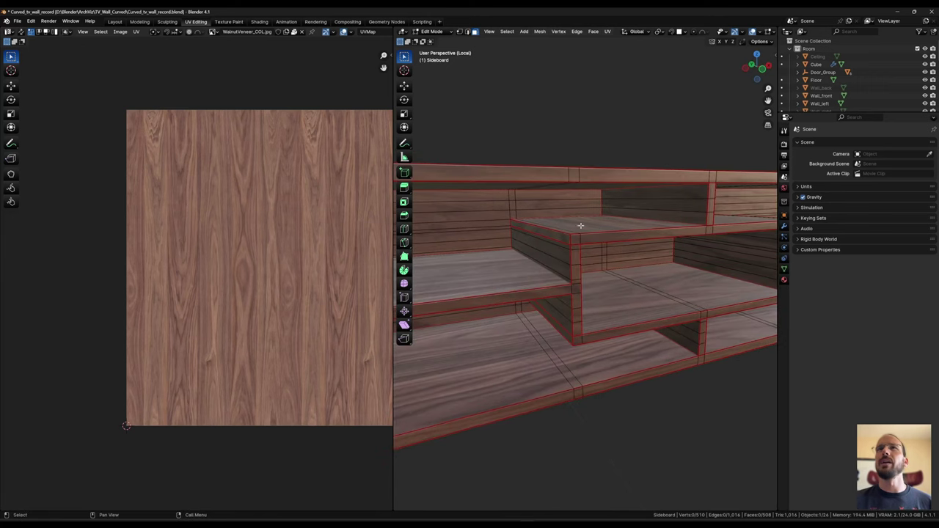
pyautogui.moveTo(670, 199); pyautogui.dragTo(594, 299, button='middle')
# Step: Select the left side of the upper centre divider and the adjoining top surface of the centre compartment
pyautogui.click(696, 191)
pyautogui.keyDown('shift'); pyautogui.click(565, 280); pyautogui.keyUp('shift')
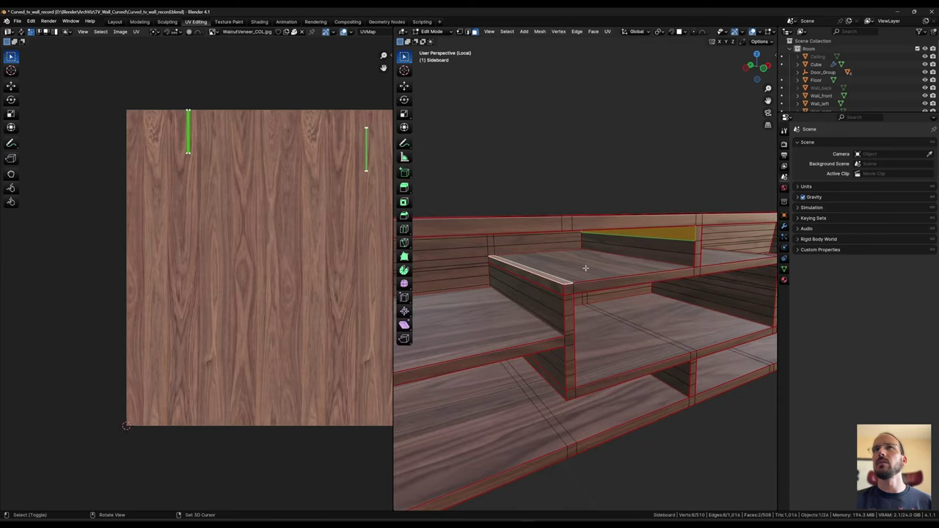
pyautogui.keyDown('ctrl'); pyautogui.click(673, 239); pyautogui.keyUp('ctrl')
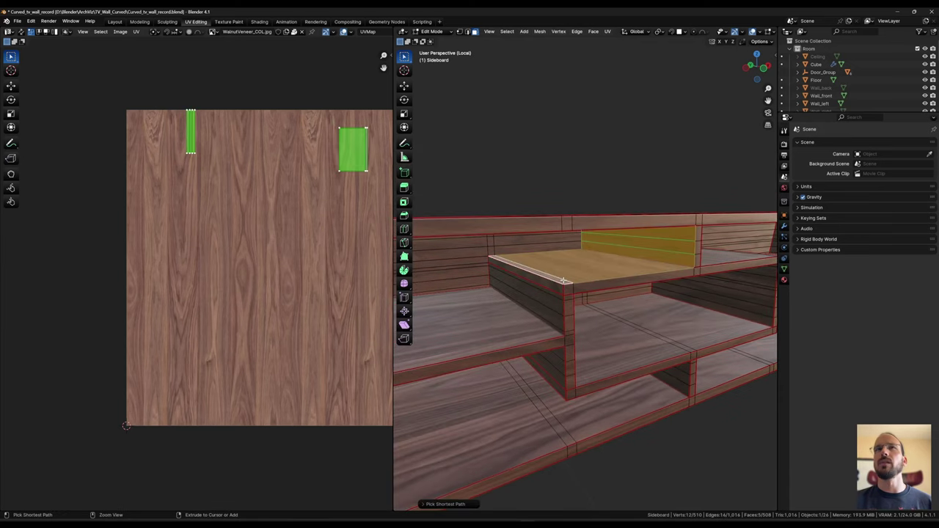
# Step: Add the outer faces above and below the side shelf and the inner faces of the centre compartment's left panel
pyautogui.moveTo(673, 238); pyautogui.dragTo(608, 235, button='middle')
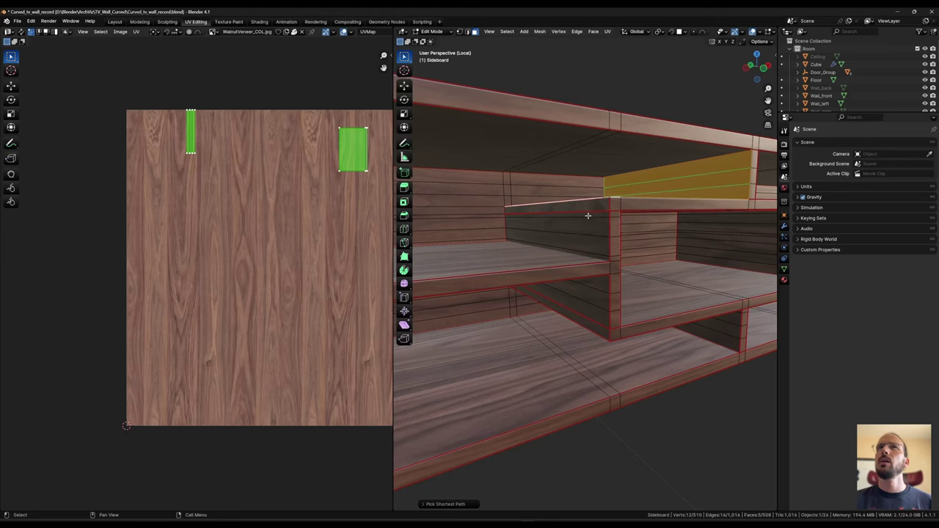
pyautogui.keyDown('shift'); pyautogui.click(589, 216); pyautogui.keyUp('shift')
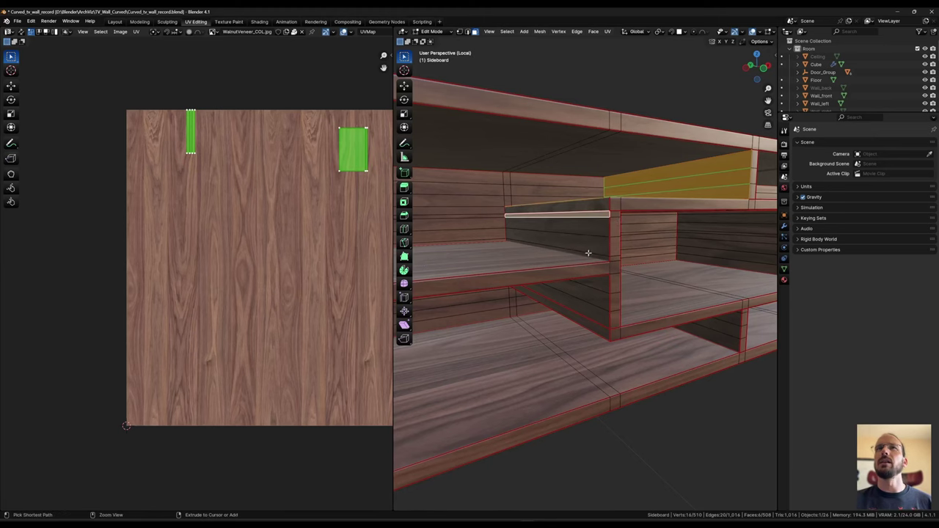
pyautogui.keyDown('ctrl'); pyautogui.click(589, 253); pyautogui.keyUp('ctrl')
pyautogui.moveTo(591, 284); pyautogui.dragTo(595, 250, button='middle')
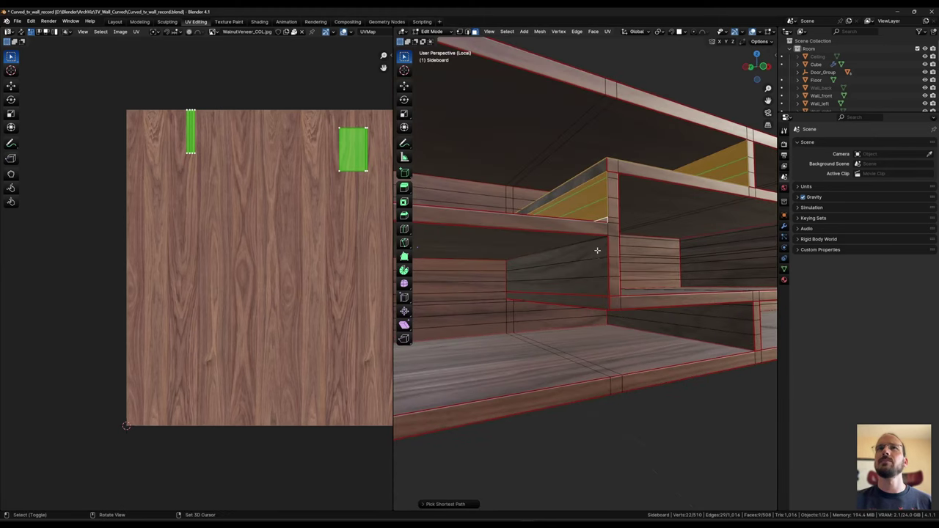
pyautogui.keyDown('ctrl'); pyautogui.click(589, 286); pyautogui.keyUp('ctrl')
pyautogui.moveTo(619, 281); pyautogui.dragTo(569, 258, button='middle')
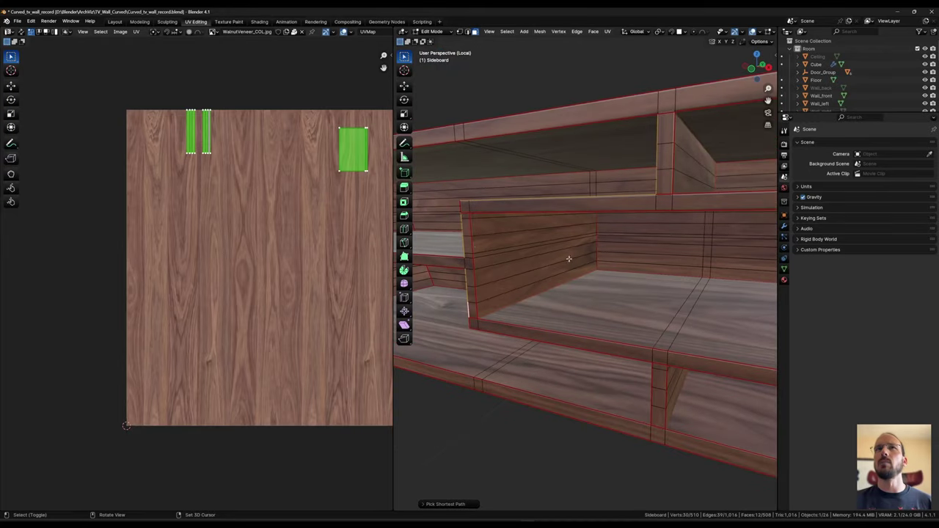
pyautogui.keyDown('ctrl'); pyautogui.click(505, 300); pyautogui.keyUp('ctrl')
pyautogui.moveTo(506, 301); pyautogui.dragTo(599, 311, button='middle')
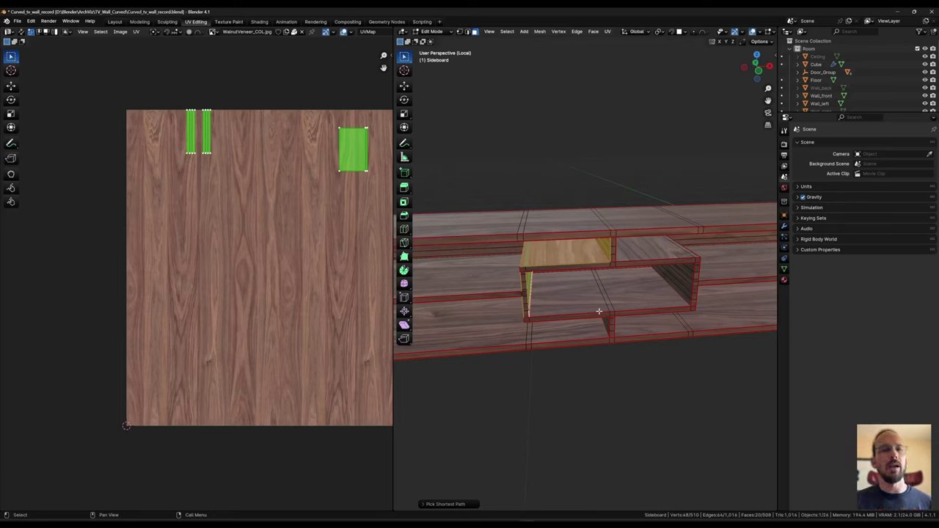
# Step: Add the centre compartment's underside faces and the side faces of the lower centre divider to the selection
pyautogui.scroll(2, 621, 293)
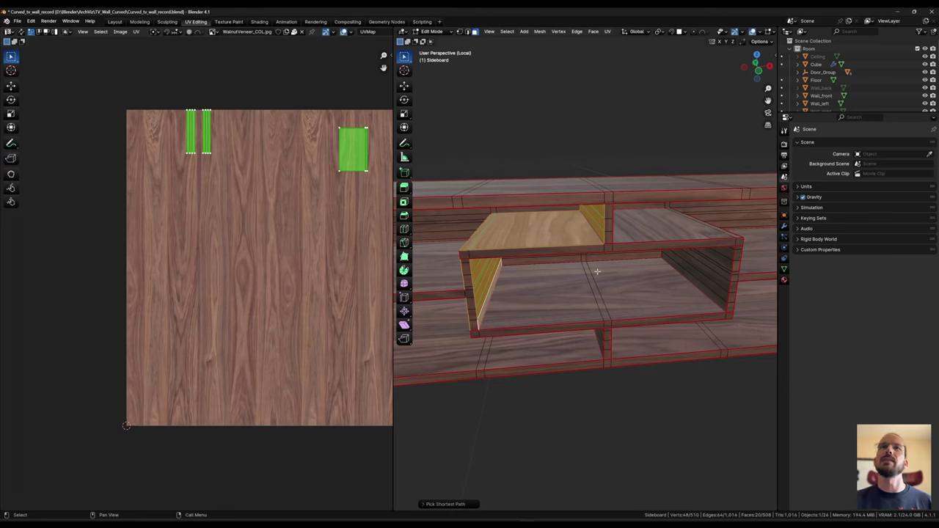
pyautogui.moveTo(614, 311); pyautogui.dragTo(664, 260, button='middle')
pyautogui.keyDown('shift'); pyautogui.click(479, 289); pyautogui.keyUp('shift')
pyautogui.keyDown('shift'); pyautogui.click(615, 299); pyautogui.keyUp('shift')
pyautogui.keyDown('shift'); pyautogui.click(696, 236); pyautogui.keyUp('shift')
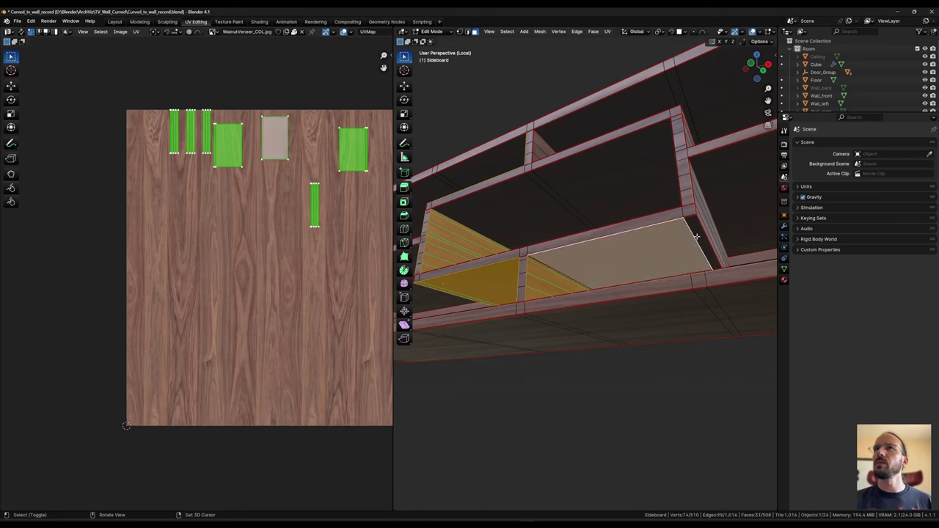
# Step: Add the inner and outer faces of the centre compartment's right side panel to the selection
pyautogui.moveTo(671, 224); pyautogui.dragTo(624, 291, button='middle')
pyautogui.keyDown('ctrl'); pyautogui.click(711, 232); pyautogui.keyUp('ctrl')
pyautogui.keyDown('shift'); pyautogui.click(621, 287); pyautogui.keyUp('shift')
pyautogui.keyDown('ctrl'); pyautogui.click(617, 257); pyautogui.keyUp('ctrl')
pyautogui.keyDown('shift'); pyautogui.click(624, 292); pyautogui.keyUp('shift')
pyautogui.keyDown('ctrl'); pyautogui.click(622, 258); pyautogui.keyUp('ctrl')
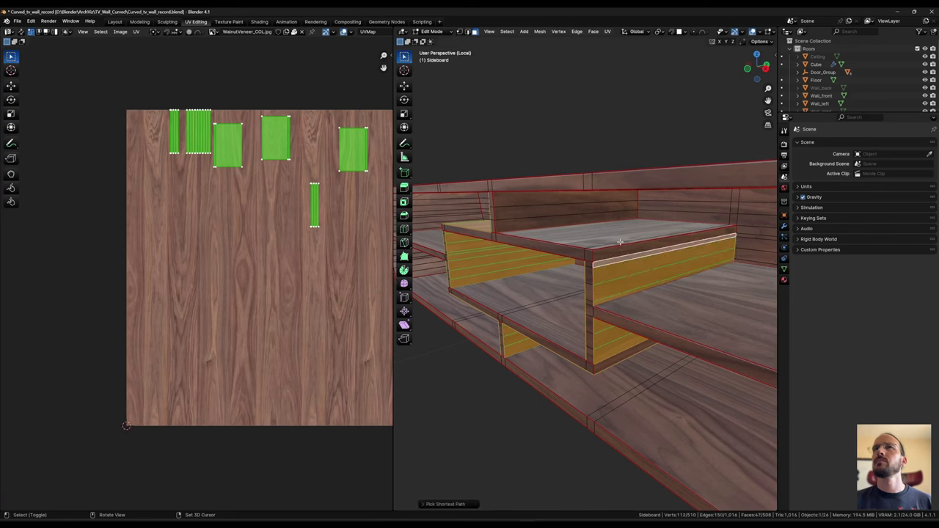
# Step: Add the right side of the upper centre divider and the adjoining top surface of the centre compartment to the selection
pyautogui.keyDown('ctrl'); pyautogui.click(562, 223); pyautogui.keyUp('ctrl')
pyautogui.keyDown('shift'); pyautogui.click(719, 218); pyautogui.keyUp('shift')
pyautogui.moveTo(720, 218); pyautogui.dragTo(589, 271, button='middle')
pyautogui.keyDown('shift'); pyautogui.click(608, 161); pyautogui.keyUp('shift')
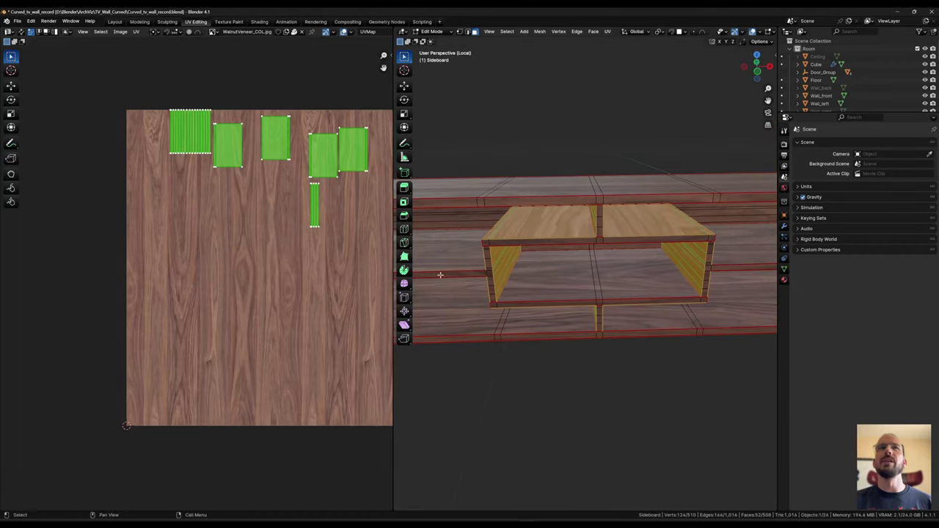
# Step: Rotate the UV islands of the selected centre compartment and divider faces by 90°
pyautogui.moveTo(299, 198); pyautogui.dragTo(280, 216, button='middle')
pyautogui.moveTo(297, 250); pyautogui.dragTo(226, 255, button='middle')
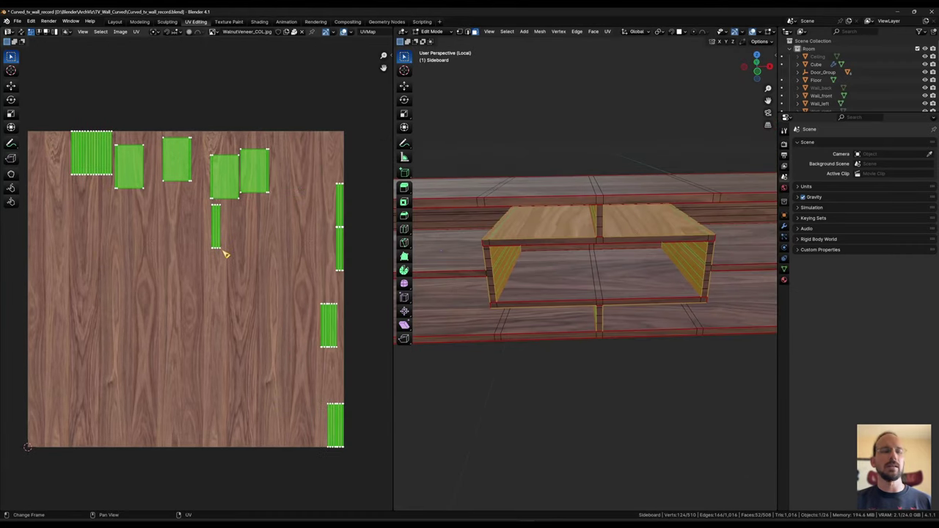
pyautogui.write('r90')
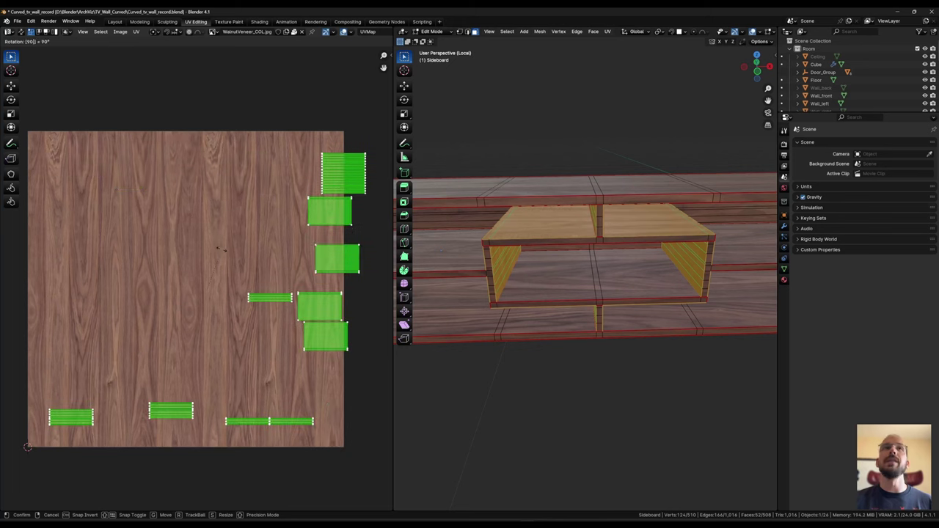
pyautogui.press('Return')
# Step: Select the outer faces of the left end panel and its inner faces above and below the side shelf
pyautogui.moveTo(584, 254); pyautogui.dragTo(653, 220, button='middle')
pyautogui.click(648, 340)
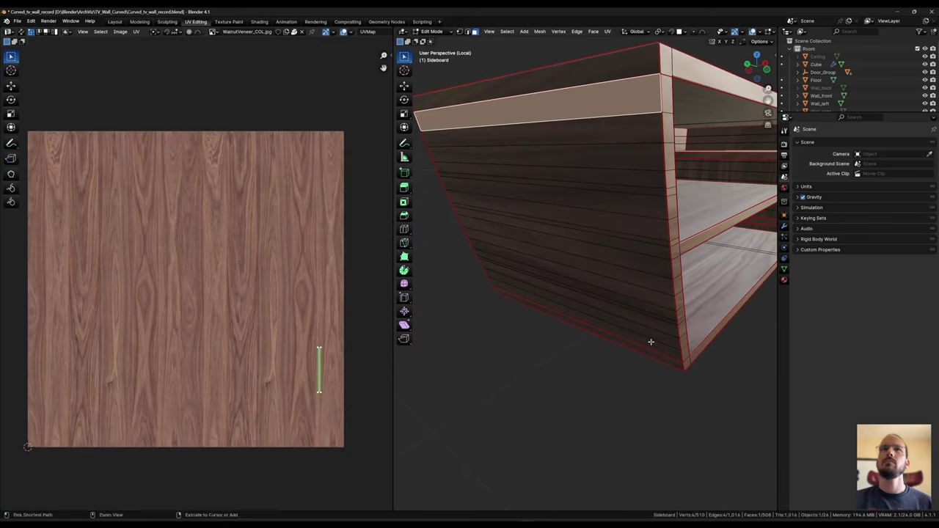
pyautogui.keyDown('ctrl'); pyautogui.click(675, 323); pyautogui.keyUp('ctrl')
pyautogui.moveTo(708, 312); pyautogui.dragTo(528, 272, button='middle')
pyautogui.keyDown('shift'); pyautogui.click(477, 172); pyautogui.keyUp('shift')
pyautogui.keyDown('ctrl'); pyautogui.click(524, 295); pyautogui.keyUp('ctrl')
pyautogui.keyDown('shift'); pyautogui.click(518, 294); pyautogui.keyUp('shift')
pyautogui.keyDown('ctrl'); pyautogui.click(534, 319); pyautogui.keyUp('ctrl')
# Step: Add the right end panel's inner faces above and below the side shelf and its outer faces to the selection
pyautogui.moveTo(535, 320); pyautogui.dragTo(457, 264, button='middle')
pyautogui.scroll(4, 456, 264)
pyautogui.keyDown('shift'); pyautogui.click(472, 204); pyautogui.keyUp('shift')
pyautogui.keyDown('ctrl'); pyautogui.click(478, 316); pyautogui.keyUp('ctrl')
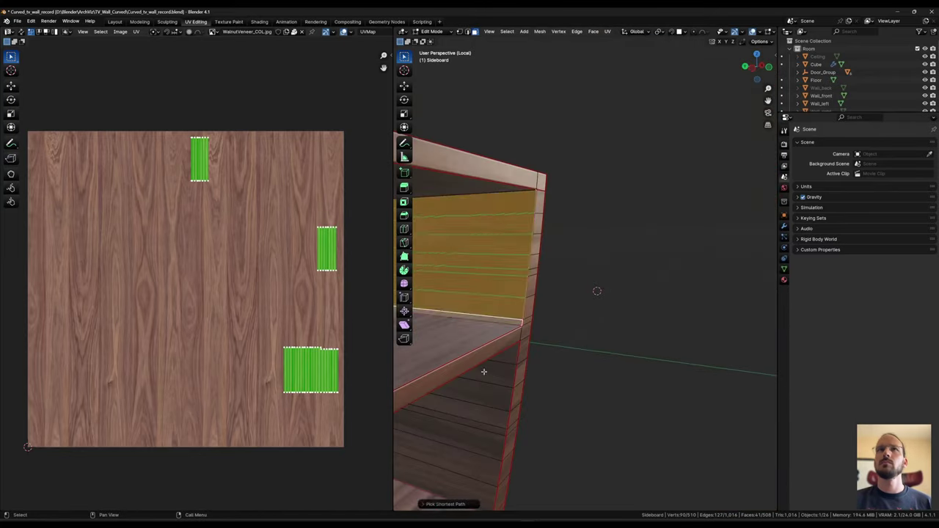
pyautogui.keyDown('shift'); pyautogui.click(483, 373); pyautogui.keyUp('shift')
pyautogui.keyDown('ctrl'); pyautogui.click(543, 323); pyautogui.keyUp('ctrl')
pyautogui.scroll(-4, 558, 296)
pyautogui.moveTo(558, 296); pyautogui.dragTo(624, 228, button='middle')
pyautogui.keyDown('shift'); pyautogui.click(624, 201); pyautogui.keyUp('shift')
pyautogui.keyDown('ctrl'); pyautogui.click(577, 362); pyautogui.keyUp('ctrl')
# Step: Rotate the UV islands of both end panels by 90°
pyautogui.scroll(-4, 578, 361)
pyautogui.moveTo(577, 360); pyautogui.dragTo(661, 363, button='middle')
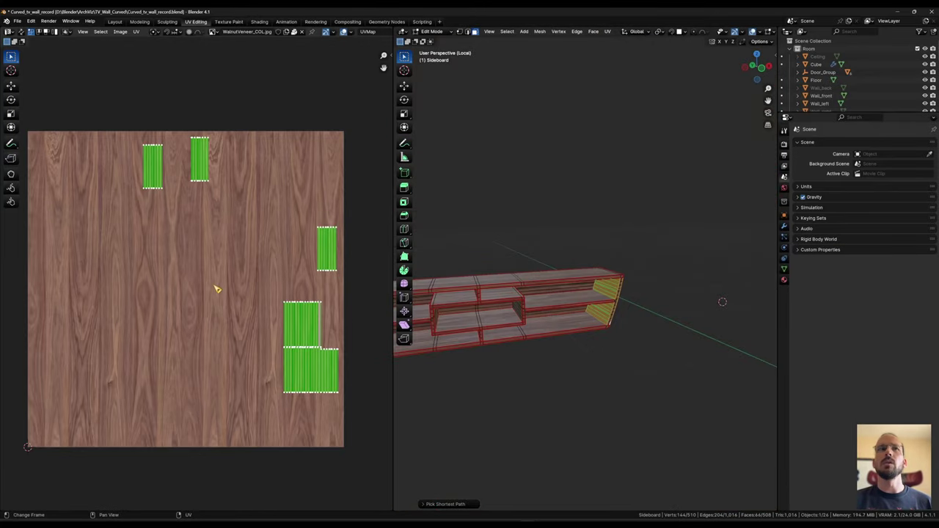
pyautogui.write('r90')
pyautogui.press('Return')
# Step: Select all front-edge faces of the sideboard with Select Similar, starting from one on the top board, and unwrap them
pyautogui.moveTo(553, 365); pyautogui.dragTo(582, 327, button='middle')
pyautogui.scroll(3, 582, 327)
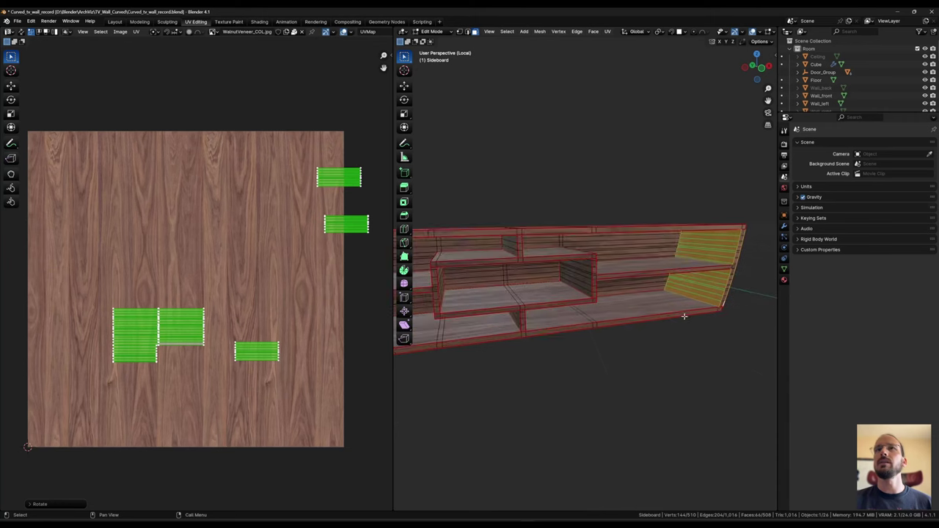
pyautogui.moveTo(683, 316); pyautogui.dragTo(601, 318, button='middle')
pyautogui.scroll(-2, 552, 245)
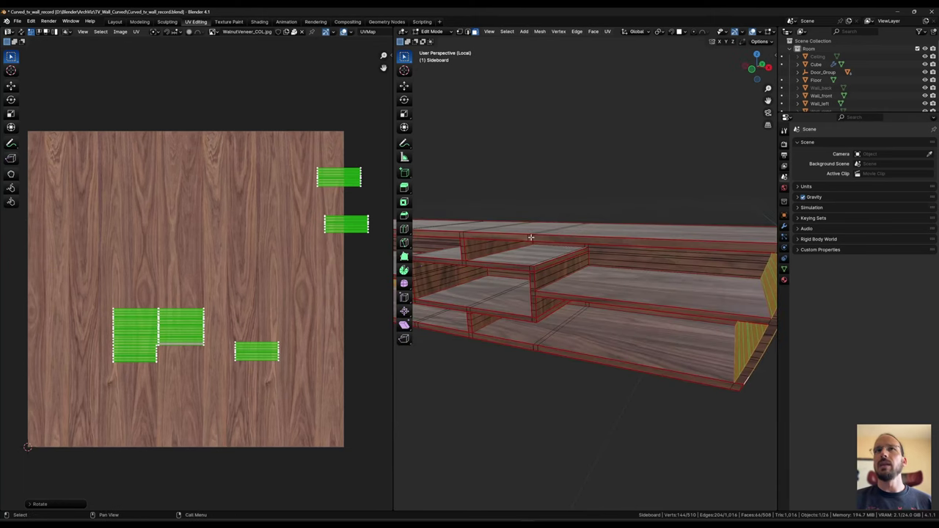
pyautogui.click(531, 239)
pyautogui.moveTo(514, 286); pyautogui.dragTo(629, 308, button='middle')
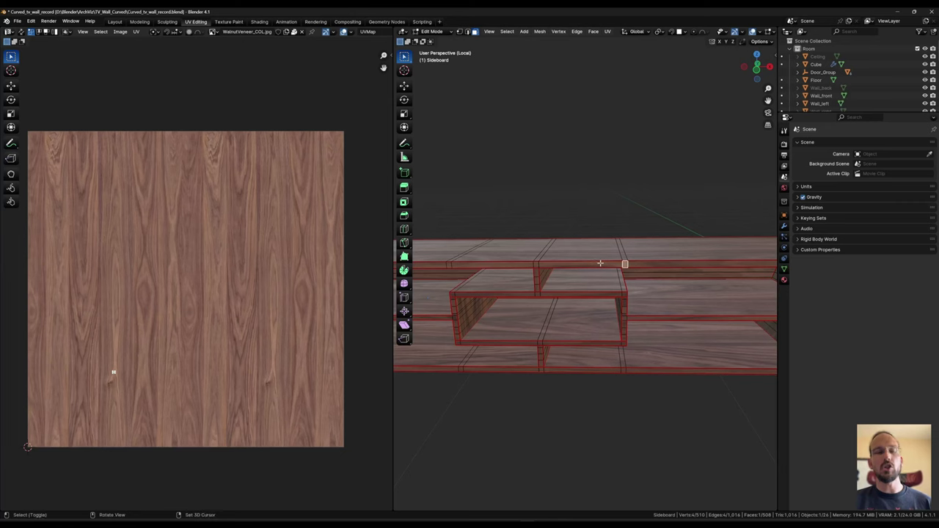
pyautogui.hotkey('shift', 'g')
pyautogui.click(601, 263)
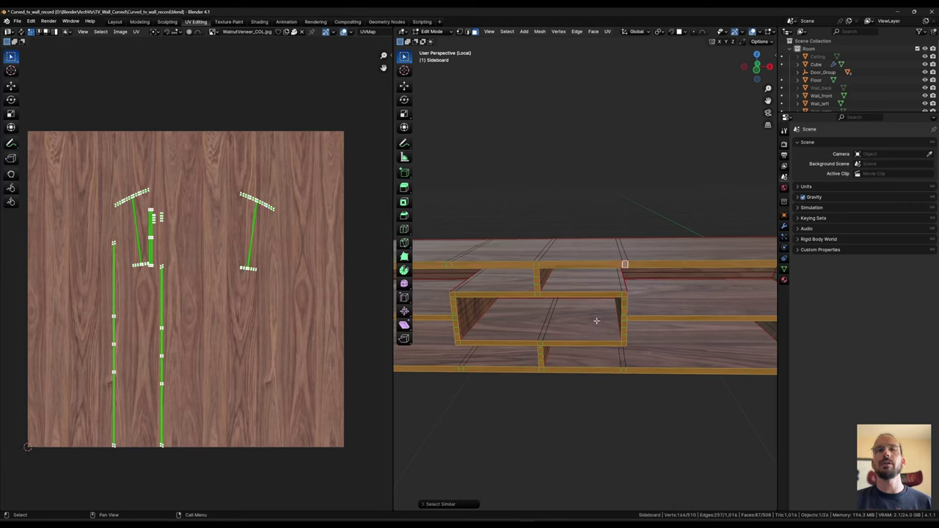
pyautogui.press('u')
pyautogui.click(583, 277)
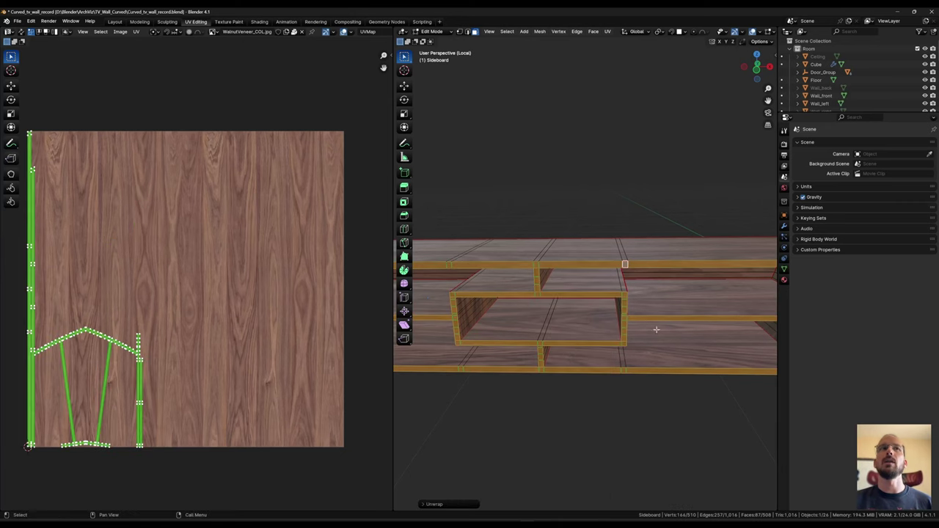
# Step: Scale up the UV islands of the sideboard's front edges and check the grain across its front and right end
pyautogui.scroll(5, 535, 289)
pyautogui.keyDown('shift'); pyautogui.moveTo(646, 318); pyautogui.dragTo(570, 269, button='middle'); pyautogui.keyUp('shift')
pyautogui.scroll(-6, 570, 269)
pyautogui.keyDown('shift'); pyautogui.moveTo(514, 288); pyautogui.dragTo(647, 307, button='middle'); pyautogui.keyUp('shift')
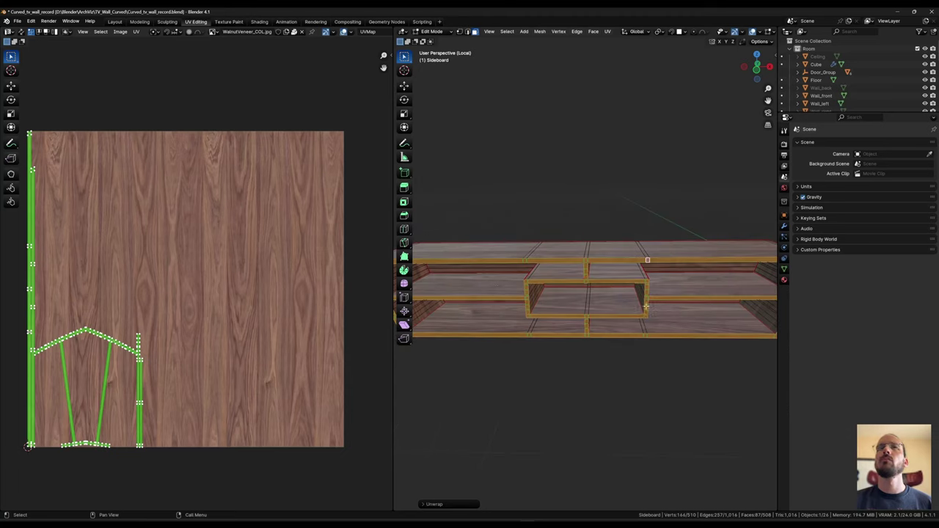
pyautogui.press('s')
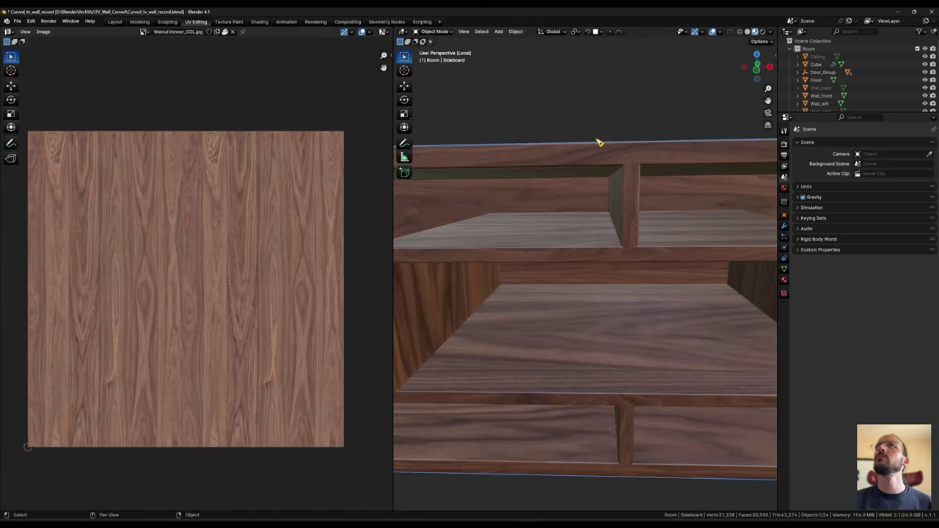
pyautogui.moveTo(599, 142); pyautogui.dragTo(537, 266, button='middle')
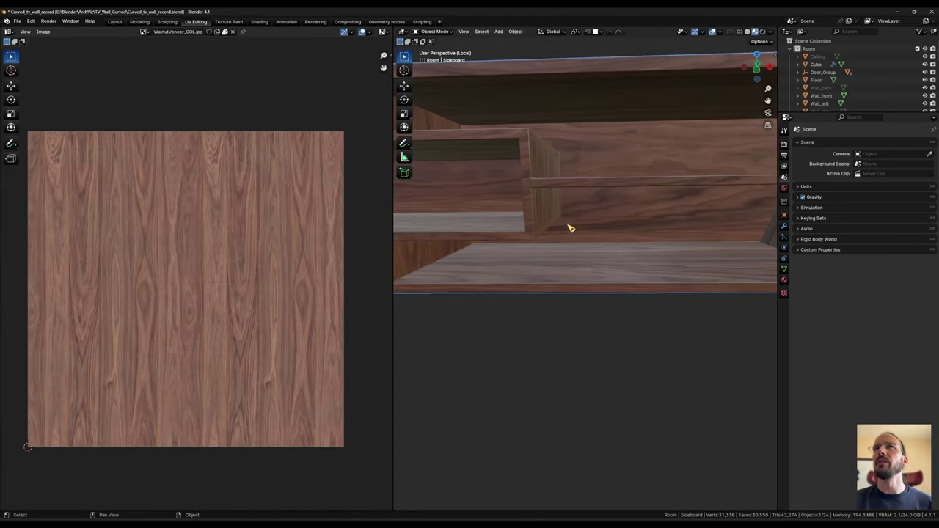
pyautogui.moveTo(571, 228); pyautogui.dragTo(631, 289, button='middle')
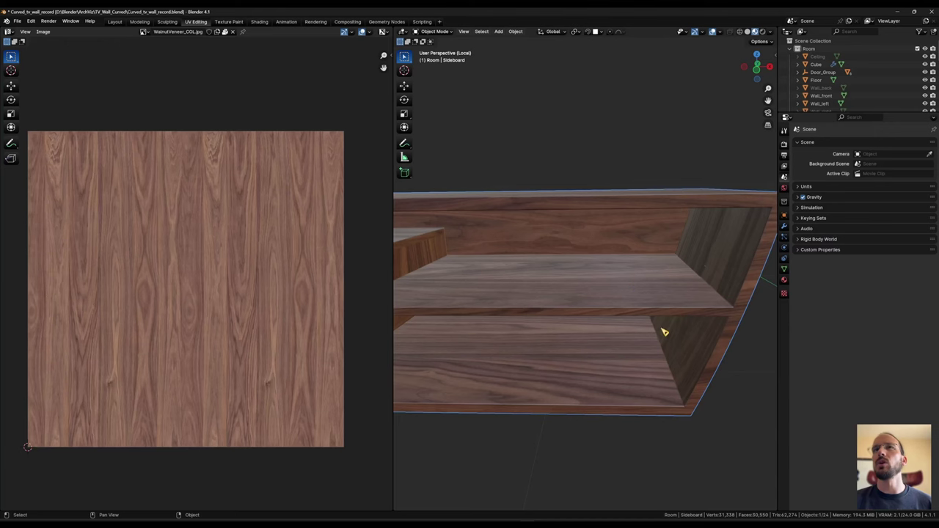
pyautogui.moveTo(681, 356); pyautogui.dragTo(681, 248, button='middle')
pyautogui.press('Tab')
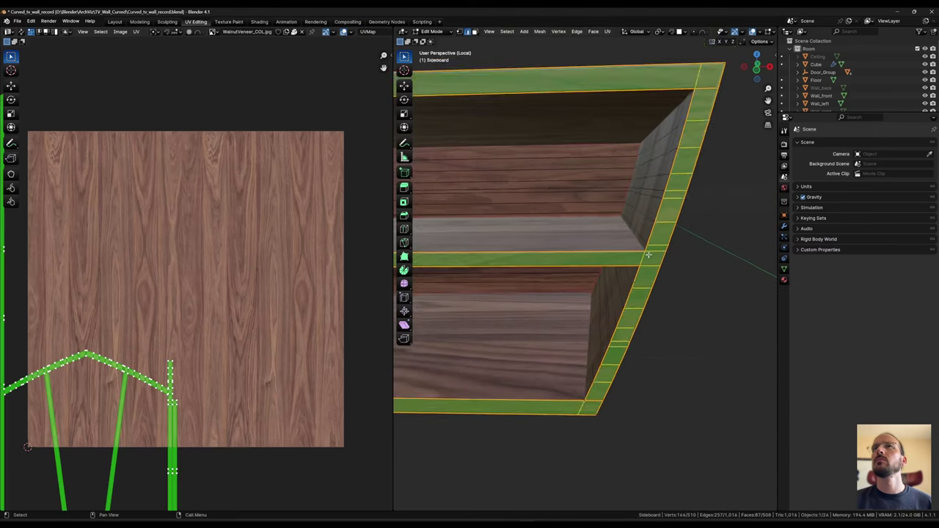
# Step: Mark seams on the short front edges where the side shelves meet the right and left end panels
pyautogui.moveTo(673, 320); pyautogui.dragTo(684, 311, button='middle')
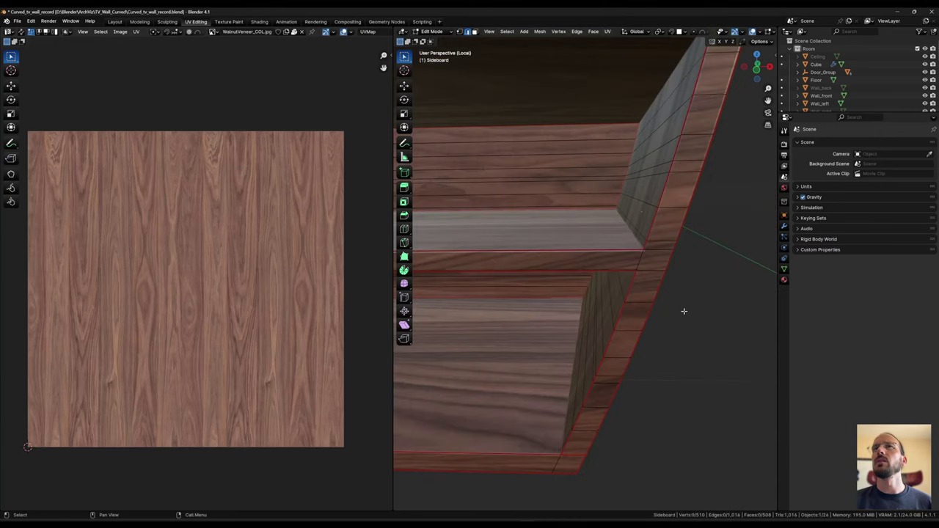
pyautogui.rightClick(640, 258)
pyautogui.click(640, 259)
pyautogui.scroll(-5, 616, 293)
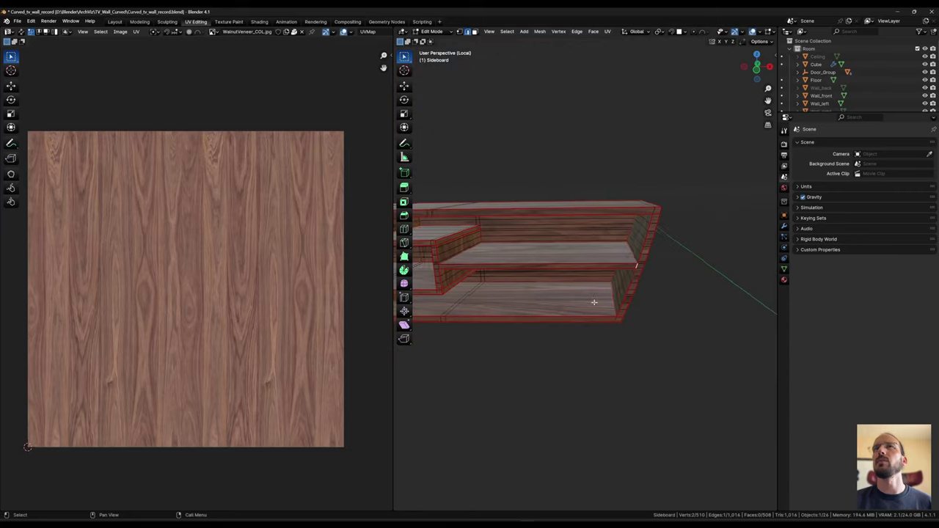
pyautogui.moveTo(593, 301); pyautogui.dragTo(587, 281, button='middle')
pyautogui.scroll(4, 535, 280)
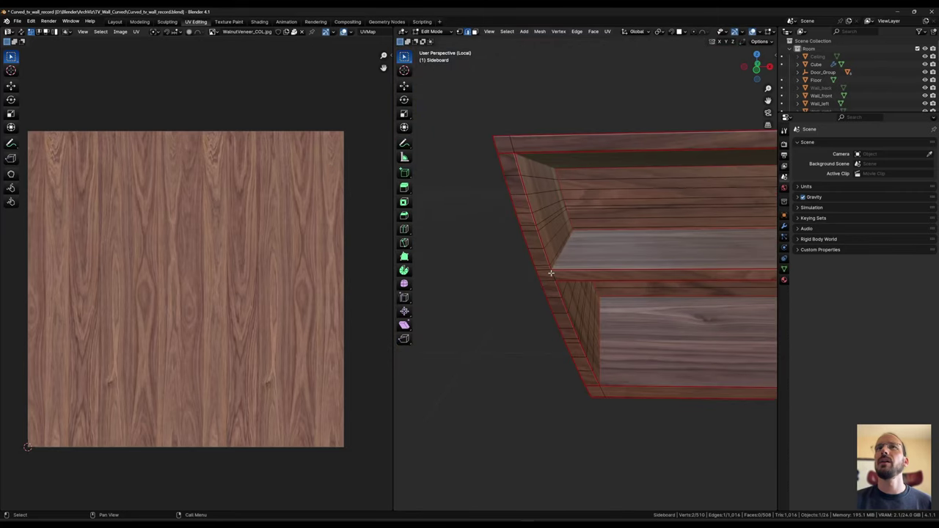
pyautogui.rightClick(554, 276)
pyautogui.click(538, 276)
pyautogui.scroll(-4, 546, 343)
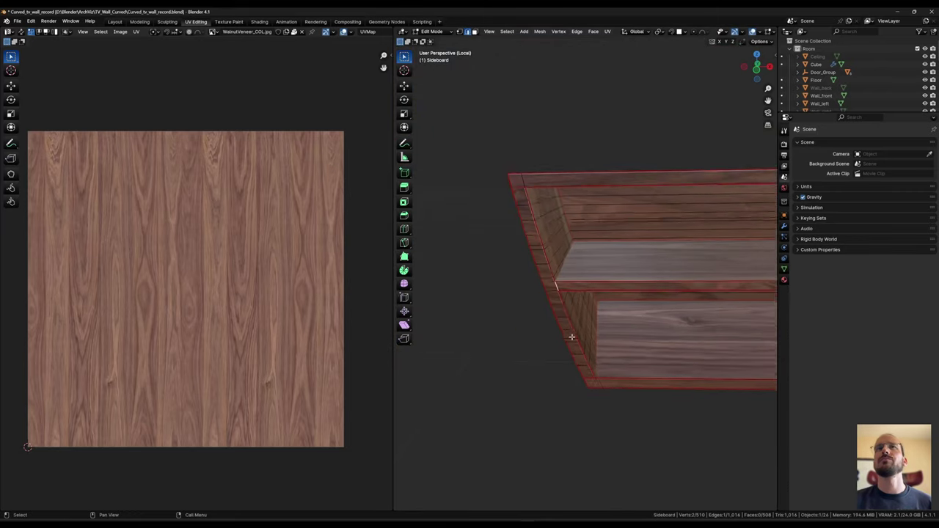
pyautogui.keyDown('shift'); pyautogui.moveTo(764, 287); pyautogui.dragTo(617, 280, button='middle'); pyautogui.keyUp('shift')
# Step: Select all coplanar front-edge faces of the sideboard, starting from one on the top board, and unwrap them
pyautogui.press('Tab')
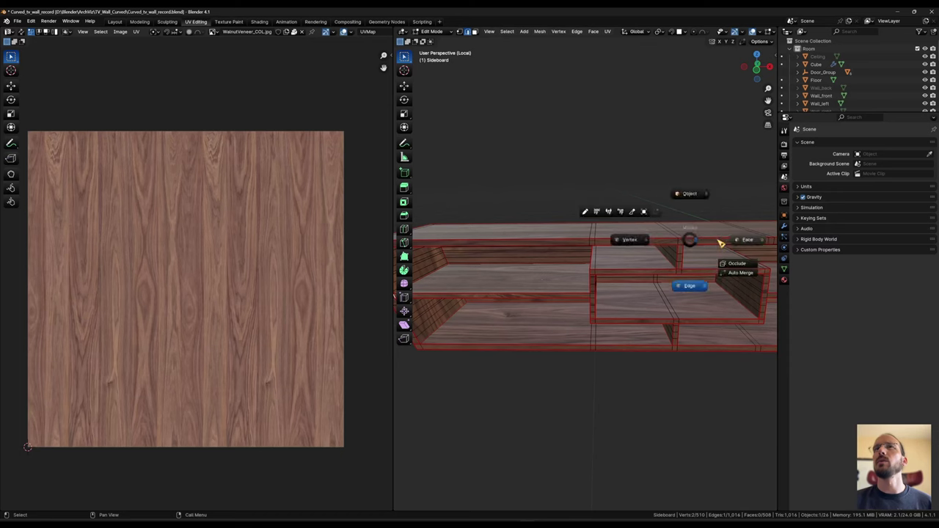
pyautogui.click(722, 242)
pyautogui.hotkey('shift', 'g')
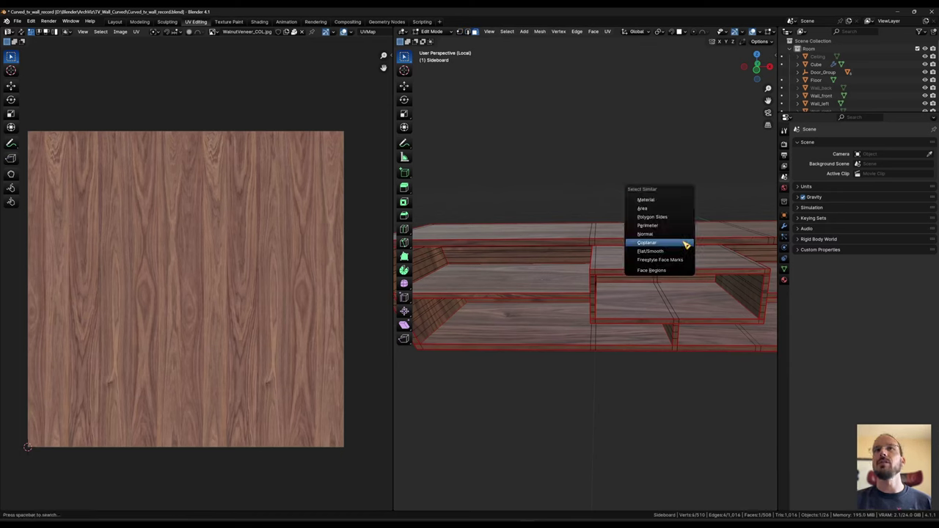
pyautogui.click(647, 242)
pyautogui.press('u')
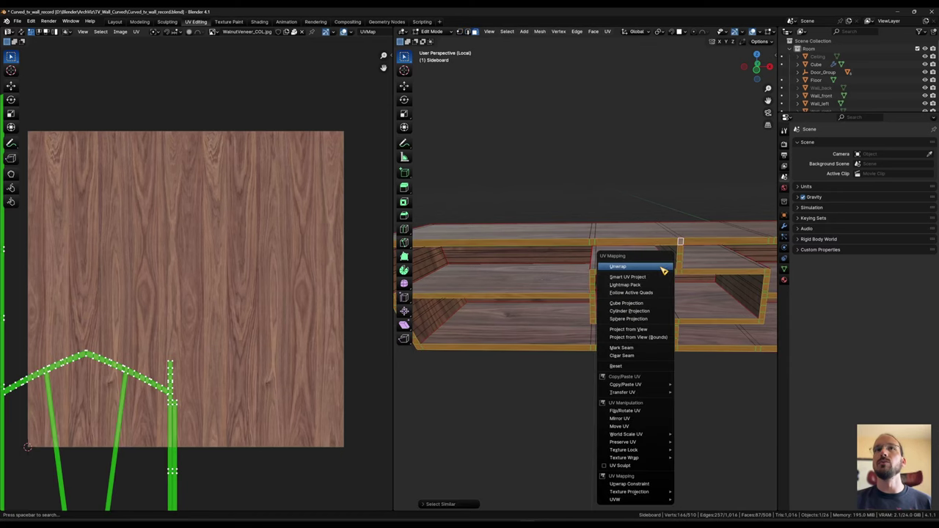
pyautogui.click(664, 271)
# Step: Enlarge the straightened front-edge UV islands and check the grain on the sideboard's front
pyautogui.press('s')
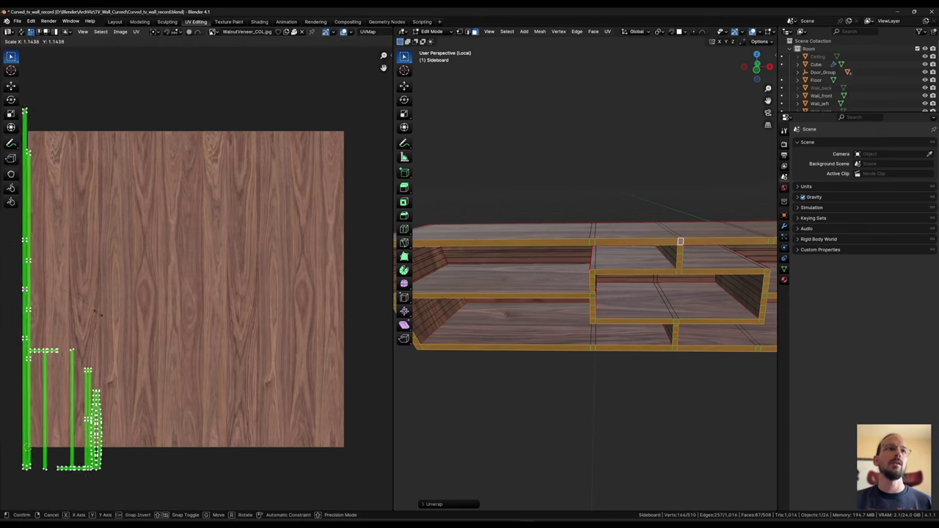
pyautogui.click(452, 332)
pyautogui.scroll(3, 604, 235)
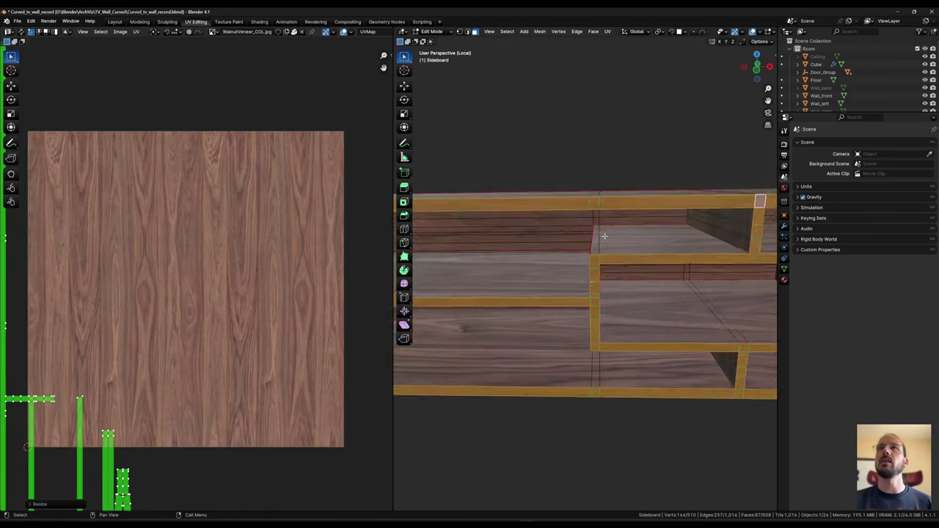
pyautogui.press('Tab')
pyautogui.moveTo(604, 237); pyautogui.dragTo(661, 284, button='middle')
# Step: Select the sideboard's entire top surface from its left end strip to its right end strip and unwrap it
pyautogui.hotkey('ctrl', 'Tab')
pyautogui.click(663, 269)
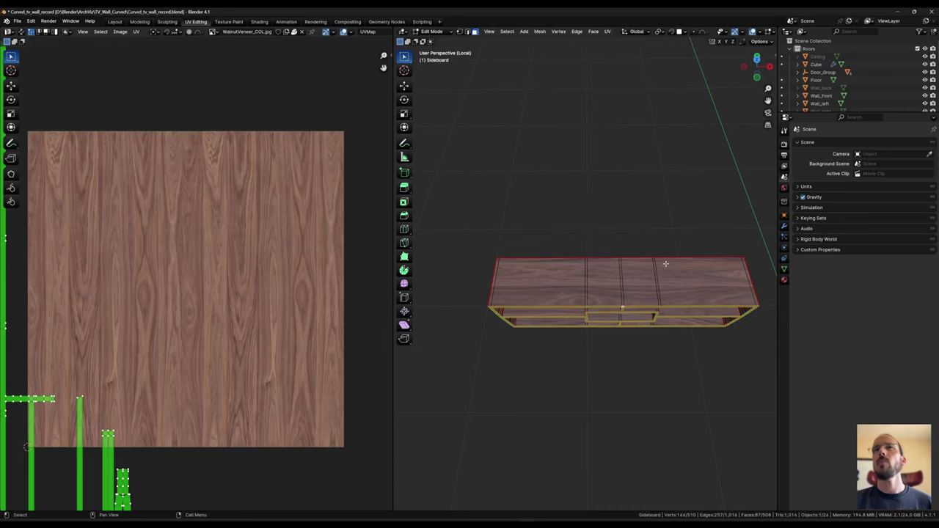
pyautogui.click(492, 282)
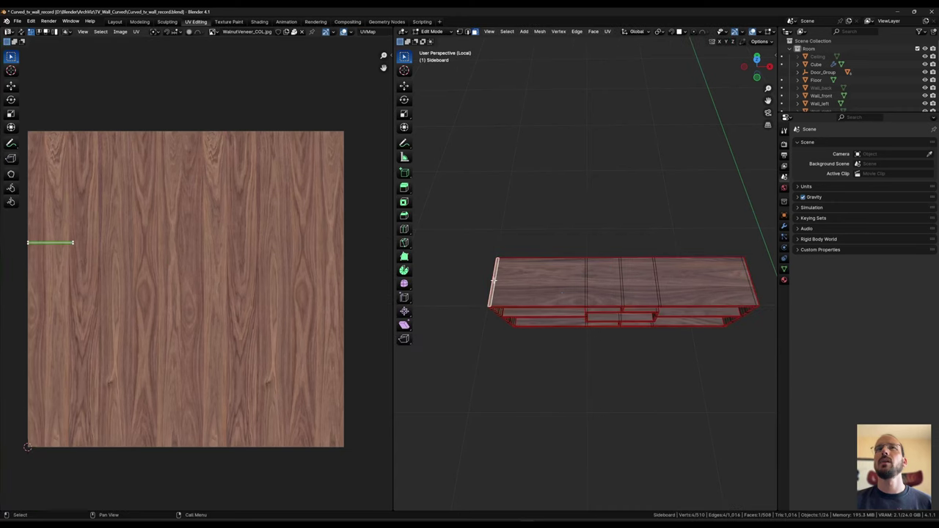
pyautogui.keyDown('ctrl'); pyautogui.click(751, 279); pyautogui.keyUp('ctrl')
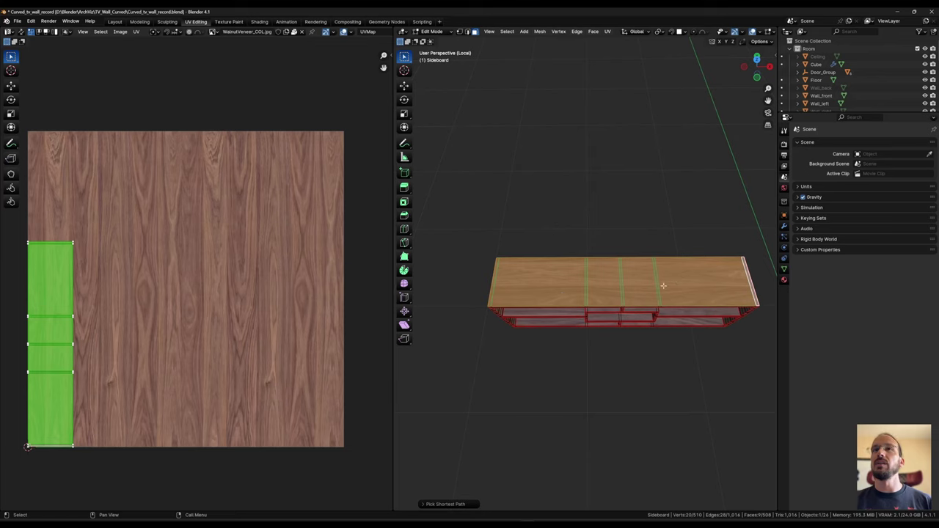
pyautogui.press('u')
pyautogui.click(659, 278)
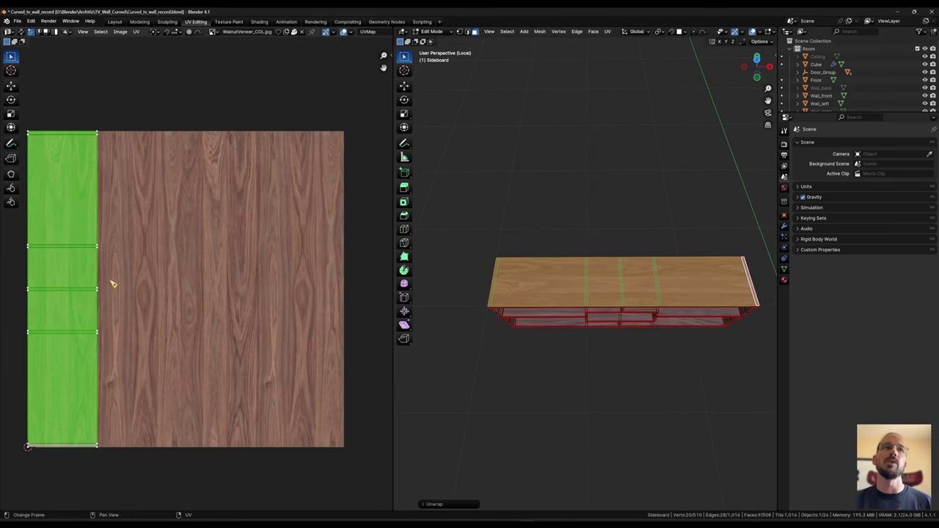
# Step: Move the top surface's UV island sideways by about 0.26 onto another part of the veneer and check the sideboard
pyautogui.press('g')
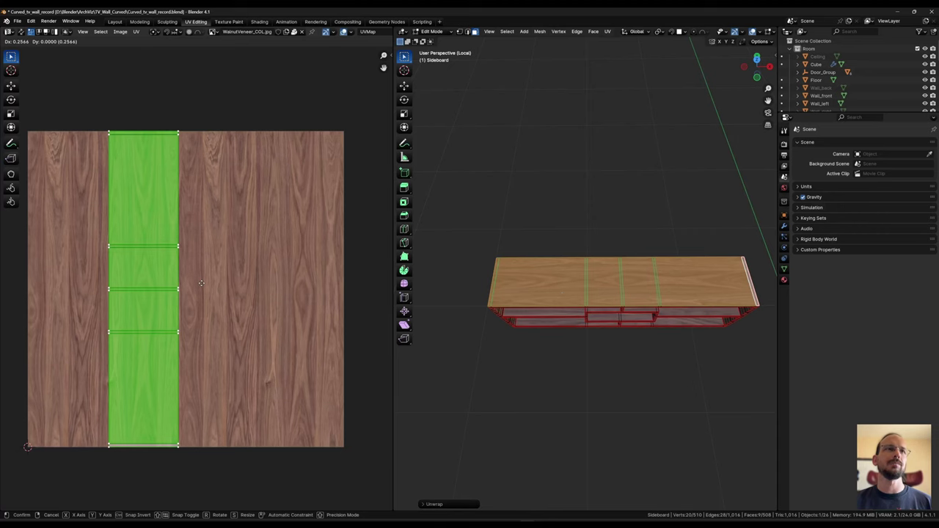
pyautogui.click(201, 283)
pyautogui.scroll(5, 617, 324)
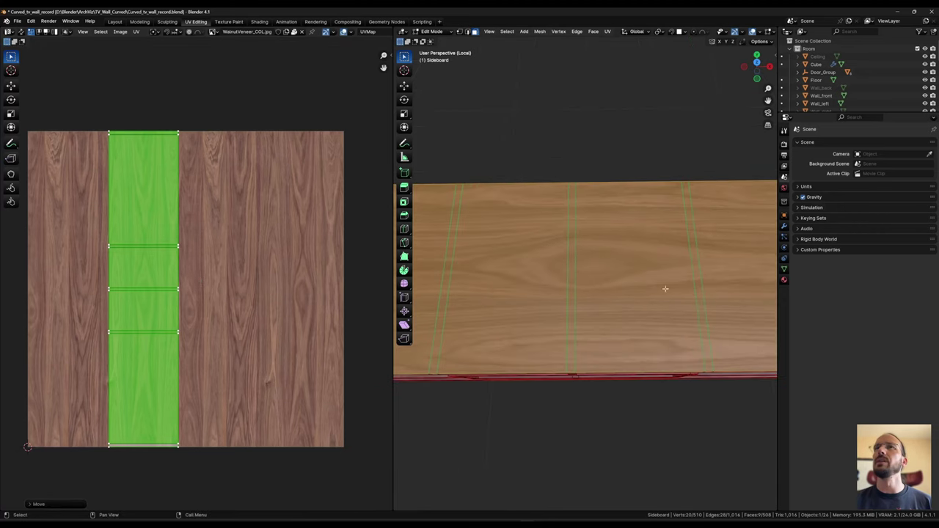
pyautogui.scroll(-2, 666, 289)
pyautogui.scroll(-2, 733, 280)
pyautogui.press('Tab')
pyautogui.moveTo(733, 281); pyautogui.dragTo(596, 265, button='middle')
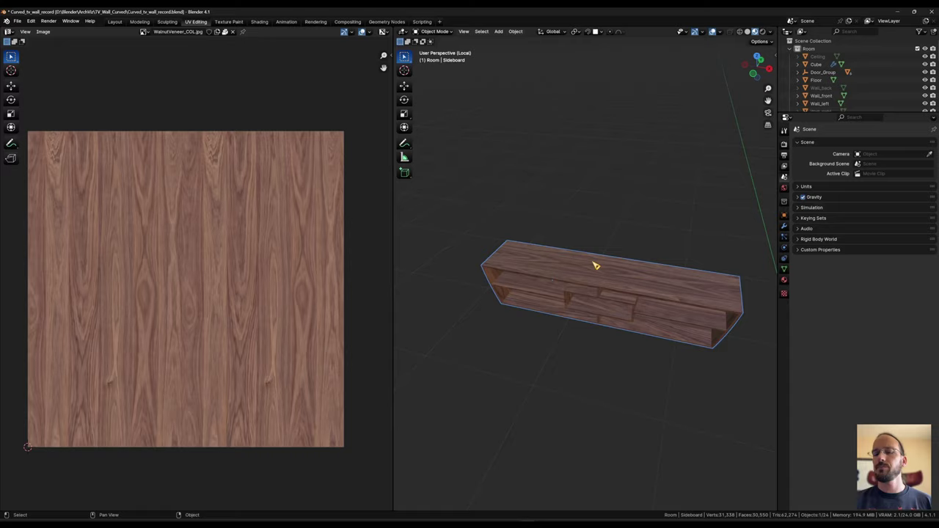
# Step: Switch to the Layout workspace and leave the sideboard's local view to show the full TV wall
pyautogui.click(116, 23)
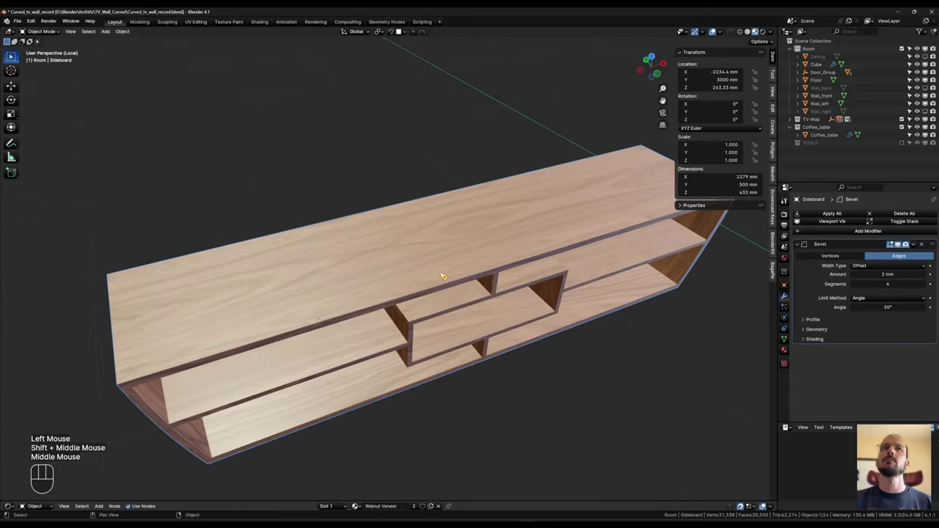
pyautogui.press('KP_Divide')
pyautogui.scroll(-1, 416, 270)
pyautogui.keyDown('shift'); pyautogui.moveTo(378, 277); pyautogui.dragTo(389, 325, button='middle'); pyautogui.keyUp('shift')
pyautogui.moveTo(389, 325); pyautogui.dragTo(383, 291, button='middle')
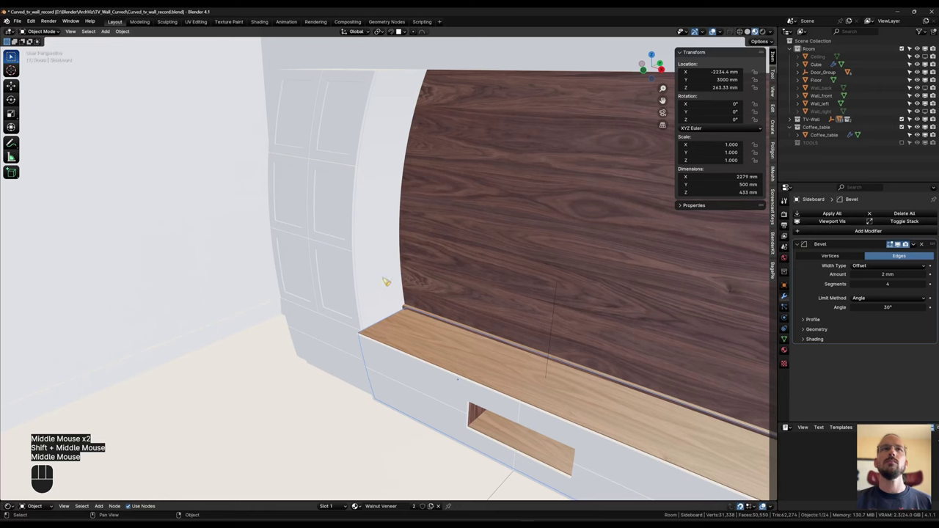
# Step: Link the back wall's material to the tall curved tower cabinet
pyautogui.click(387, 283)
pyautogui.keyDown('shift'); pyautogui.click(467, 248); pyautogui.keyUp('shift')
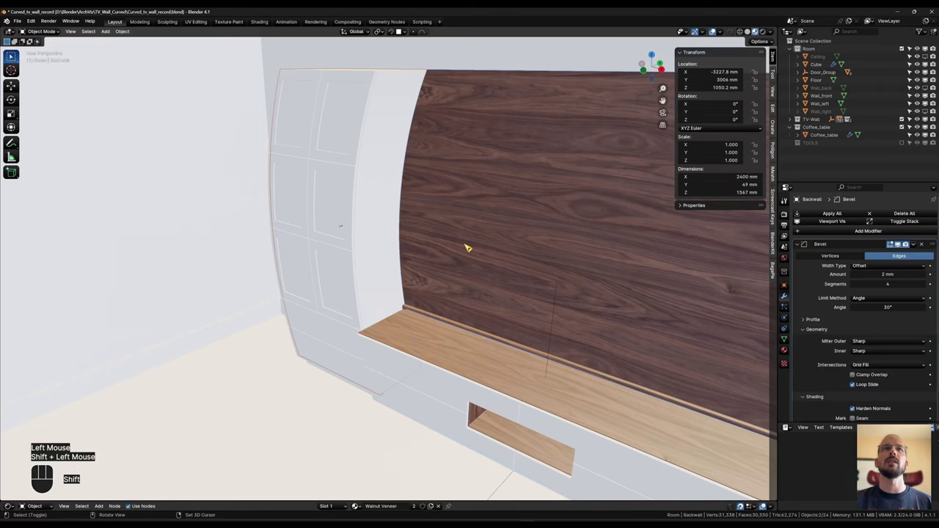
pyautogui.hotkey('ctrl', 'l')
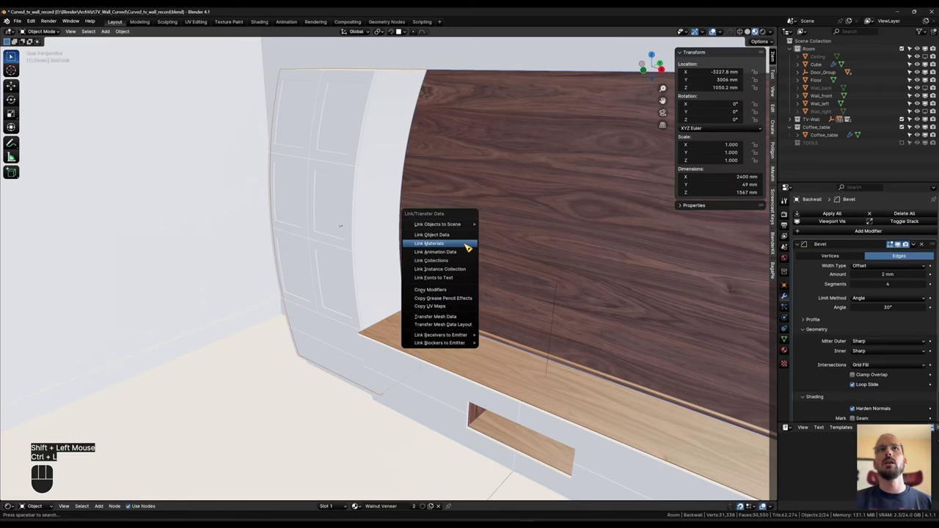
pyautogui.click(466, 248)
pyautogui.keyDown('shift'); pyautogui.moveTo(434, 252); pyautogui.dragTo(452, 258, button='middle'); pyautogui.keyUp('shift')
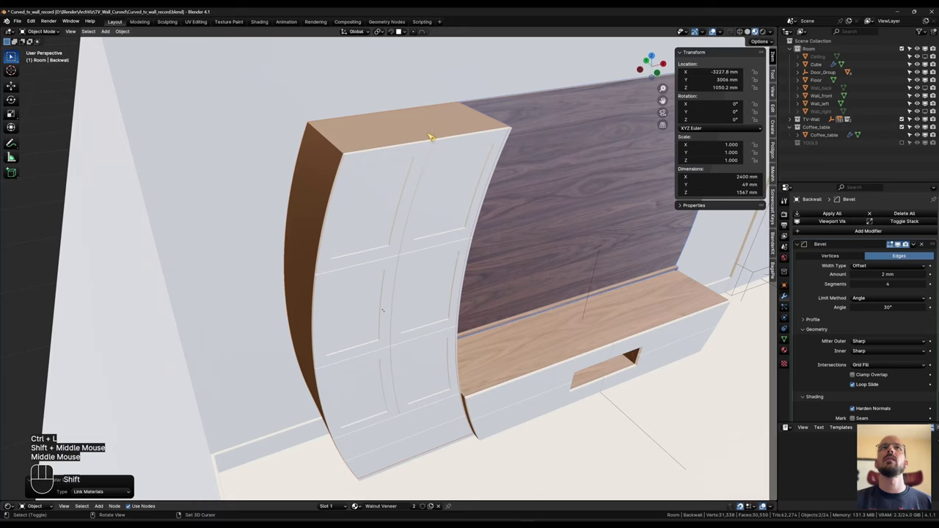
pyautogui.moveTo(430, 137)
pyautogui.keyDown('shift'); pyautogui.mouseDown(button='middle')
pyautogui.moveTo(398, 105)
pyautogui.moveTo(414, 182)
pyautogui.moveTo(433, 154)
pyautogui.mouseUp(button='middle'); pyautogui.keyUp('shift')
# Step: Isolate the tower in local view and open its mesh for editing
pyautogui.click(397, 105)
pyautogui.press('KP_Divide')
pyautogui.scroll(1, 433, 154)
pyautogui.keyDown('shift'); pyautogui.moveTo(433, 154); pyautogui.dragTo(336, 210, button='middle'); pyautogui.keyUp('shift')
pyautogui.press('Tab')
# Step: Select the three surplus edge loops running around the tower near its shelves and dissolve them
pyautogui.scroll(2, 335, 210)
pyautogui.keyDown('alt'); pyautogui.click(367, 279); pyautogui.keyUp('alt')
pyautogui.moveTo(367, 279); pyautogui.dragTo(384, 344, button='middle')
pyautogui.keyDown('alt'); pyautogui.keyDown('shift'); pyautogui.click(337, 253); pyautogui.keyUp('shift'); pyautogui.keyUp('alt')
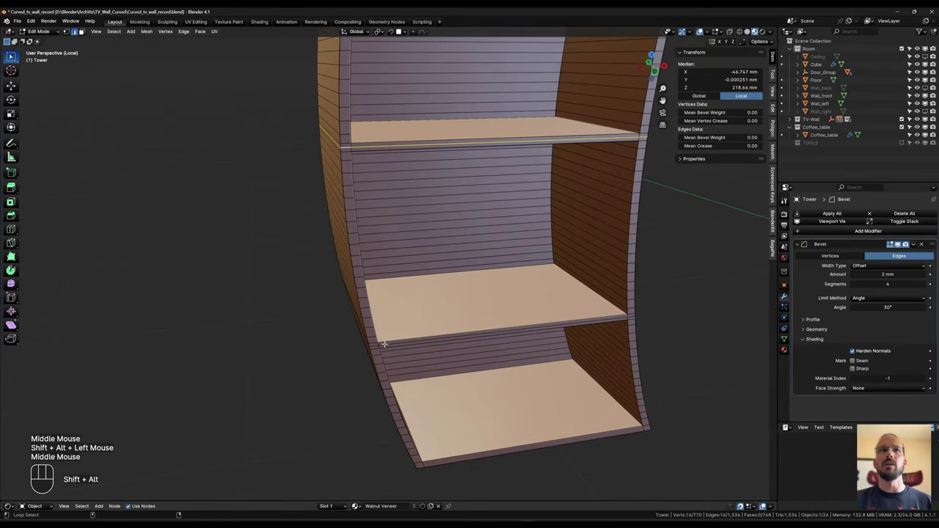
pyautogui.keyDown('alt'); pyautogui.keyDown('shift'); pyautogui.click(373, 345); pyautogui.keyUp('shift'); pyautogui.keyUp('alt')
pyautogui.scroll(-1, 430, 267)
pyautogui.hotkey('ctrl', 'x')
pyautogui.scroll(-1, 451, 258)
pyautogui.keyDown('shift'); pyautogui.moveTo(450, 258); pyautogui.dragTo(492, 291, button='middle'); pyautogui.keyUp('shift')
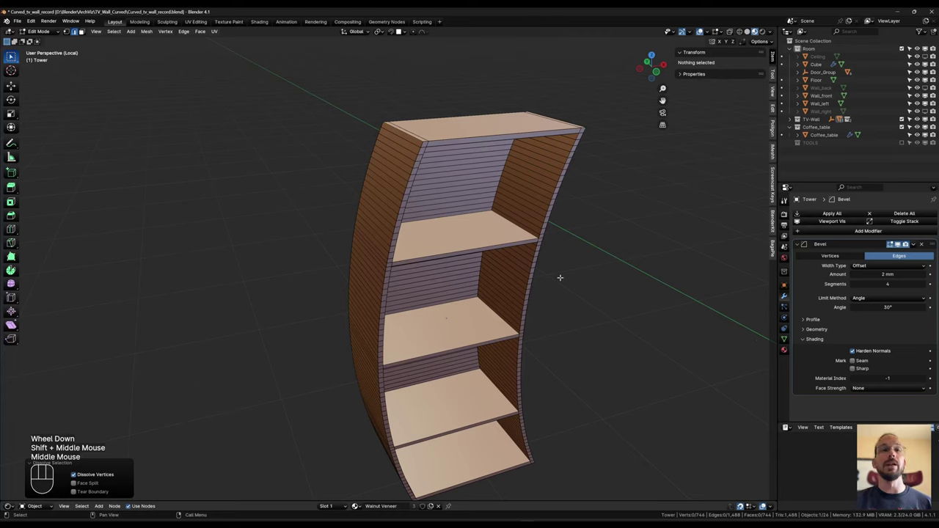
# Step: Select all sharp edges of the tower with a sharpness of 30°
pyautogui.click(630, 251)
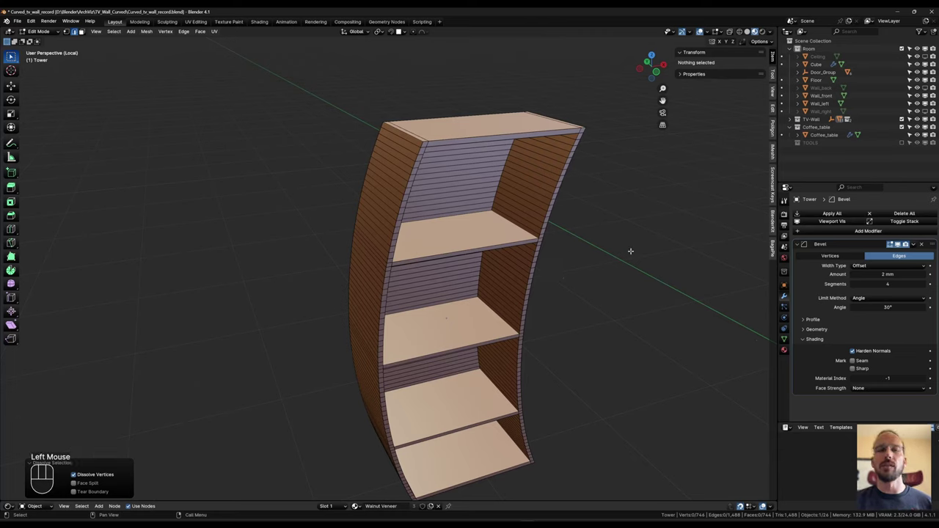
pyautogui.click(117, 34)
pyautogui.click(161, 110)
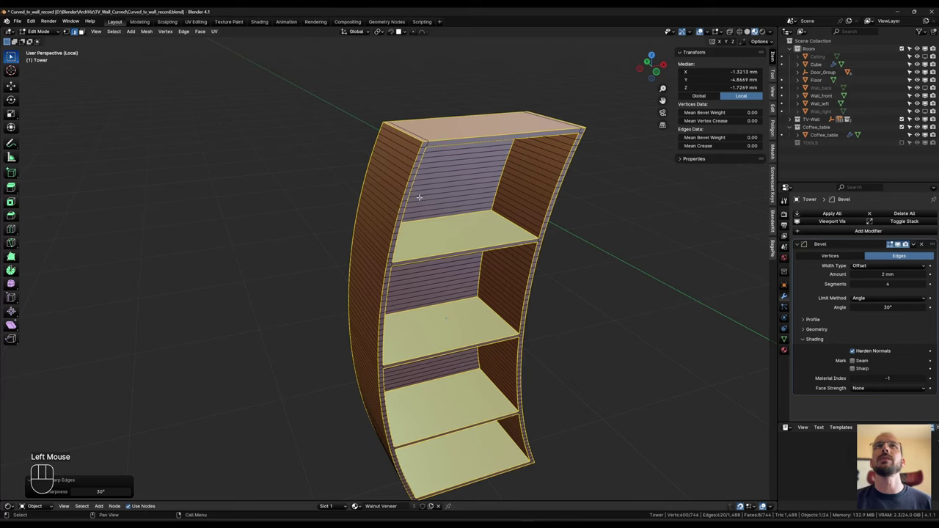
# Step: Add the short edges at both front corners of the tower's top panel to the edge selection
pyautogui.scroll(2, 419, 198)
pyautogui.keyDown('shift'); pyautogui.moveTo(459, 189); pyautogui.dragTo(489, 160, button='middle'); pyautogui.keyUp('shift')
pyautogui.moveTo(405, 220); pyautogui.dragTo(404, 269, button='middle')
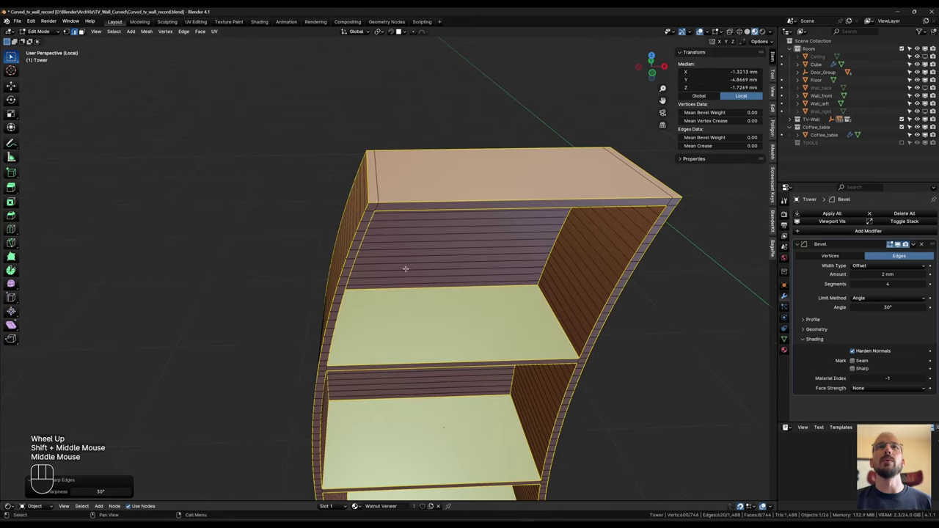
pyautogui.scroll(2, 380, 187)
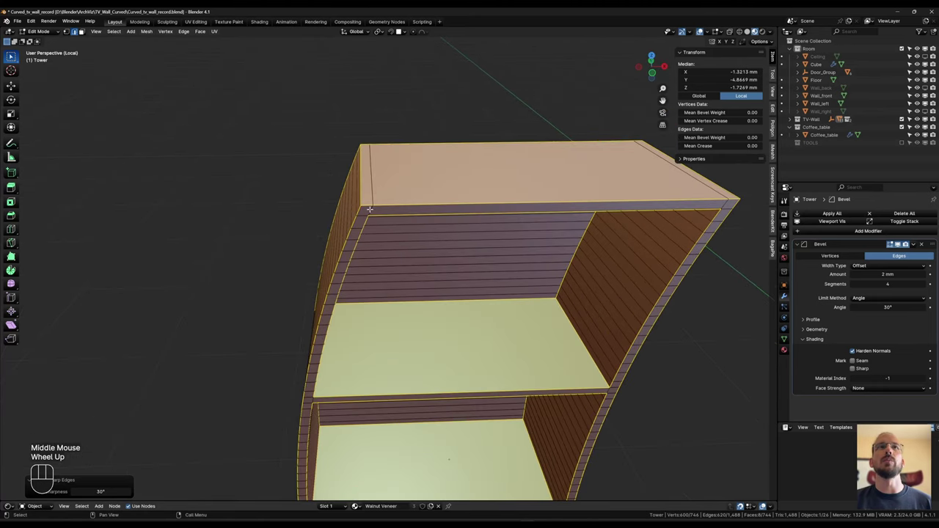
pyautogui.keyDown('shift'); pyautogui.click(368, 193); pyautogui.keyUp('shift')
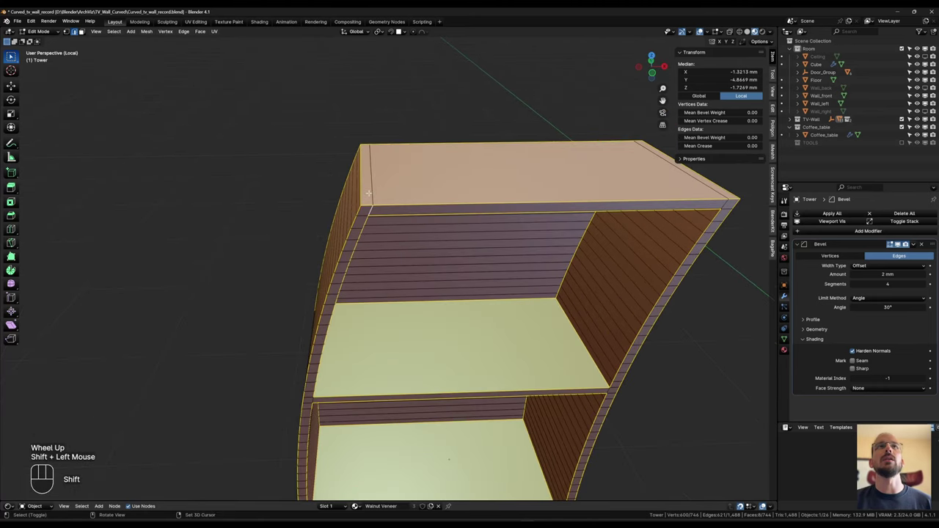
pyautogui.keyDown('shift'); pyautogui.click(721, 195); pyautogui.keyUp('shift')
# Step: Add the short vertical edges at both front ends of each shelf and of the bottom panel to the selection
pyautogui.moveTo(719, 204); pyautogui.dragTo(582, 144, button='middle')
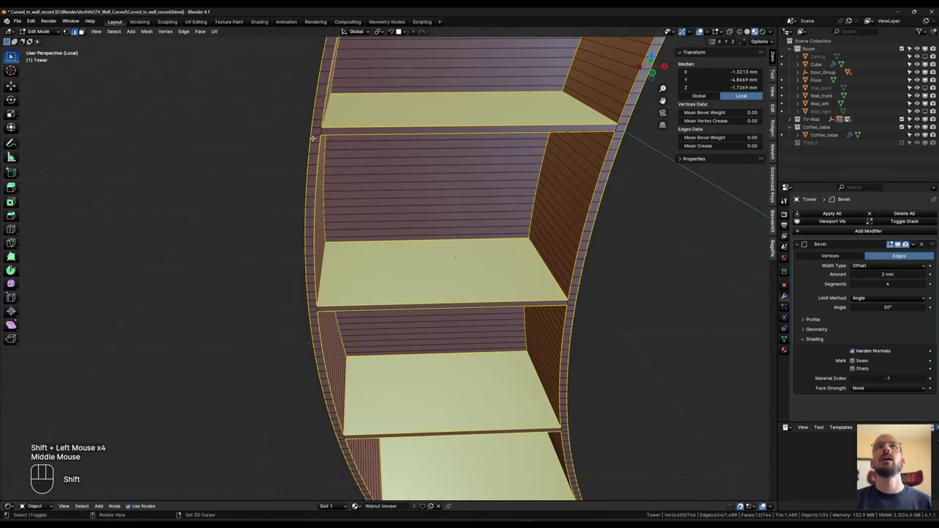
pyautogui.keyDown('shift'); pyautogui.click(582, 144); pyautogui.keyUp('shift')
pyautogui.keyDown('shift'); pyautogui.click(616, 129); pyautogui.keyUp('shift')
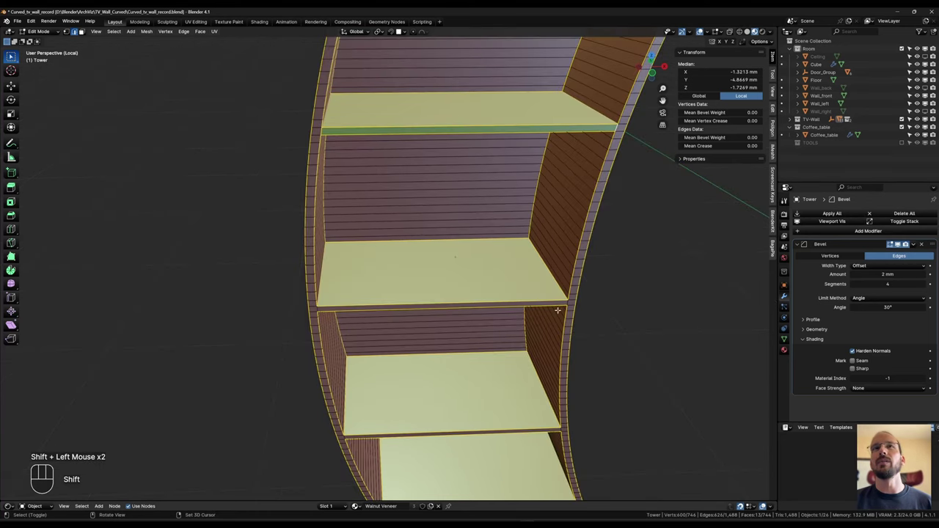
pyautogui.keyDown('shift'); pyautogui.click(319, 310); pyautogui.keyUp('shift')
pyautogui.moveTo(345, 293); pyautogui.dragTo(415, 115, button='middle')
pyautogui.scroll(1, 416, 125)
pyautogui.keyDown('shift'); pyautogui.click(339, 140); pyautogui.keyUp('shift')
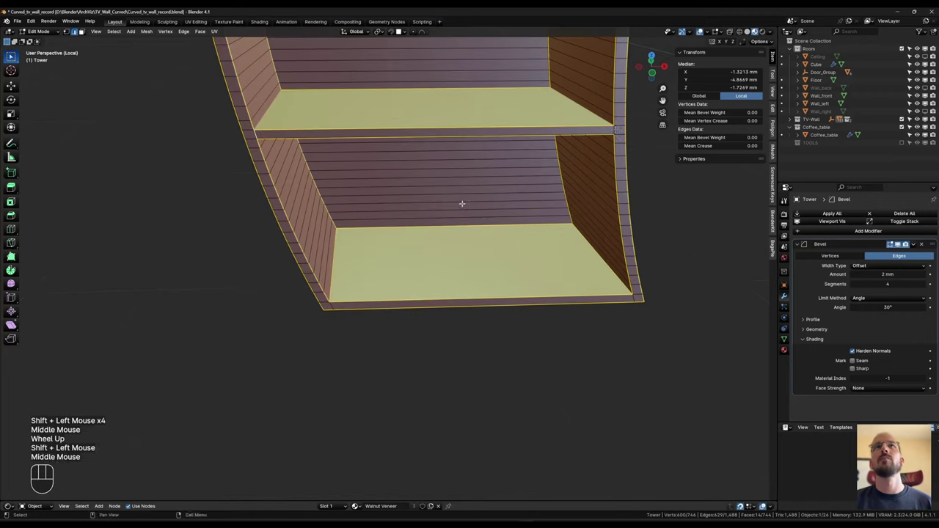
pyautogui.keyDown('shift'); pyautogui.click(619, 133); pyautogui.keyUp('shift')
pyautogui.keyDown('shift'); pyautogui.click(637, 299); pyautogui.keyUp('shift')
pyautogui.keyDown('shift'); pyautogui.click(334, 307); pyautogui.keyUp('shift')
# Step: Add the short corner edges on the tower's underside to the selection and mark all selected edges as seams
pyautogui.keyDown('shift'); pyautogui.moveTo(334, 307); pyautogui.dragTo(258, 287, button='middle'); pyautogui.keyUp('shift')
pyautogui.keyDown('shift'); pyautogui.click(258, 287); pyautogui.keyUp('shift')
pyautogui.scroll(-1, 474, 306)
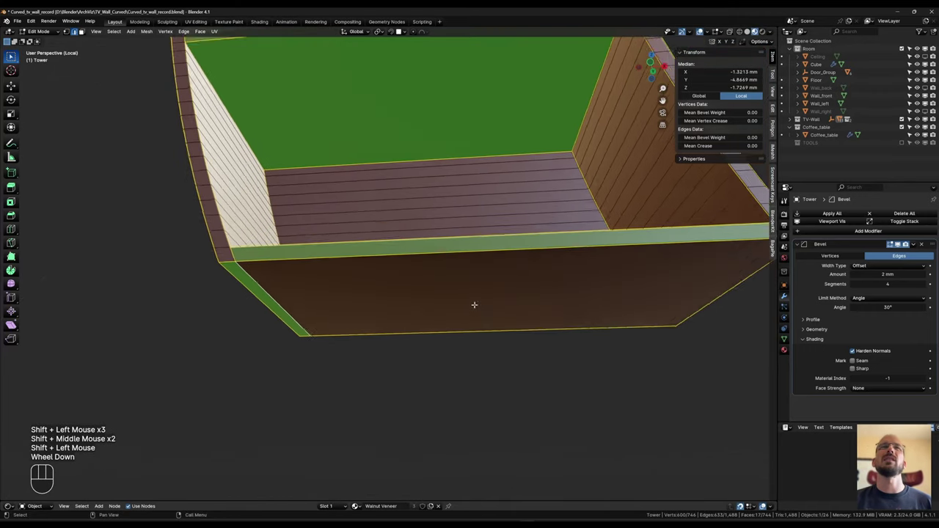
pyautogui.moveTo(474, 306); pyautogui.dragTo(692, 206, button='middle')
pyautogui.scroll(-1, 670, 182)
pyautogui.keyDown('shift'); pyautogui.click(661, 176); pyautogui.keyUp('shift')
pyautogui.scroll(-1, 392, 279)
pyautogui.moveTo(660, 176); pyautogui.dragTo(462, 248, button='middle')
pyautogui.rightClick(462, 248)
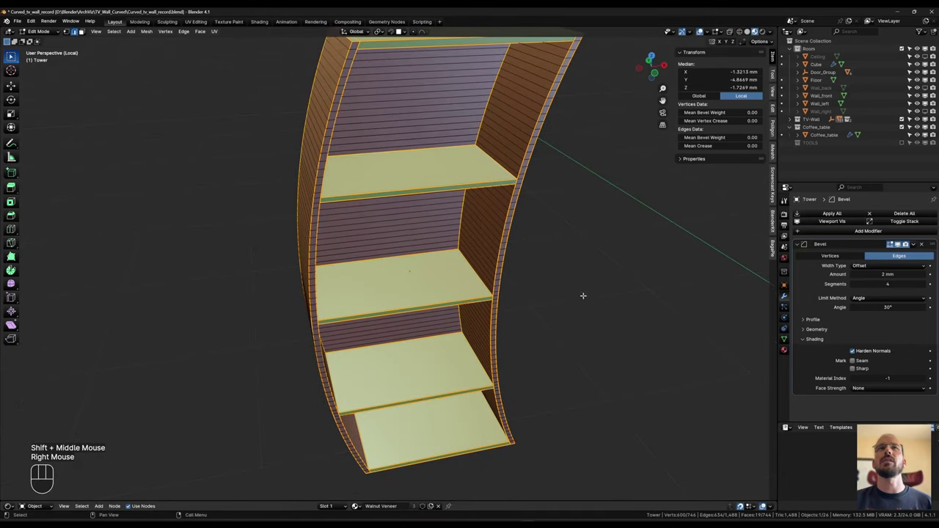
# Step: Select all of the tower's faces and unwrap them along the seams
pyautogui.press('Tab')
pyautogui.press('Tab')
pyautogui.press('a')
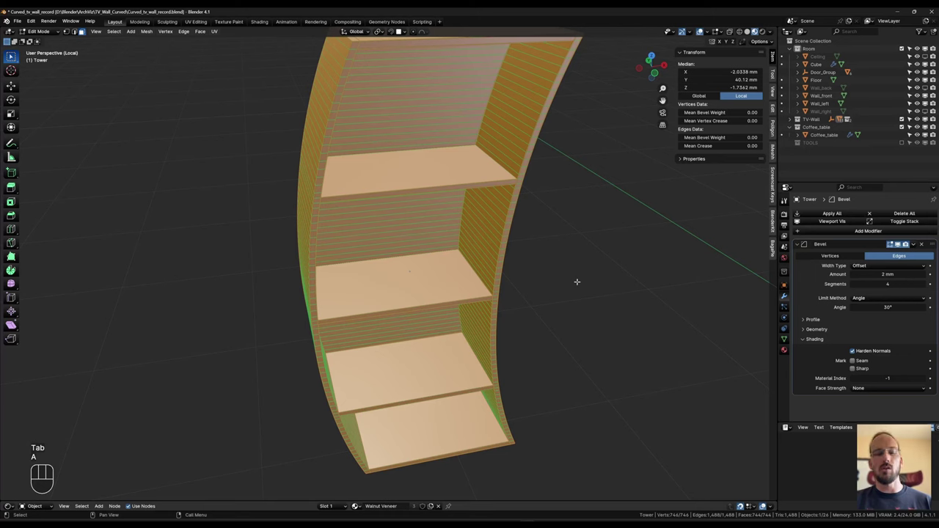
pyautogui.press('u')
pyautogui.click(578, 280)
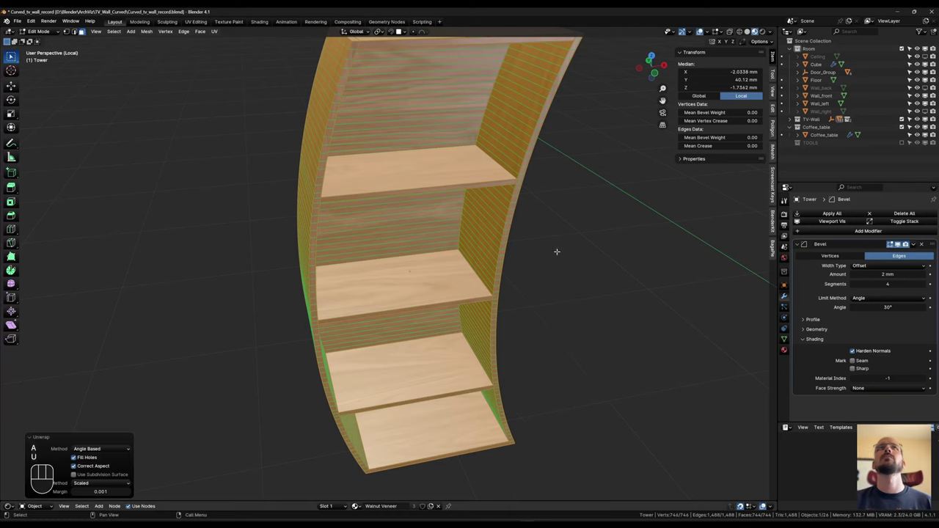
pyautogui.press('Tab')
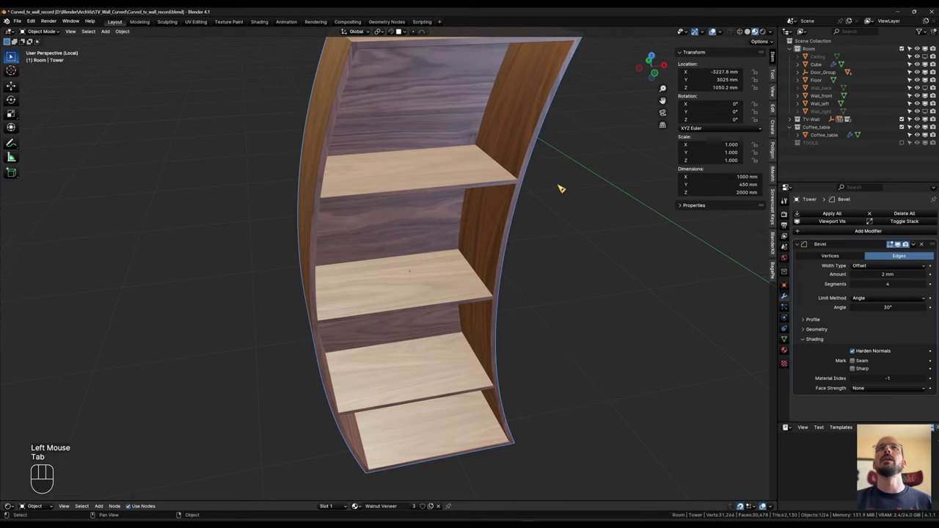
# Step: Switch to the UV Editing workspace, isolate the tower in local view and open its mesh with nothing selected
pyautogui.click(196, 23)
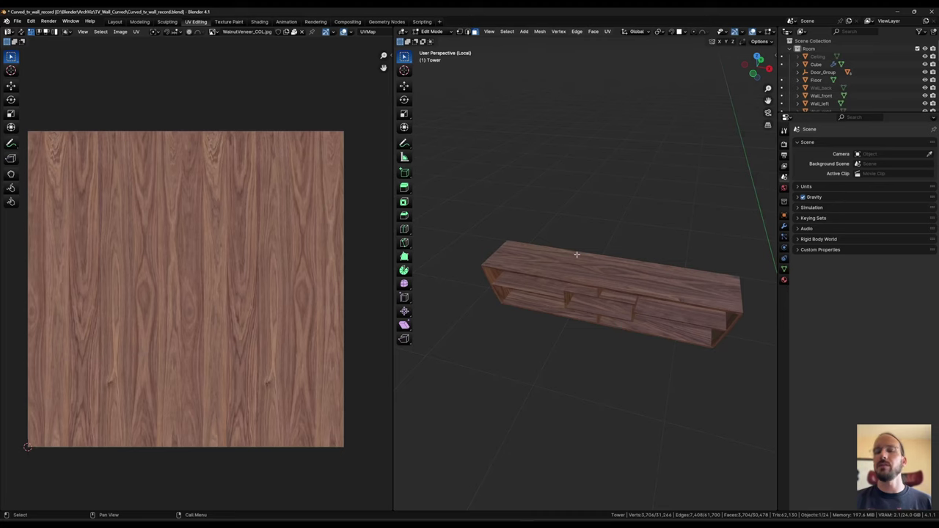
pyautogui.press('KP_Divide')
pyautogui.moveTo(577, 254); pyautogui.dragTo(611, 266, button='middle')
pyautogui.press('Tab')
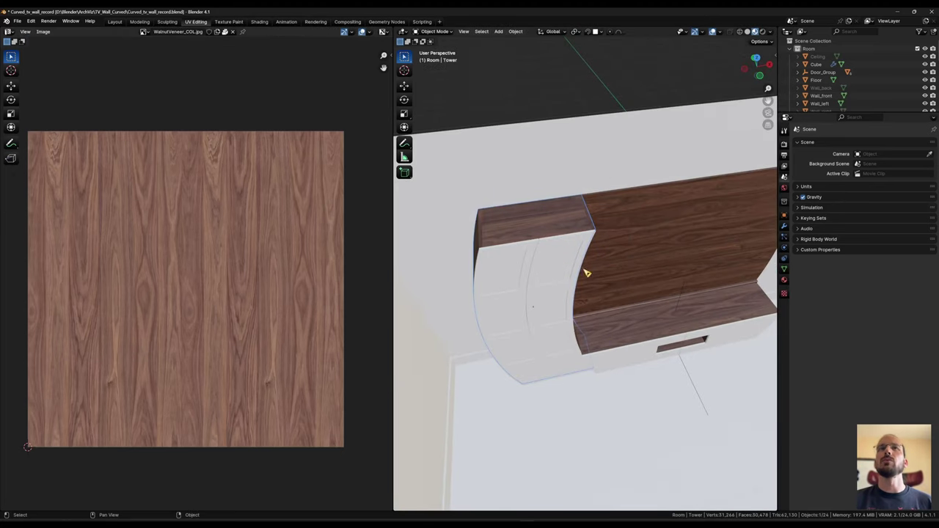
pyautogui.press('KP_Divide')
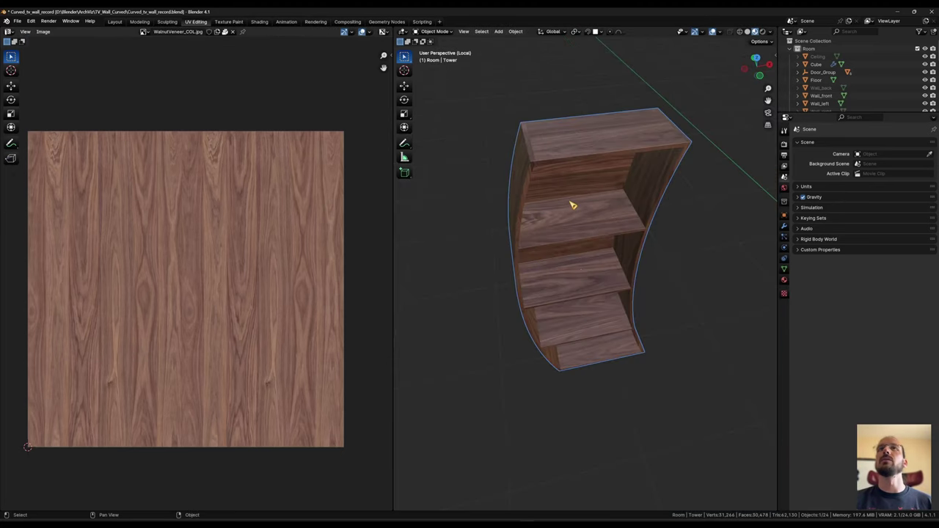
pyautogui.press('Tab')
pyautogui.click(626, 203)
# Step: Select one face of the tower's inner back panel and extend the selection to all similar back panel faces
pyautogui.moveTo(634, 262); pyautogui.dragTo(586, 164, button='middle')
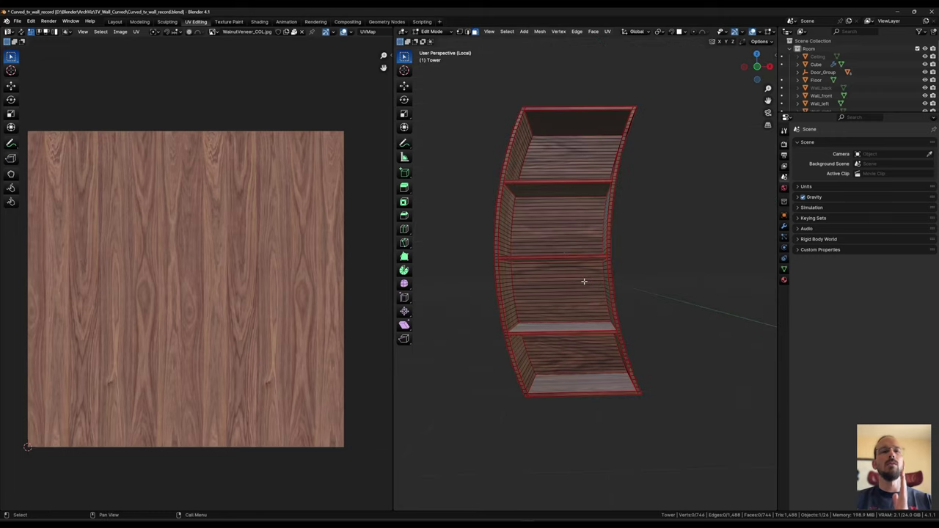
pyautogui.moveTo(579, 252); pyautogui.dragTo(584, 232, button='middle')
pyautogui.keyDown('alt'); pyautogui.click(569, 219); pyautogui.keyUp('alt')
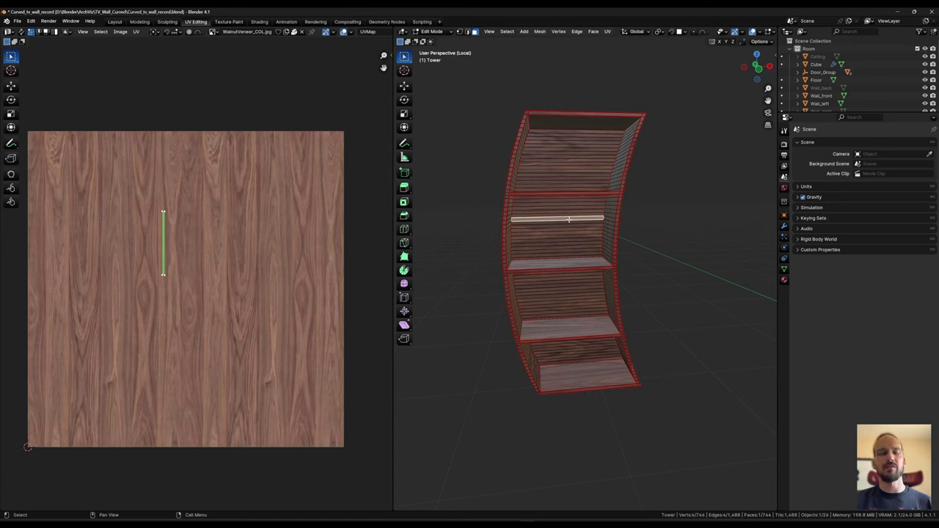
pyautogui.hotkey('shift', 'g')
pyautogui.click(569, 221)
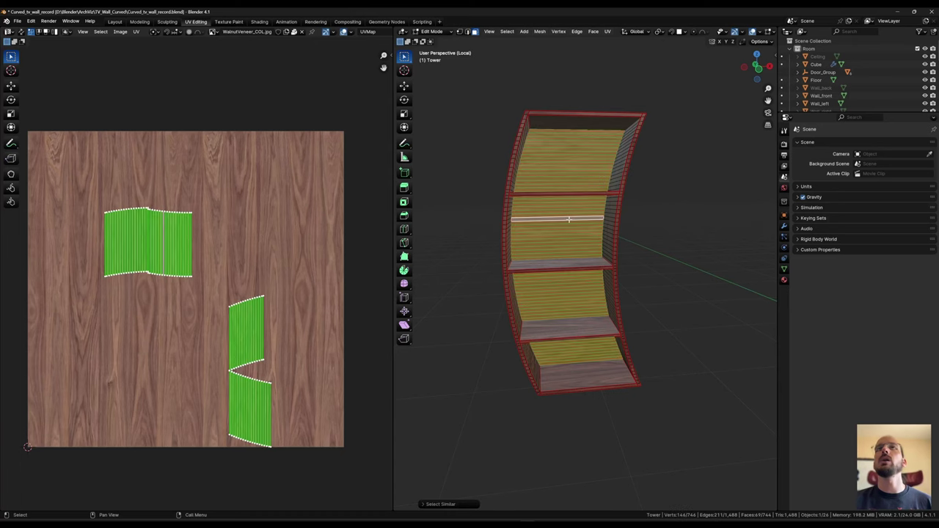
# Step: Rotate the selected back panel UV islands by 90°
pyautogui.write('r')
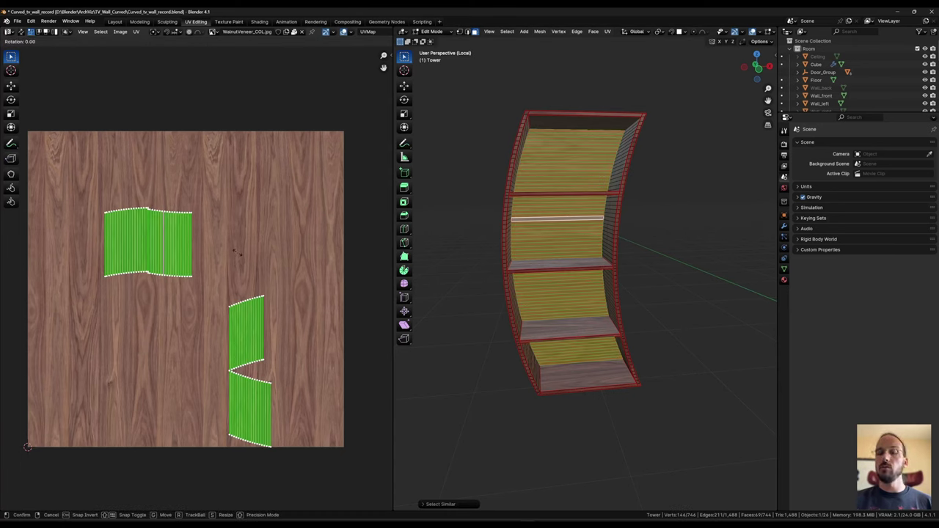
pyautogui.write('90')
pyautogui.press('Return')
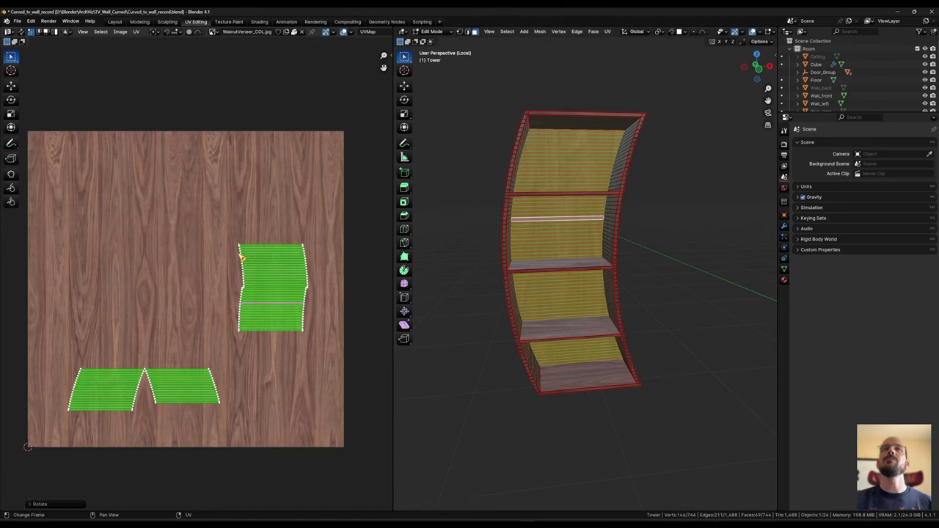
# Step: Unwrap the back panel faces separately, rotate their UVs by 90° and return to Object Mode
pyautogui.press('u')
pyautogui.click(555, 204)
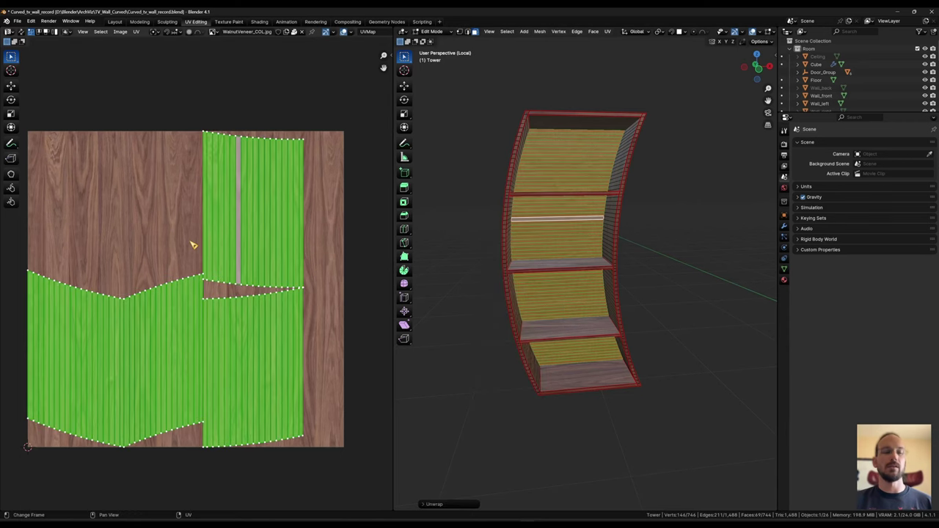
pyautogui.write('r90')
pyautogui.press('Return')
pyautogui.press('Tab')
pyautogui.click(618, 146)
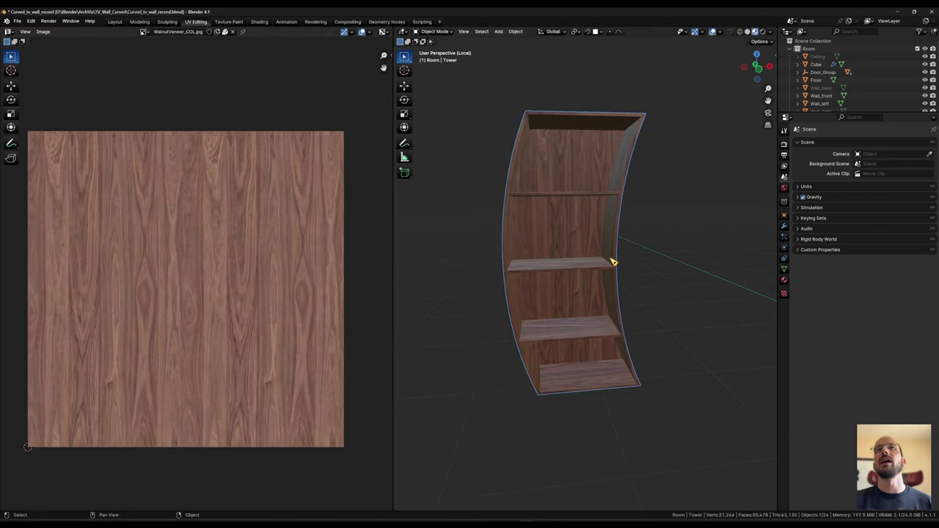
# Step: Select the inner side faces on both sides of the tower's lowest compartment and rotate their UVs by 90°
pyautogui.scroll(4, 561, 276)
pyautogui.keyDown('shift'); pyautogui.moveTo(579, 345); pyautogui.dragTo(499, 243, button='middle'); pyautogui.keyUp('shift')
pyautogui.scroll(4, 604, 281)
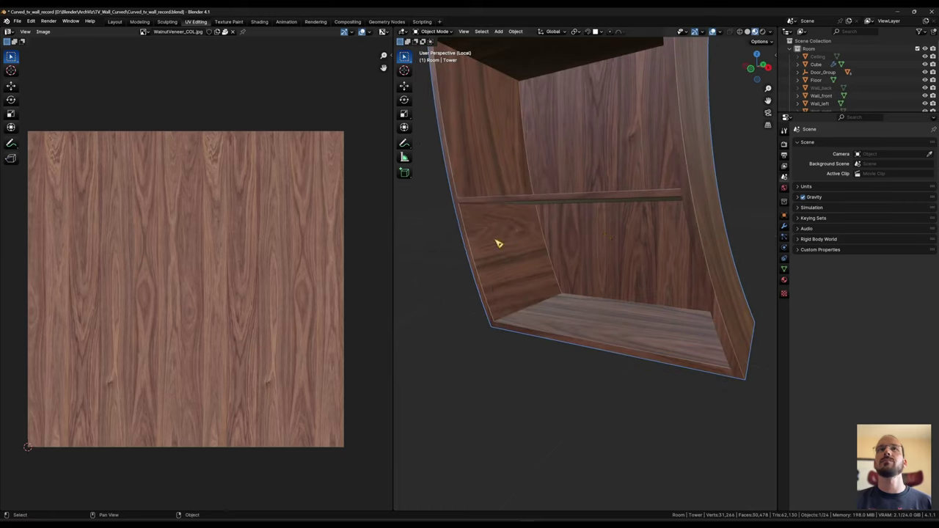
pyautogui.press('Tab')
pyautogui.click(504, 207)
pyautogui.keyDown('ctrl'); pyautogui.click(527, 306); pyautogui.keyUp('ctrl')
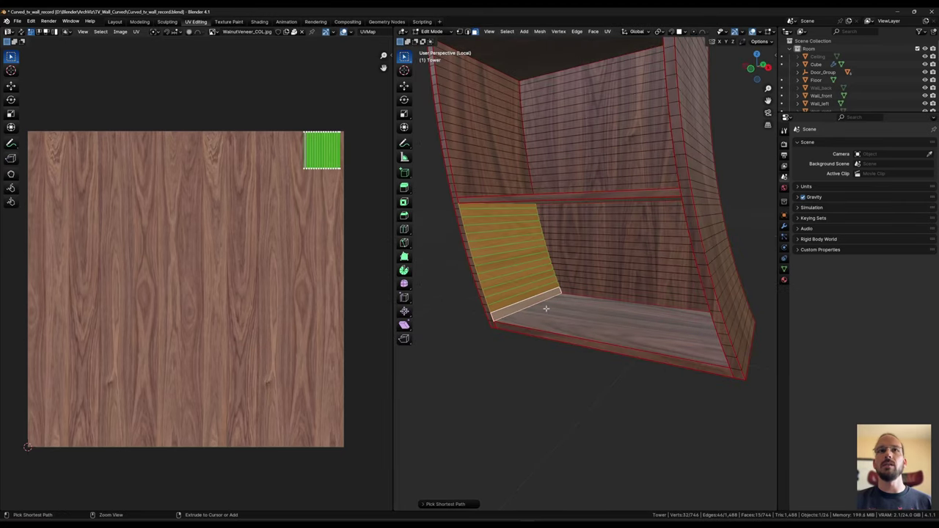
pyautogui.moveTo(547, 308); pyautogui.dragTo(629, 281, button='middle')
pyautogui.keyDown('shift'); pyautogui.click(693, 206); pyautogui.keyUp('shift')
pyautogui.keyDown('ctrl'); pyautogui.click(724, 306); pyautogui.keyUp('ctrl')
pyautogui.moveTo(719, 308); pyautogui.dragTo(682, 314, button='middle')
pyautogui.write('r')
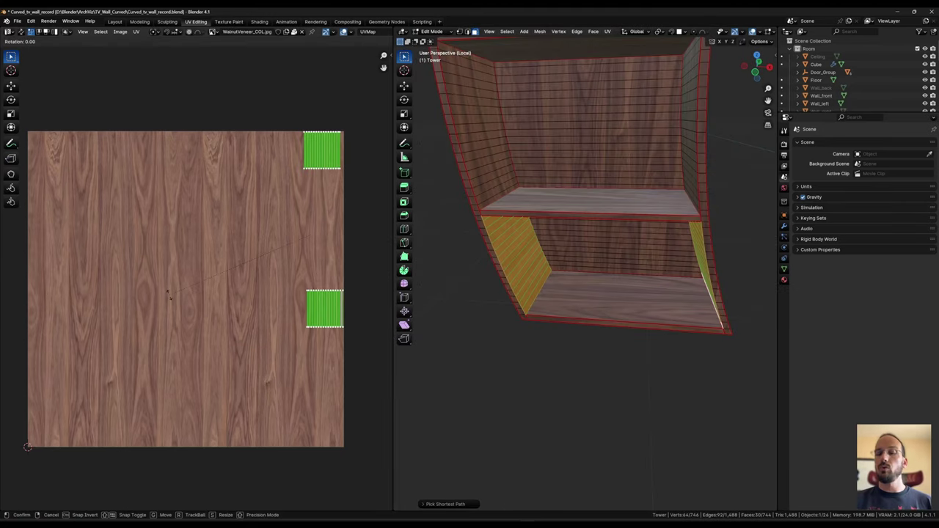
pyautogui.write('90')
pyautogui.press('Return')
# Step: Select the full-height outer faces on both sides of the tower and unwrap them on their own
pyautogui.moveTo(632, 301)
pyautogui.mouseDown(button='middle')
pyautogui.moveTo(677, 298)
pyautogui.moveTo(602, 331)
pyautogui.moveTo(713, 311)
pyautogui.moveTo(630, 309)
pyautogui.moveTo(654, 310)
pyautogui.moveTo(648, 296)
pyautogui.mouseUp(button='middle')
pyautogui.scroll(1, 654, 310)
pyautogui.keyDown('shift'); pyautogui.moveTo(646, 190); pyautogui.dragTo(609, 281, button='middle'); pyautogui.keyUp('shift')
pyautogui.click(616, 109)
pyautogui.scroll(-2, 637, 301)
pyautogui.moveTo(616, 109); pyautogui.dragTo(707, 226, button='middle')
pyautogui.keyDown('ctrl'); pyautogui.click(615, 322); pyautogui.keyUp('ctrl')
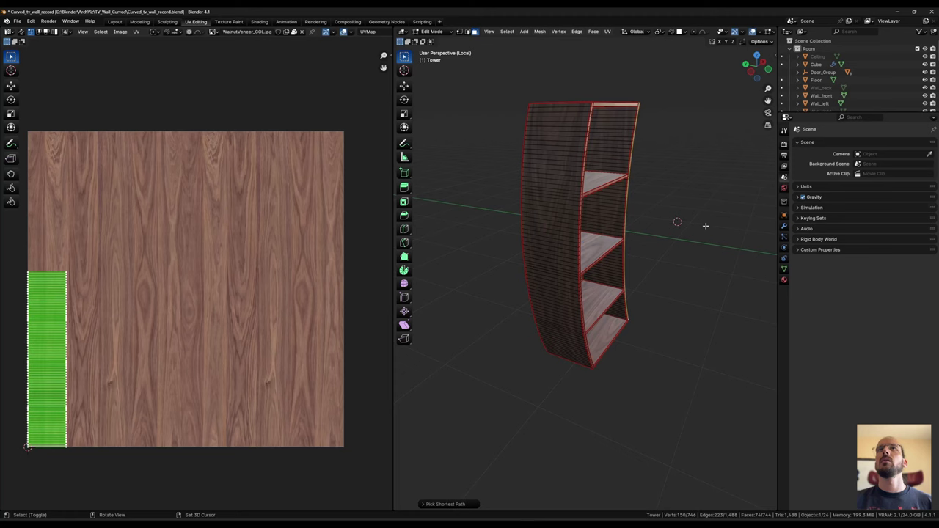
pyautogui.keyDown('ctrl'); pyautogui.click(582, 108); pyautogui.keyUp('ctrl')
pyautogui.moveTo(582, 107); pyautogui.dragTo(578, 299, button='middle')
pyautogui.keyDown('ctrl'); pyautogui.click(573, 348); pyautogui.keyUp('ctrl')
pyautogui.press('u')
pyautogui.click(592, 277)
# Step: Select all faces of one outer side of the tower and move its UV island sideways onto another part of the veneer
pyautogui.click(514, 124)
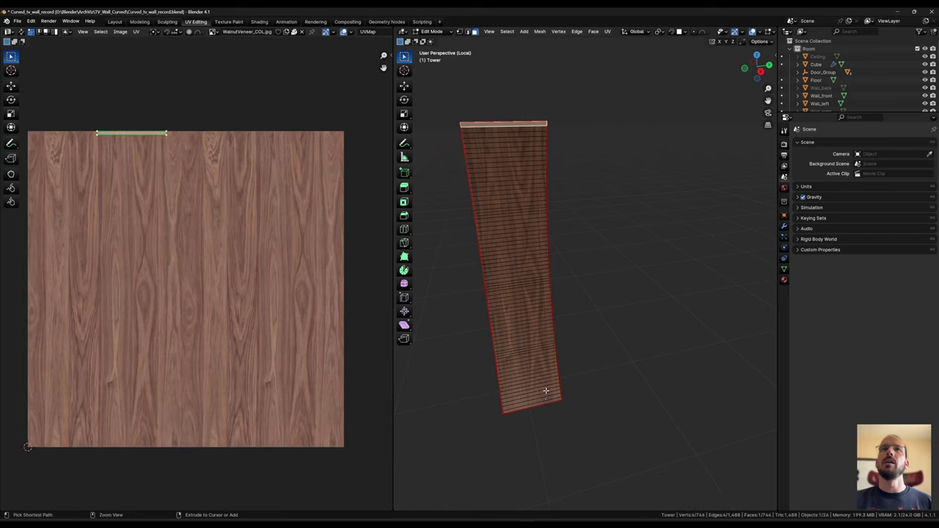
pyautogui.keyDown('ctrl'); pyautogui.click(544, 402); pyautogui.keyUp('ctrl')
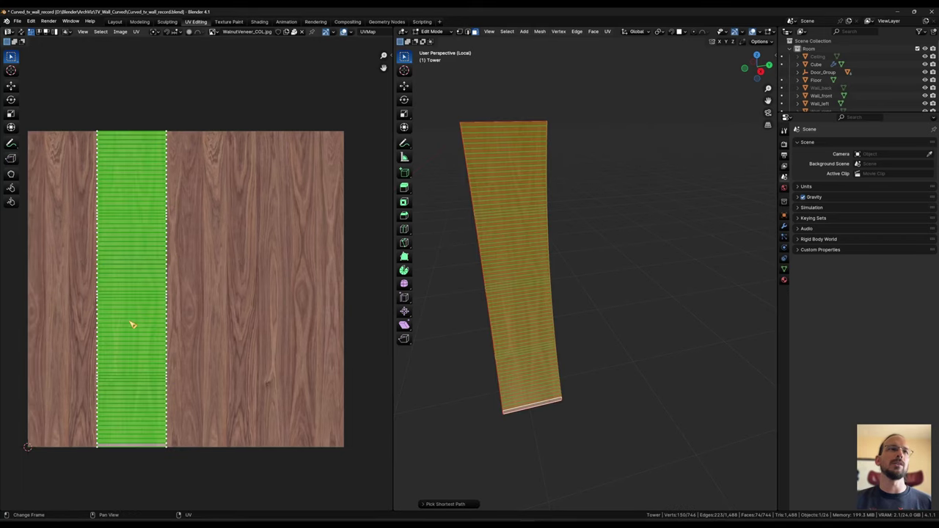
pyautogui.moveTo(212, 276); pyautogui.dragTo(238, 272, button='middle')
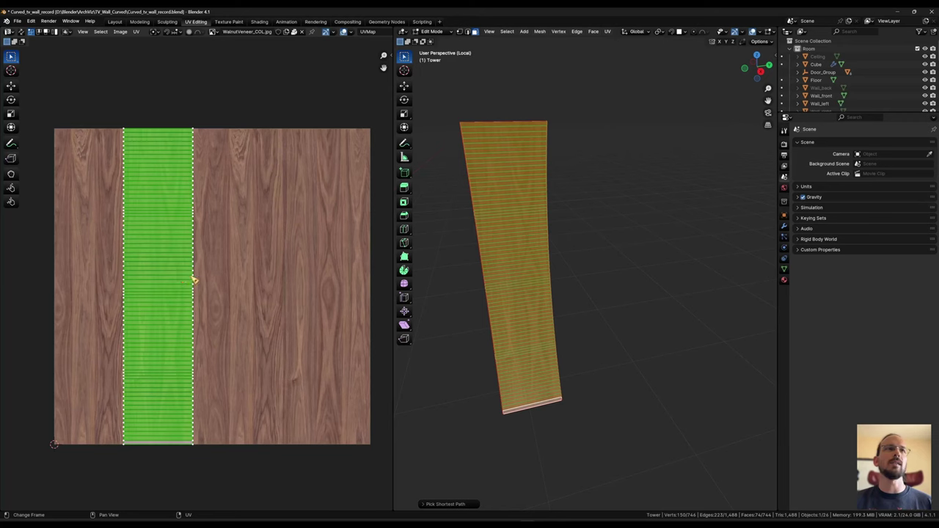
pyautogui.press('g')
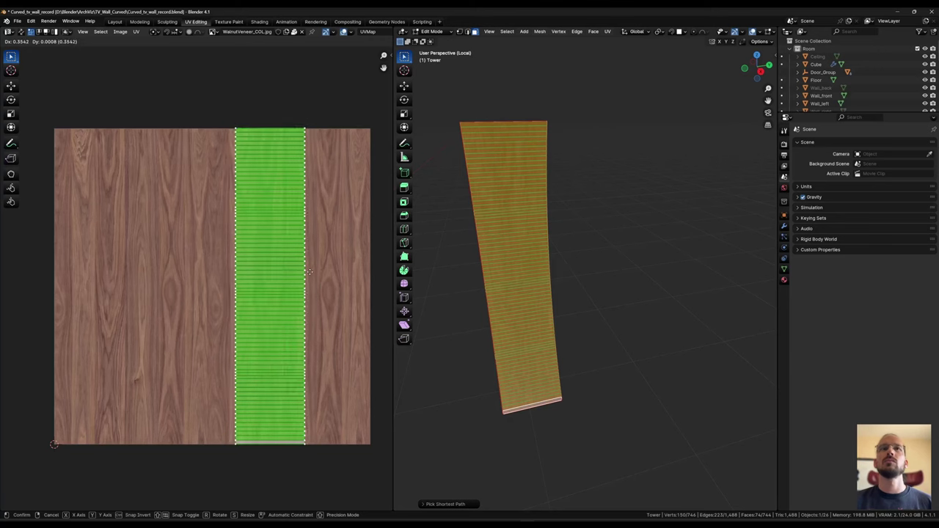
pyautogui.click(298, 273)
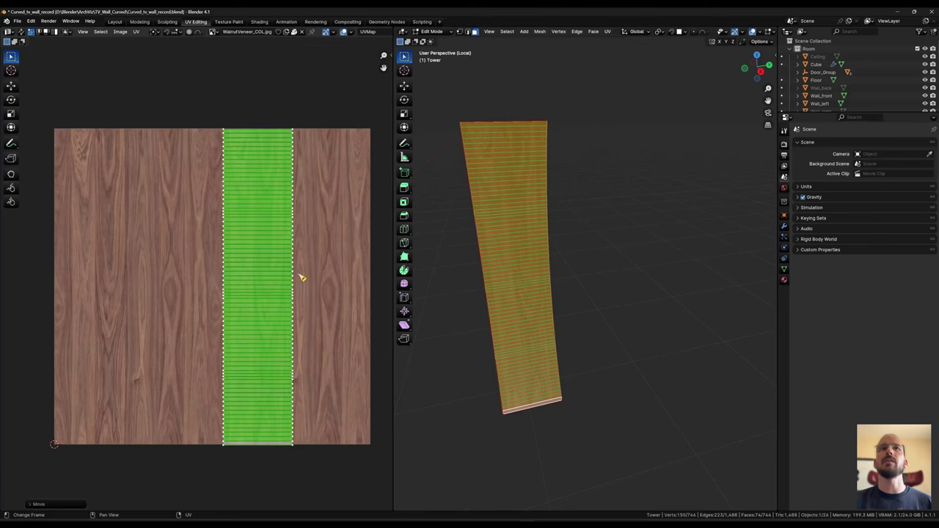
# Step: Leave mesh editing, return to the Layout workspace and exit local view to bring back the whole room
pyautogui.press('Tab')
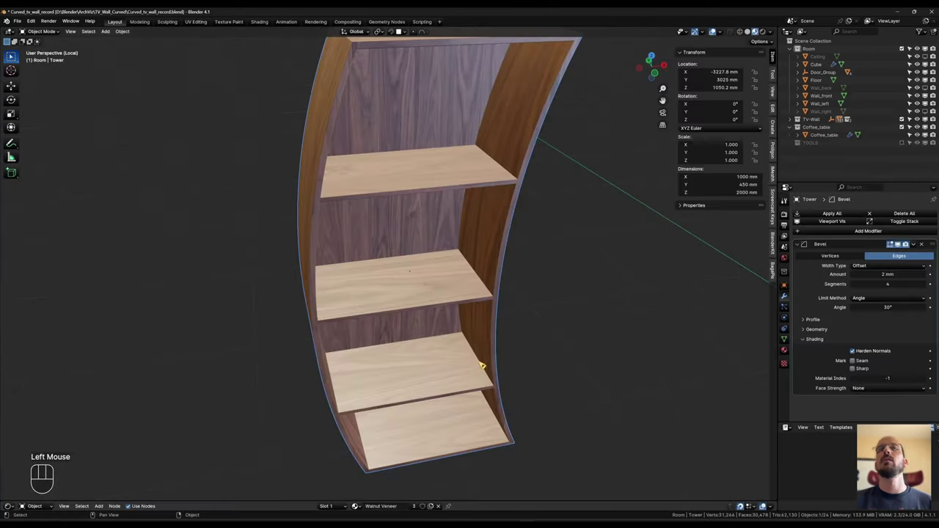
pyautogui.press('KP_Divide')
pyautogui.keyDown('shift'); pyautogui.moveTo(482, 366); pyautogui.dragTo(438, 335, button='middle'); pyautogui.keyUp('shift')
pyautogui.scroll(2, 438, 336)
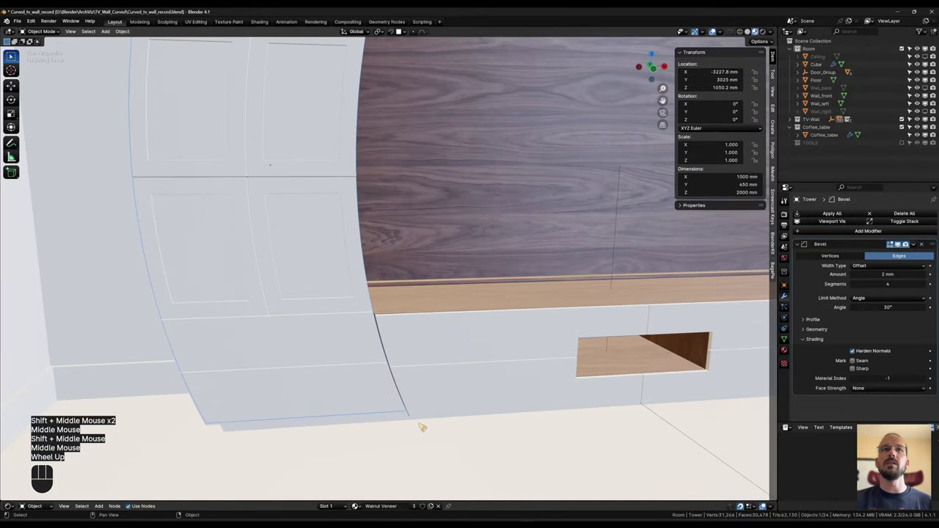
# Step: Link the back wall's Walnut Veneer material to the base plinth under the furniture
pyautogui.click(389, 415)
pyautogui.click(392, 424)
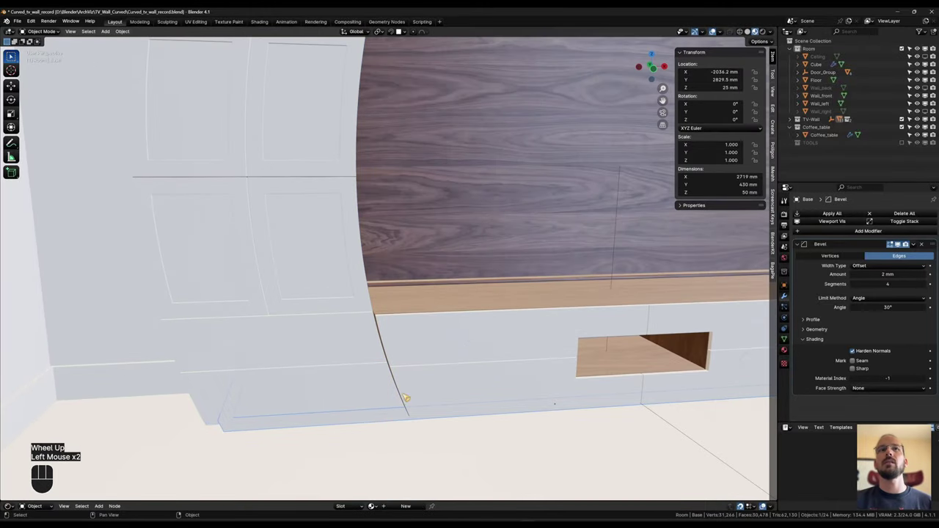
pyautogui.keyDown('shift'); pyautogui.click(466, 215); pyautogui.keyUp('shift')
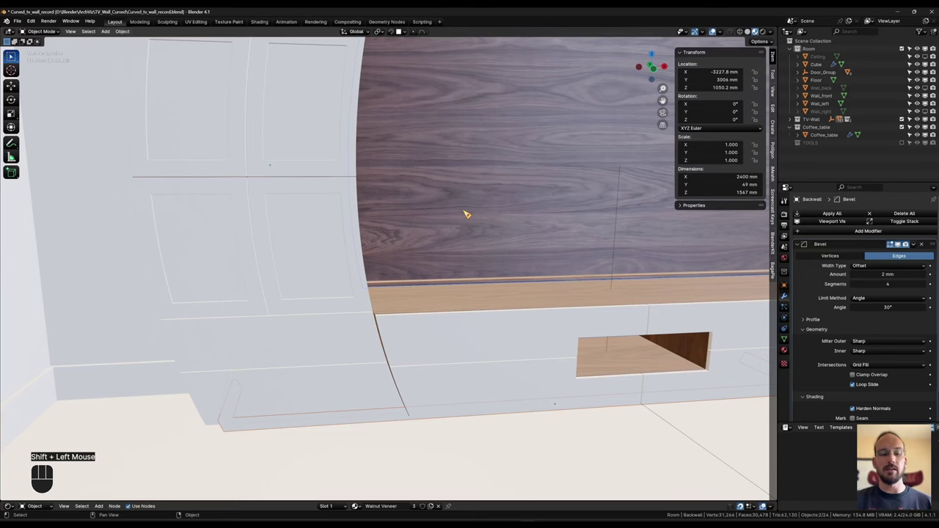
pyautogui.hotkey('ctrl', 'l')
pyautogui.click(467, 214)
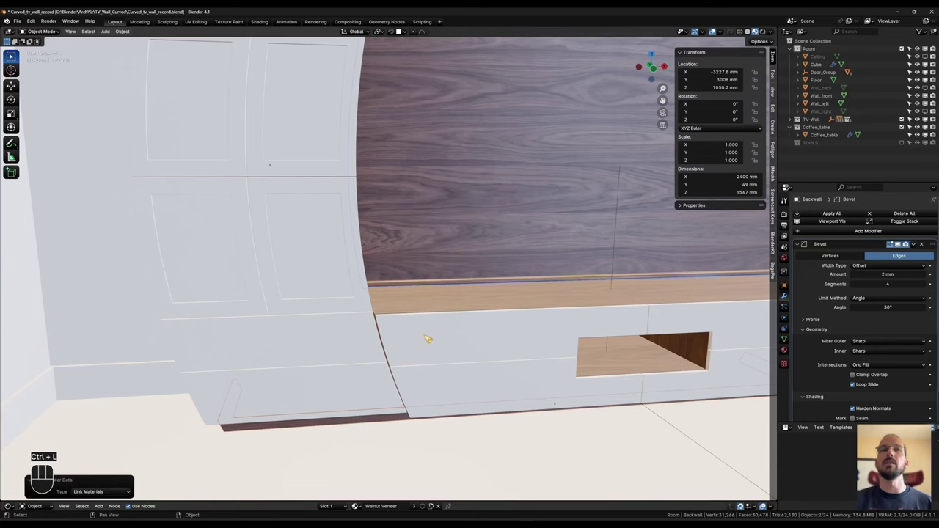
# Step: Isolate the base plinth with the back wall in local view and select the plinth's sharp edges in mesh editing
pyautogui.press('KP_Divide')
pyautogui.keyDown('shift'); pyautogui.moveTo(428, 339); pyautogui.dragTo(367, 308, button='middle'); pyautogui.keyUp('shift')
pyautogui.scroll(2, 331, 286)
pyautogui.click(264, 266)
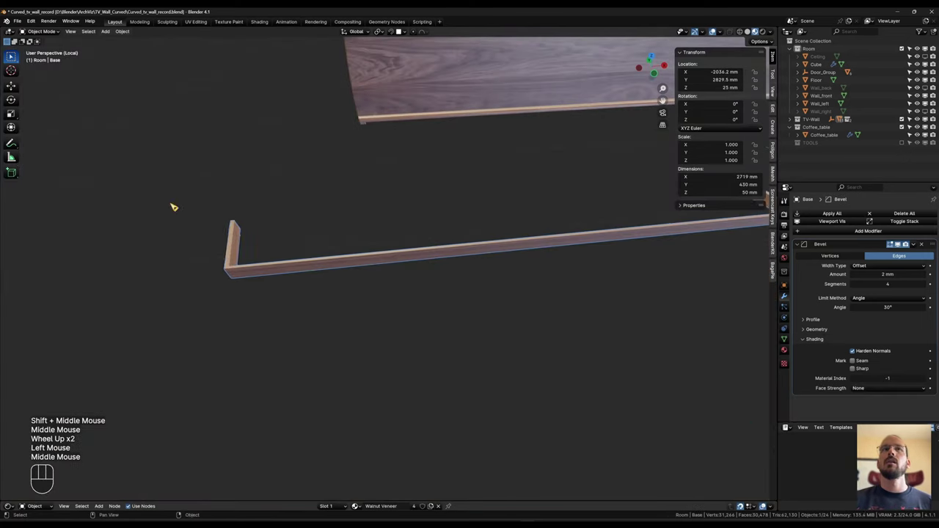
pyautogui.press('Tab')
pyautogui.moveTo(174, 208); pyautogui.dragTo(248, 168, button='middle')
pyautogui.click(114, 31)
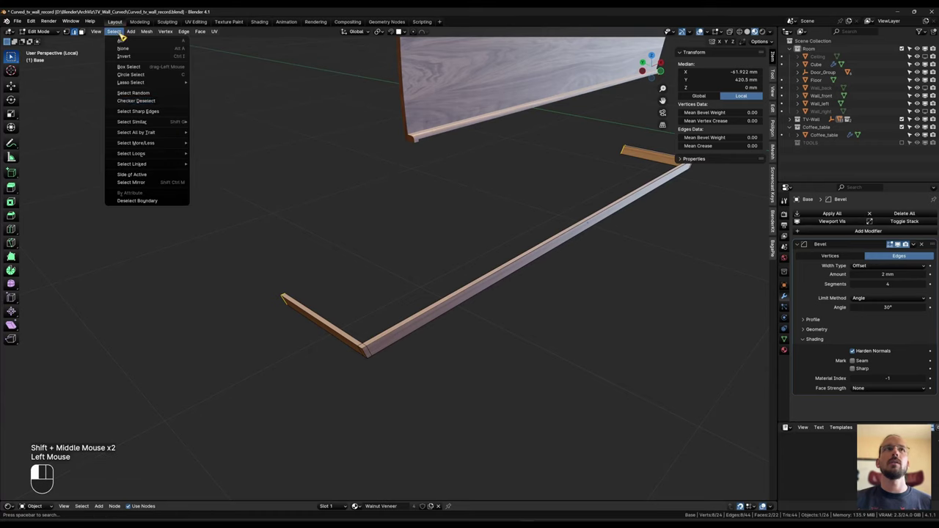
pyautogui.click(169, 112)
# Step: Add the unselected corner edges where the plinth's front board meets one side return to the edge selection
pyautogui.scroll(1, 354, 335)
pyautogui.keyDown('shift'); pyautogui.click(370, 367); pyautogui.keyUp('shift')
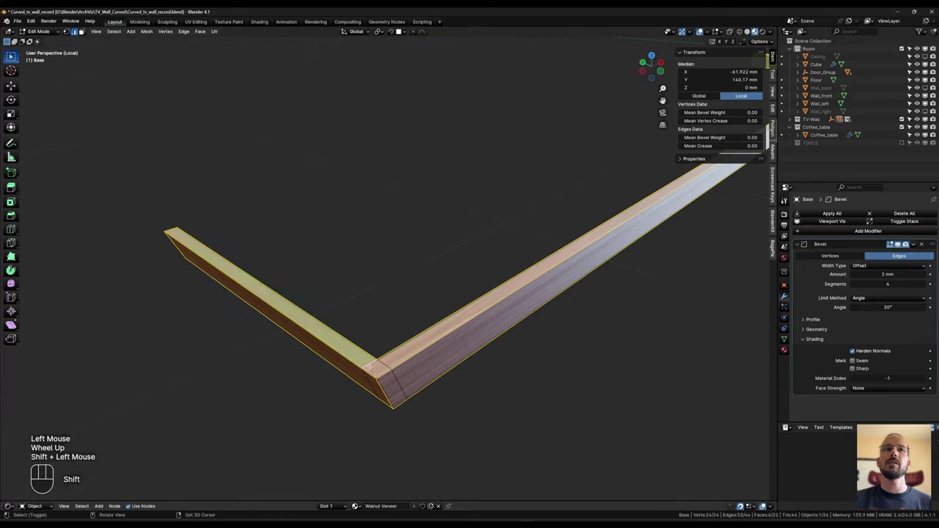
pyautogui.keyDown('shift'); pyautogui.click(367, 379); pyautogui.keyUp('shift')
pyautogui.keyDown('shift'); pyautogui.moveTo(453, 399); pyautogui.dragTo(411, 316, button='middle'); pyautogui.keyUp('shift')
pyautogui.keyDown('shift'); pyautogui.click(207, 41); pyautogui.keyUp('shift')
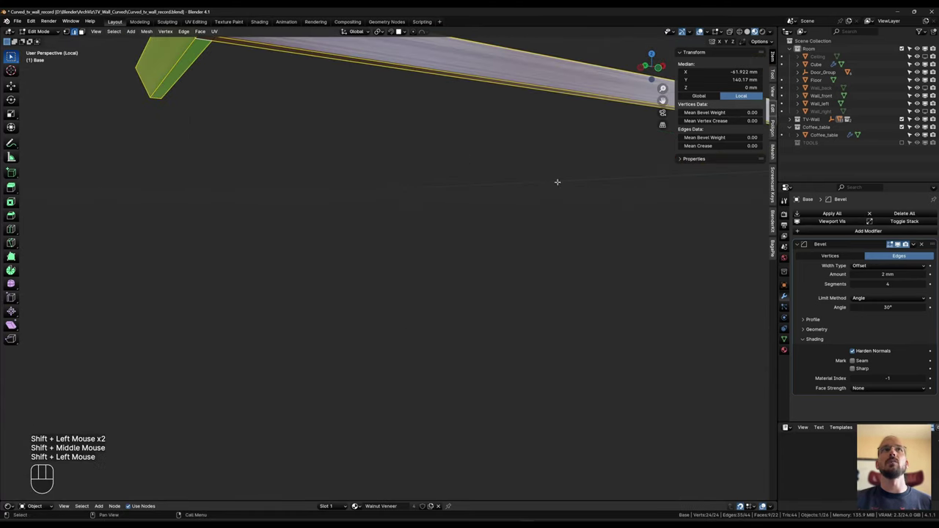
# Step: Add the matching corner edges at the plinth's opposite end and mark all selected edges as seams
pyautogui.scroll(-1, 692, 212)
pyautogui.keyDown('shift'); pyautogui.moveTo(692, 212); pyautogui.dragTo(572, 221, button='middle'); pyautogui.keyUp('shift')
pyautogui.moveTo(572, 220); pyautogui.dragTo(379, 236, button='middle')
pyautogui.scroll(1, 379, 235)
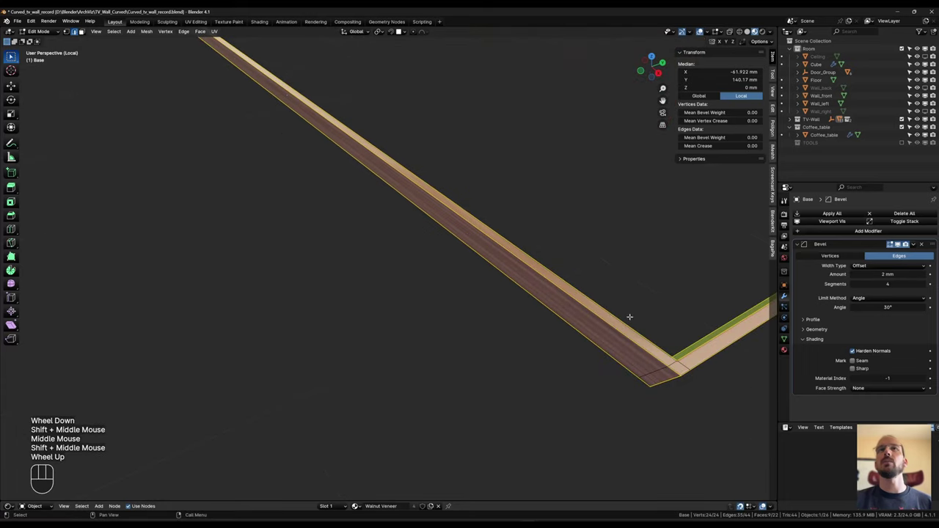
pyautogui.moveTo(629, 318); pyautogui.dragTo(440, 88, button='middle')
pyautogui.keyDown('shift'); pyautogui.click(542, 363); pyautogui.keyUp('shift')
pyautogui.keyDown('shift'); pyautogui.click(351, 75); pyautogui.keyUp('shift')
pyautogui.scroll(2, 441, 88)
pyautogui.keyDown('shift'); pyautogui.moveTo(441, 88); pyautogui.dragTo(411, 95, button='middle'); pyautogui.keyUp('shift')
pyautogui.keyDown('shift'); pyautogui.click(411, 95); pyautogui.keyUp('shift')
pyautogui.scroll(-2, 411, 96)
pyautogui.keyDown('shift'); pyautogui.moveTo(411, 99); pyautogui.dragTo(408, 180, button='middle'); pyautogui.keyUp('shift')
pyautogui.scroll(-1, 397, 212)
pyautogui.rightClick(345, 285)
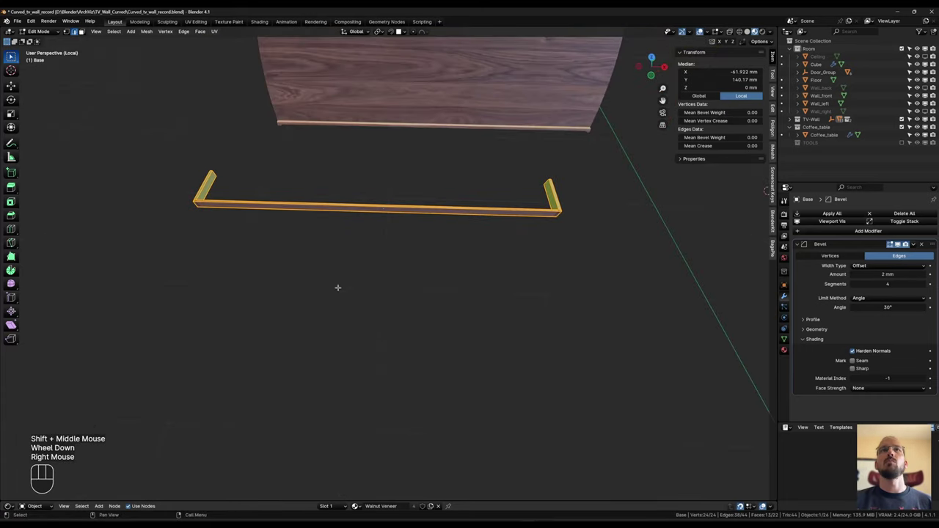
# Step: Select all faces of the base plinth and unwrap them
pyautogui.keyDown('shift'); pyautogui.moveTo(338, 287); pyautogui.dragTo(378, 199, button='middle'); pyautogui.keyUp('shift')
pyautogui.scroll(1, 413, 212)
pyautogui.press('Tab')
pyautogui.press('a')
pyautogui.press('u')
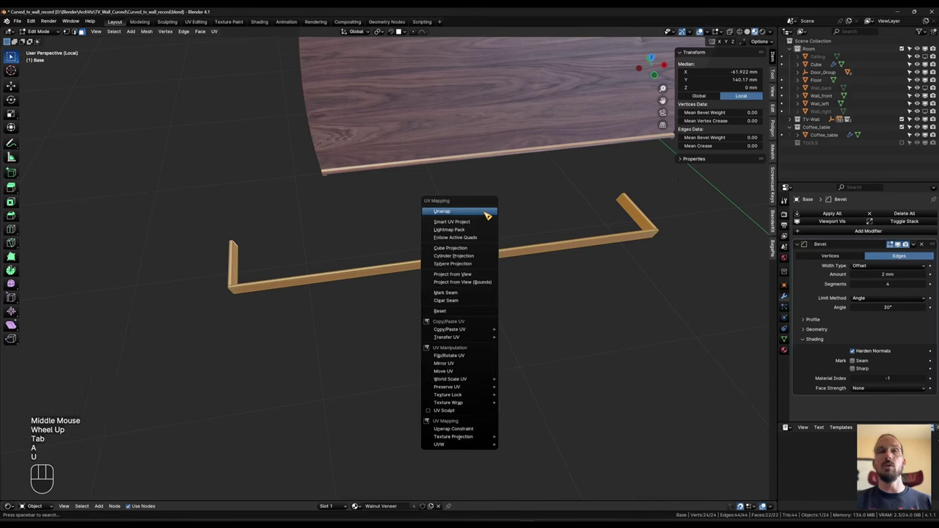
pyautogui.click(483, 211)
# Step: Scale up the plinth's complete UV layout over the veneer image in the UV Editing workspace
pyautogui.click(196, 21)
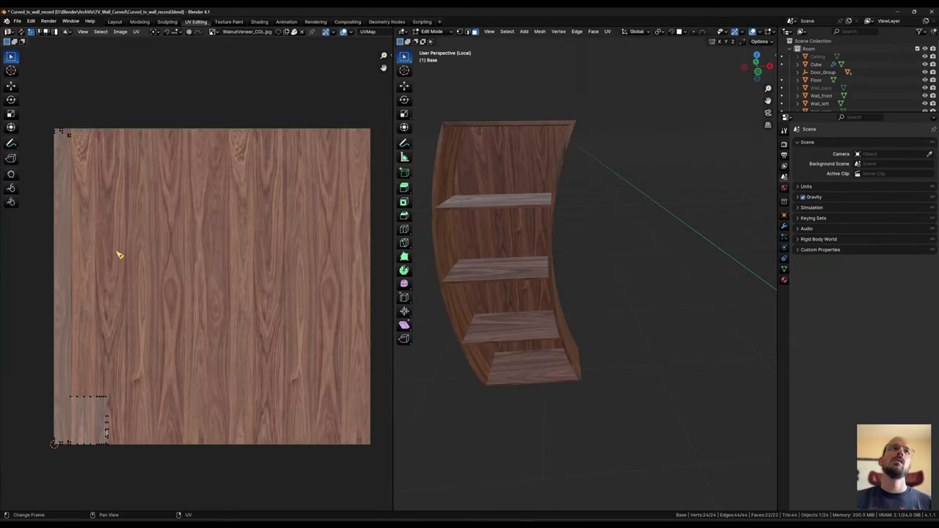
pyautogui.press('a')
pyautogui.press('s')
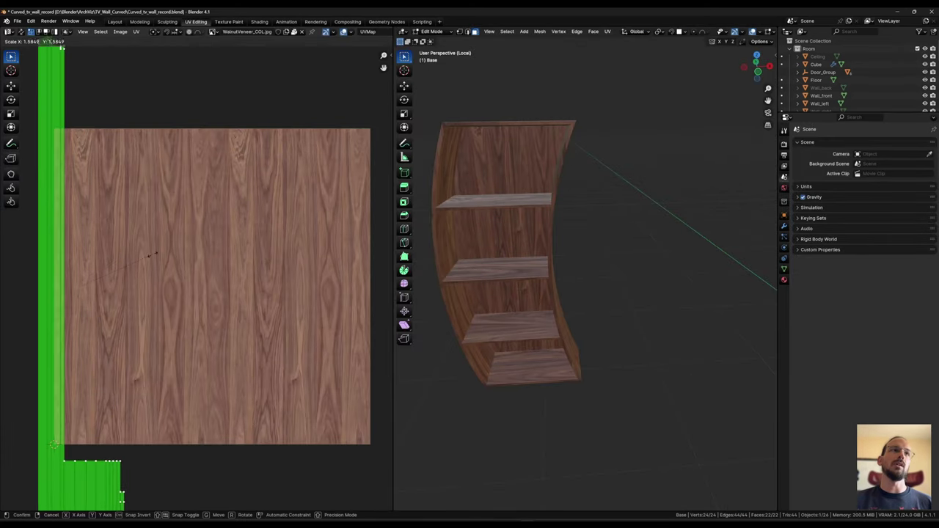
pyautogui.click(139, 253)
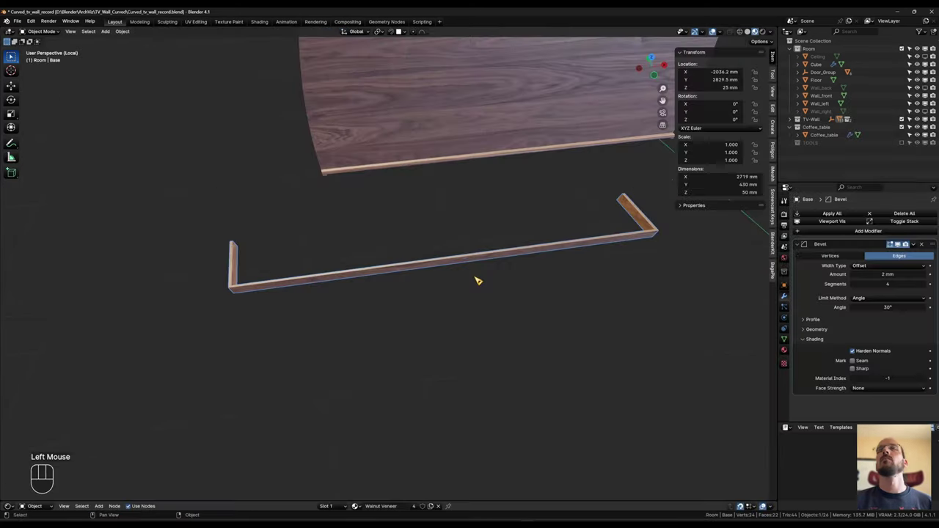
# Step: Exit local view and link the back wall's Walnut Veneer material to the coffee table
pyautogui.press('KP_Divide')
pyautogui.scroll(-2, 477, 279)
pyautogui.keyDown('shift'); pyautogui.moveTo(478, 279); pyautogui.dragTo(440, 226, button='middle'); pyautogui.keyUp('shift')
pyautogui.scroll(-1, 435, 207)
pyautogui.moveTo(440, 226); pyautogui.dragTo(538, 272, button='middle')
pyautogui.moveTo(538, 272); pyautogui.dragTo(472, 297, button='middle')
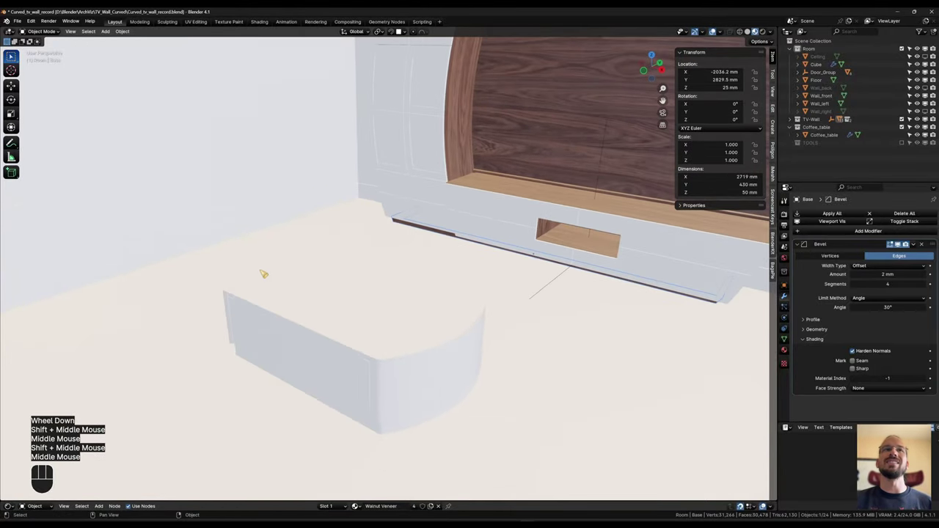
pyautogui.scroll(1, 403, 320)
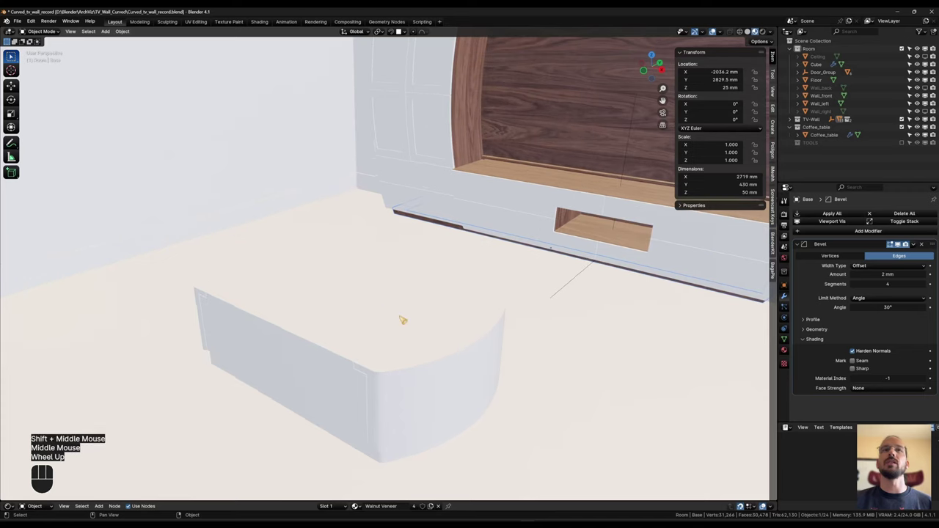
pyautogui.moveTo(403, 321); pyautogui.dragTo(458, 328, button='middle')
pyautogui.click(444, 361)
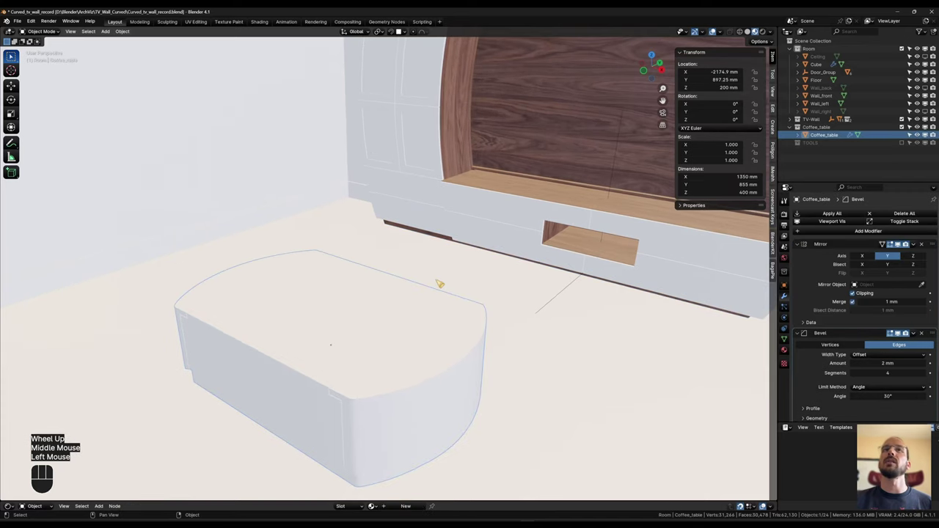
pyautogui.keyDown('shift'); pyautogui.click(576, 112); pyautogui.keyUp('shift')
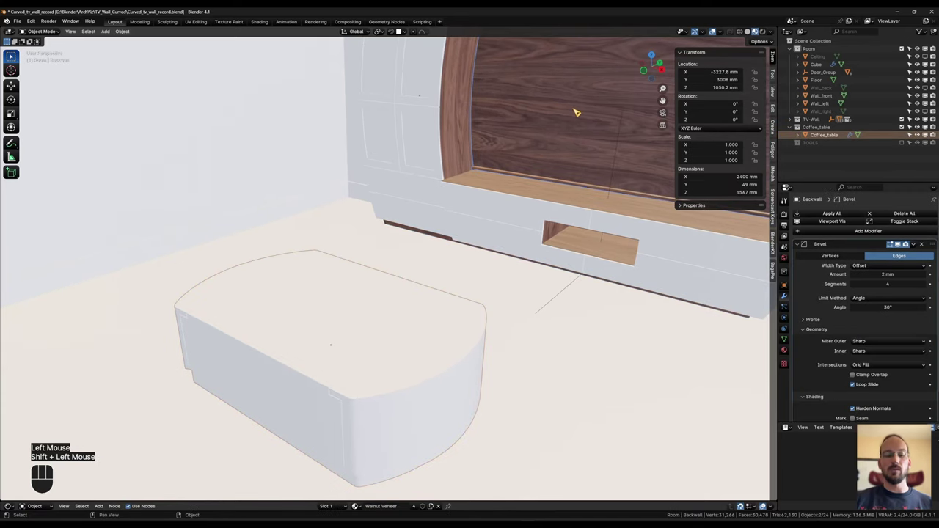
pyautogui.hotkey('ctrl', 'l')
pyautogui.click(575, 110)
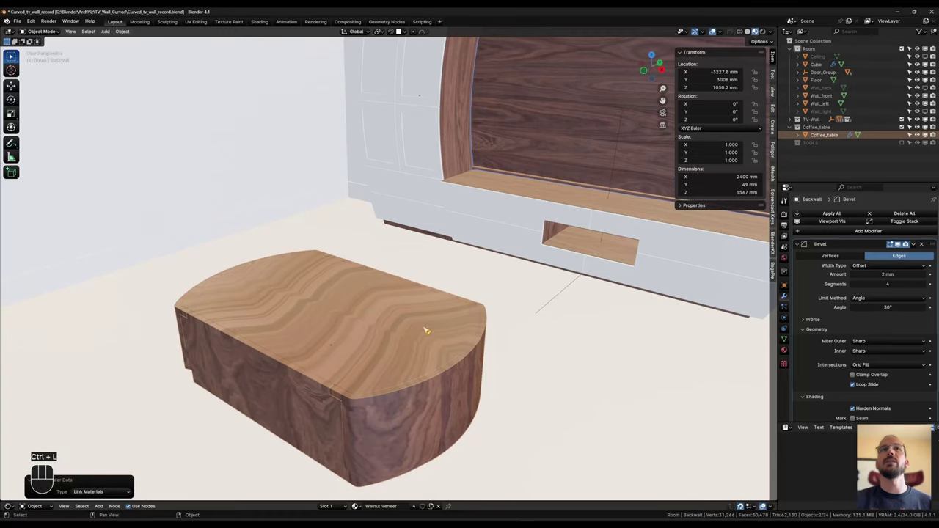
# Step: Examine the direction of the walnut grain on the coffee table's top and sides
pyautogui.keyDown('shift'); pyautogui.moveTo(430, 329); pyautogui.dragTo(481, 241, button='middle'); pyautogui.keyUp('shift')
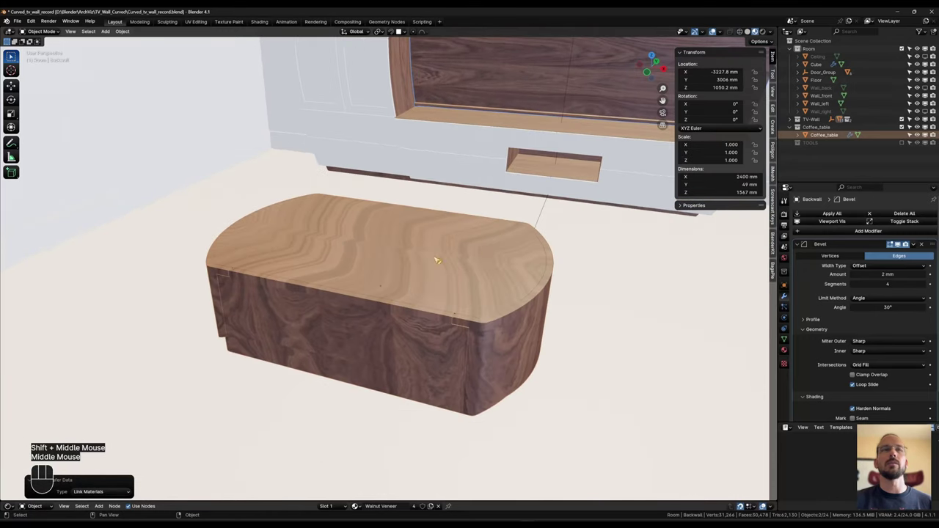
pyautogui.moveTo(489, 277); pyautogui.dragTo(440, 265, button='middle')
pyautogui.keyDown('shift'); pyautogui.moveTo(311, 223); pyautogui.dragTo(372, 286, button='middle'); pyautogui.keyUp('shift')
pyautogui.moveTo(372, 287); pyautogui.dragTo(429, 295, button='middle')
pyautogui.scroll(1, 429, 295)
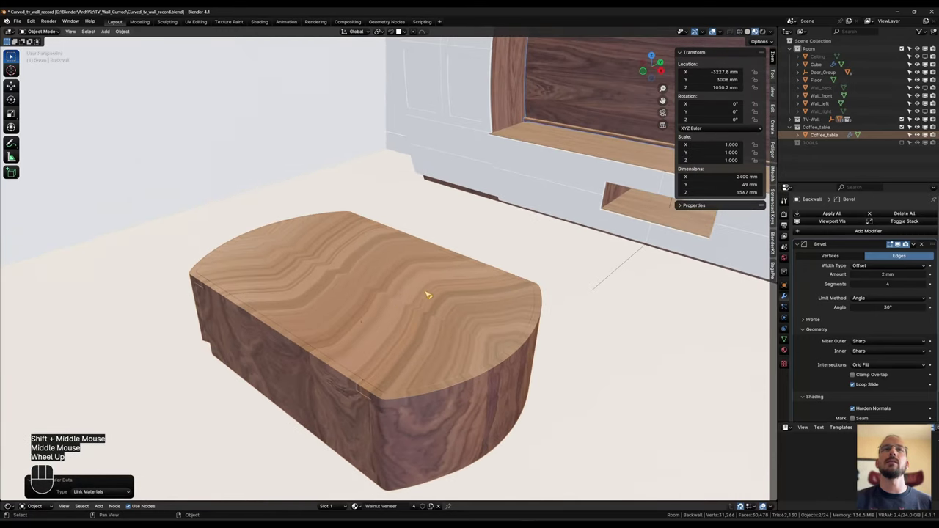
pyautogui.moveTo(373, 338); pyautogui.dragTo(462, 282, button='middle')
pyautogui.scroll(2, 462, 283)
pyautogui.keyDown('shift'); pyautogui.moveTo(462, 283); pyautogui.dragTo(523, 330, button='middle'); pyautogui.keyUp('shift')
pyautogui.scroll(-2, 522, 330)
pyautogui.keyDown('shift'); pyautogui.moveTo(523, 330); pyautogui.dragTo(470, 294, button='middle'); pyautogui.keyUp('shift')
# Step: Open the coffee table mesh for editing and switch to vertex selection at the kinked lower edge near the corner
pyautogui.press('Tab')
pyautogui.scroll(3, 470, 293)
pyautogui.moveTo(469, 294); pyautogui.dragTo(441, 367, button='middle')
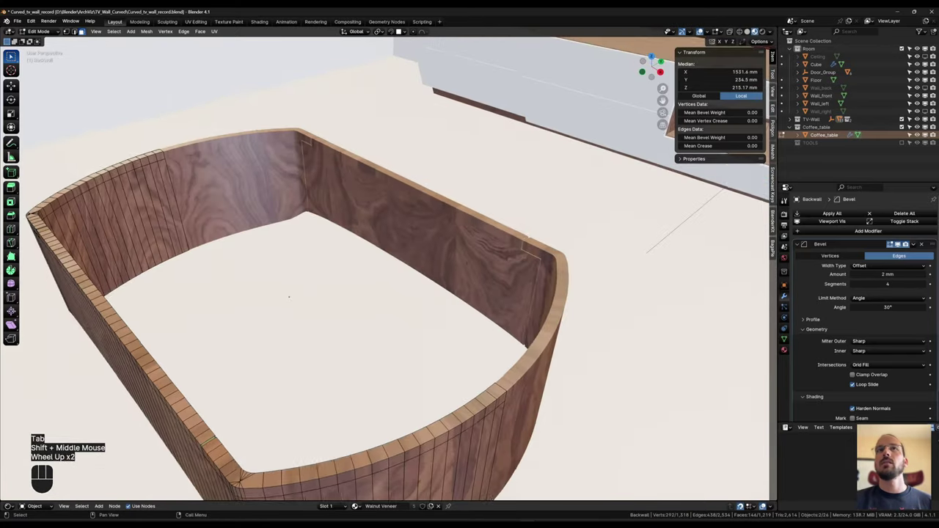
pyautogui.scroll(-1, 433, 330)
pyautogui.keyDown('shift'); pyautogui.moveTo(433, 330); pyautogui.dragTo(507, 323, button='middle'); pyautogui.keyUp('shift')
pyautogui.moveTo(507, 323); pyautogui.dragTo(543, 293, button='middle')
pyautogui.keyDown('shift'); pyautogui.moveTo(543, 294); pyautogui.dragTo(561, 259, button='middle'); pyautogui.keyUp('shift')
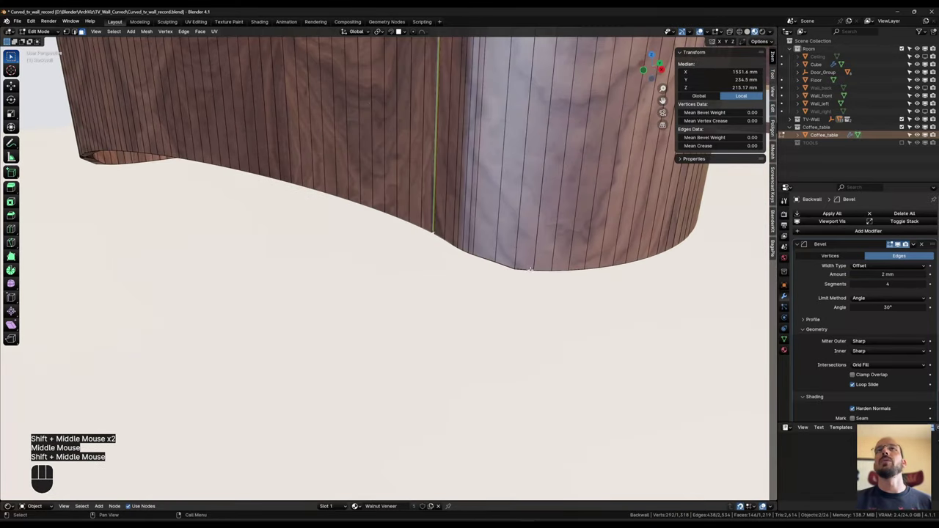
pyautogui.press('Tab')
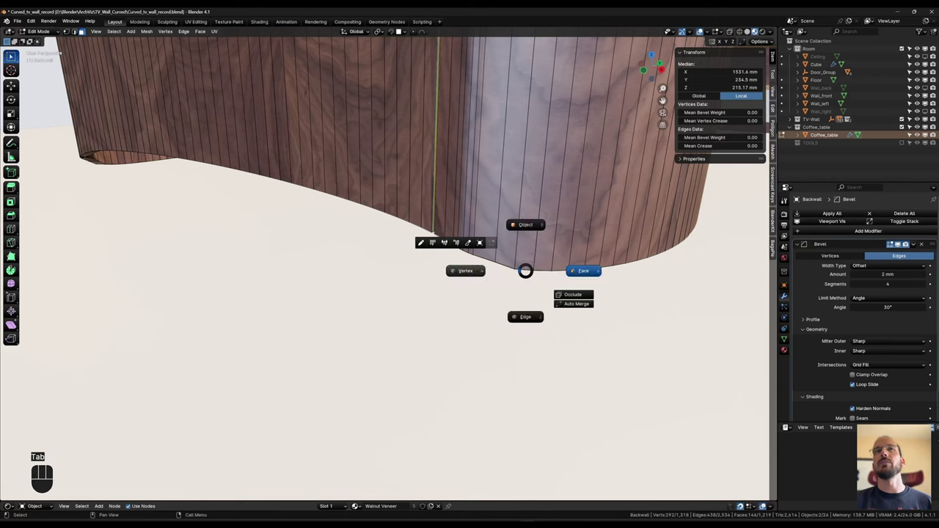
pyautogui.click(474, 268)
pyautogui.moveTo(470, 272); pyautogui.dragTo(477, 265, button='middle')
pyautogui.click(477, 323)
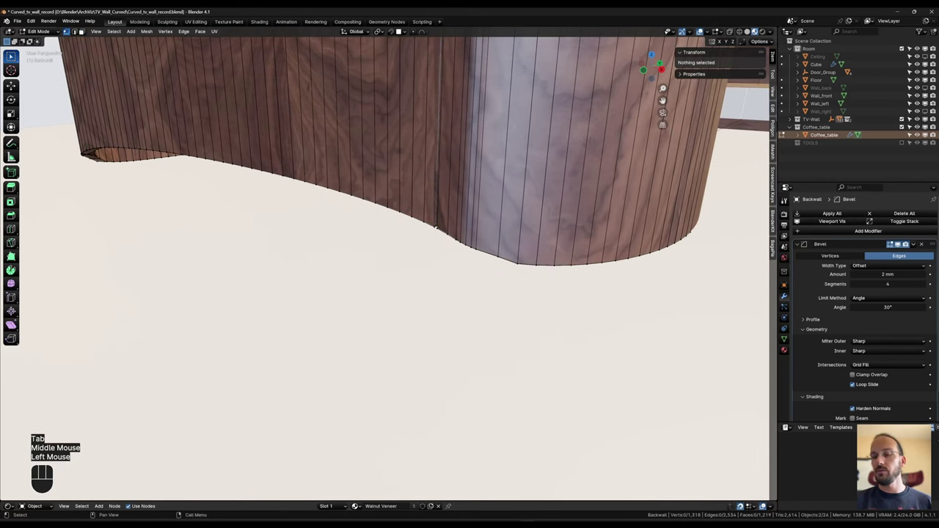
# Step: Select the bottom vertices at the kinked corner and add the matching ones at the table's other end
pyautogui.press('KP_Decimal')
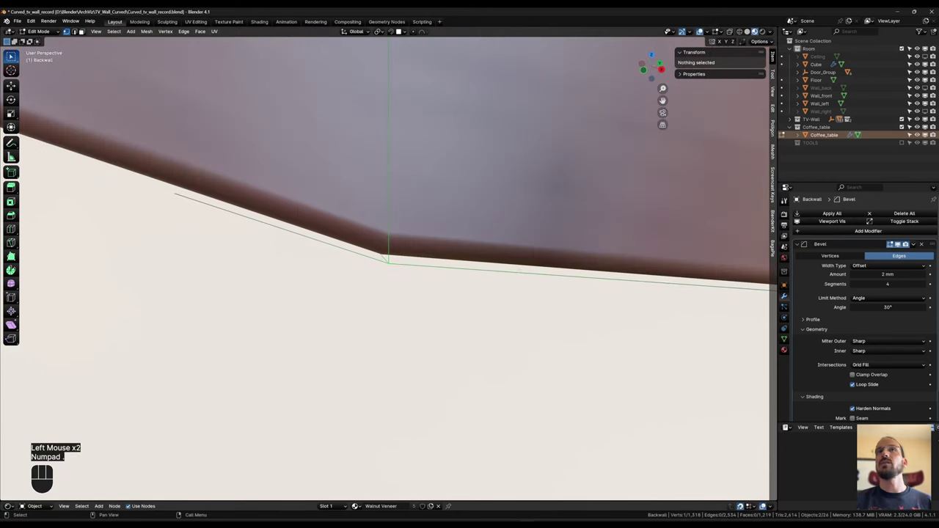
pyautogui.scroll(-2, 514, 269)
pyautogui.keyDown('shift'); pyautogui.moveTo(514, 269); pyautogui.dragTo(463, 267, button='middle'); pyautogui.keyUp('shift')
pyautogui.press('Tab')
pyautogui.moveTo(464, 266); pyautogui.dragTo(515, 286)
pyautogui.scroll(-2, 320, 300)
pyautogui.keyDown('shift'); pyautogui.moveTo(321, 299); pyautogui.dragTo(470, 312, button='middle'); pyautogui.keyUp('shift')
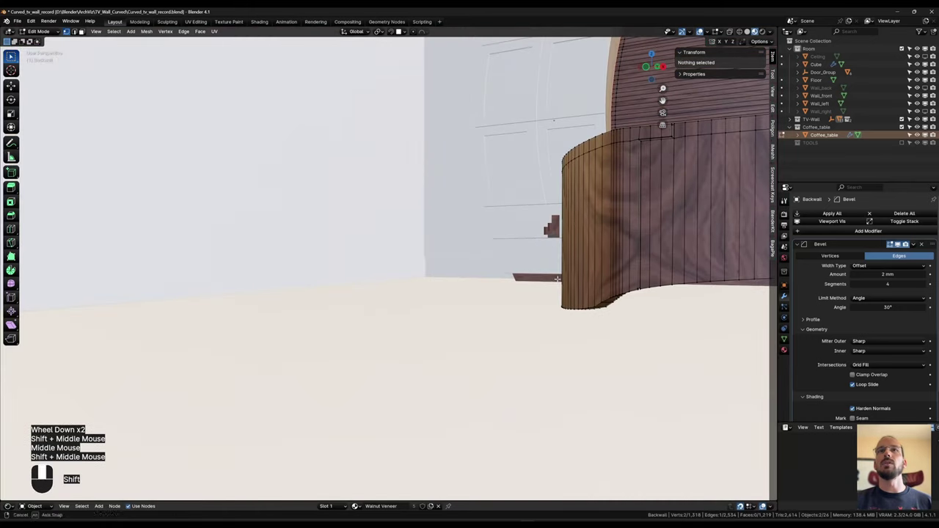
pyautogui.keyDown('shift'); pyautogui.moveTo(587, 293); pyautogui.dragTo(644, 285, button='middle'); pyautogui.keyUp('shift')
pyautogui.moveTo(507, 272); pyautogui.dragTo(658, 259, button='middle')
pyautogui.keyDown('shift'); pyautogui.click(460, 293); pyautogui.keyUp('shift')
pyautogui.press('g')
pyautogui.press('g')
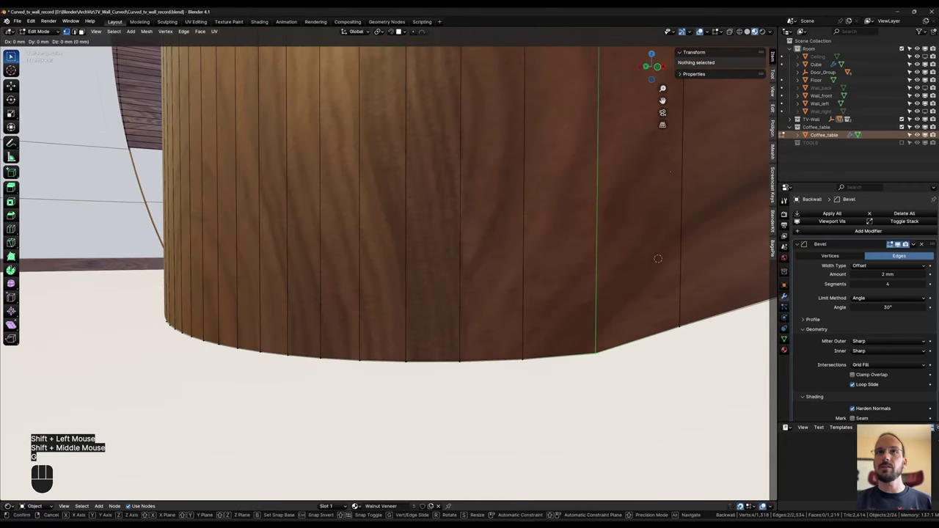
pyautogui.press('Escape')
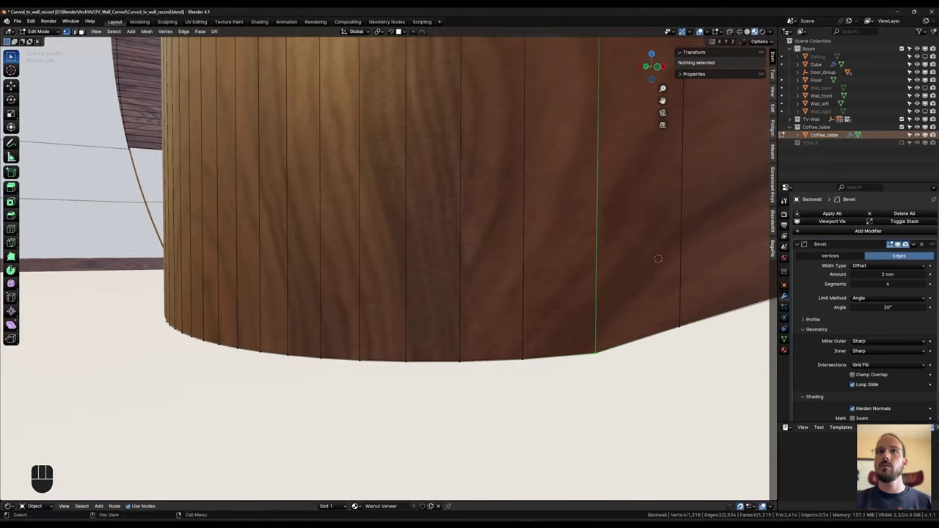
# Step: Raise the selected bottom vertices about 2.1 mm along the Z axis and leave mesh editing
pyautogui.press('g')
pyautogui.press('z')
pyautogui.click(629, 323)
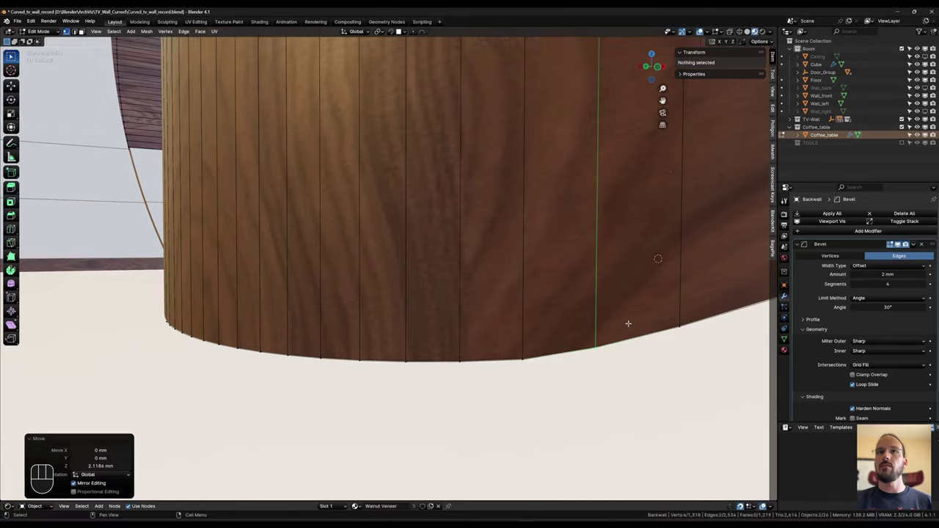
pyautogui.scroll(-2, 629, 323)
pyautogui.moveTo(629, 322); pyautogui.dragTo(529, 304, button='middle')
pyautogui.scroll(-1, 587, 312)
pyautogui.scroll(-2, 582, 288)
pyautogui.keyDown('shift'); pyautogui.moveTo(529, 304); pyautogui.dragTo(510, 308, button='middle'); pyautogui.keyUp('shift')
pyautogui.press('Tab')
# Step: Inspect the coffee table's curved ends and the veneer pattern around them
pyautogui.scroll(-1, 554, 324)
pyautogui.keyDown('shift'); pyautogui.moveTo(417, 260); pyautogui.dragTo(470, 279, button='middle'); pyautogui.keyUp('shift')
pyautogui.scroll(1, 441, 269)
pyautogui.moveTo(470, 278); pyautogui.dragTo(558, 323, button='middle')
pyautogui.scroll(1, 486, 290)
pyautogui.scroll(-1, 578, 323)
pyautogui.scroll(-2, 578, 325)
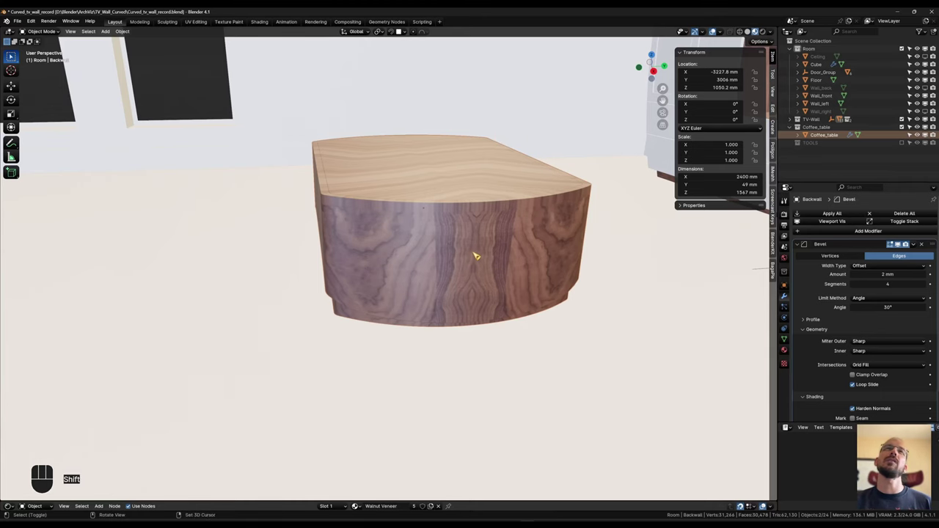
pyautogui.keyDown('shift'); pyautogui.moveTo(476, 256); pyautogui.dragTo(445, 261, button='middle'); pyautogui.keyUp('shift')
pyautogui.scroll(-1, 465, 254)
pyautogui.moveTo(445, 261); pyautogui.dragTo(465, 252, button='middle')
# Step: Select the sharp edges of the coffee table mesh at a 30° sharpness and mark them as seams
pyautogui.press('Tab')
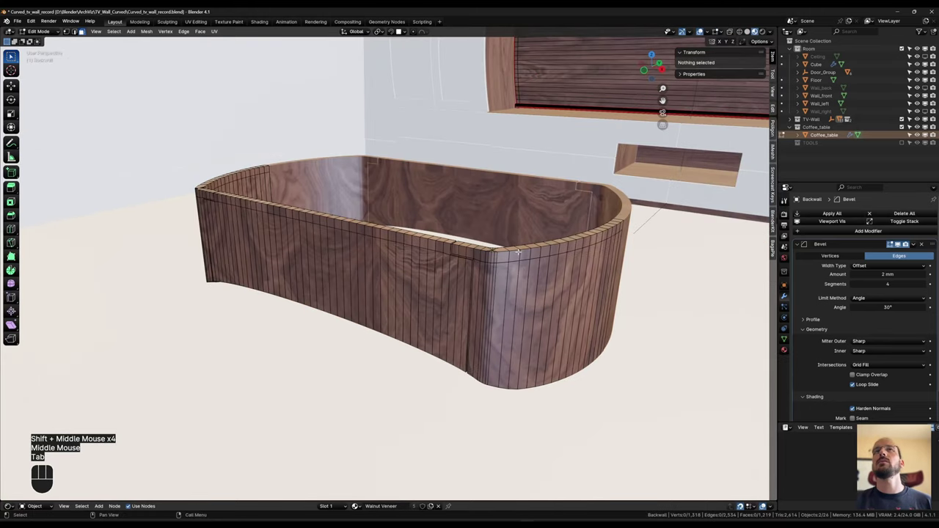
pyautogui.press('Tab')
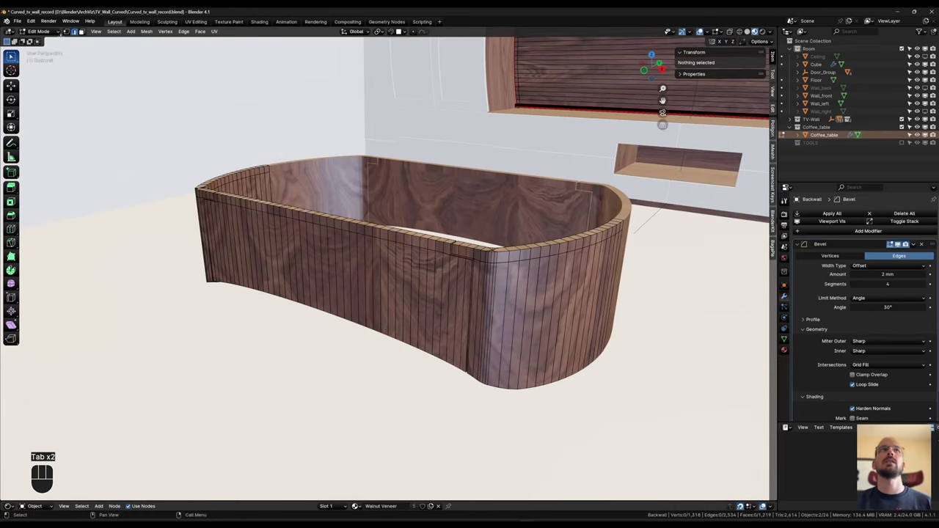
pyautogui.click(117, 32)
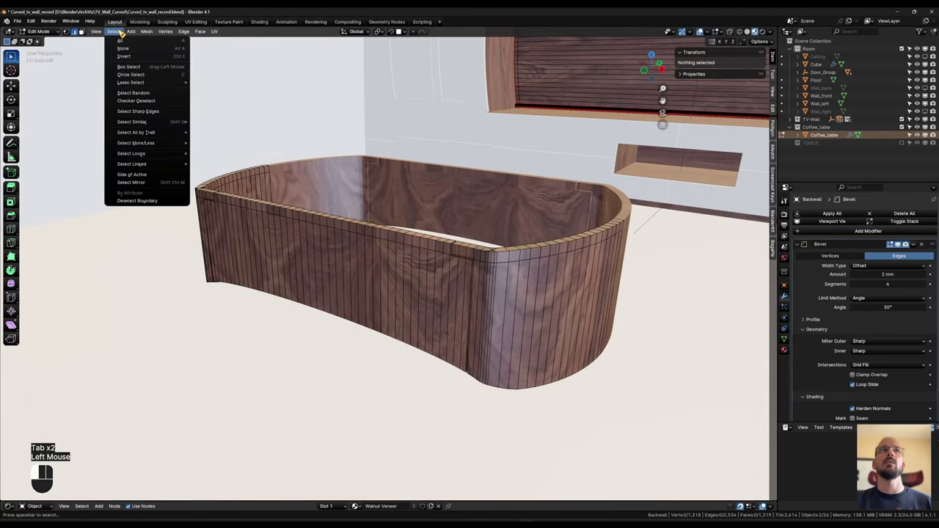
pyautogui.click(152, 112)
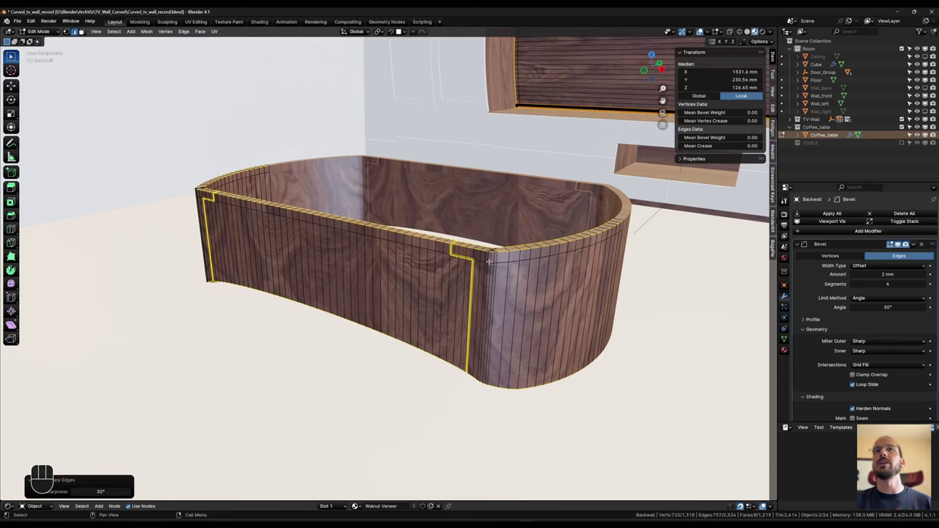
pyautogui.rightClick(454, 312)
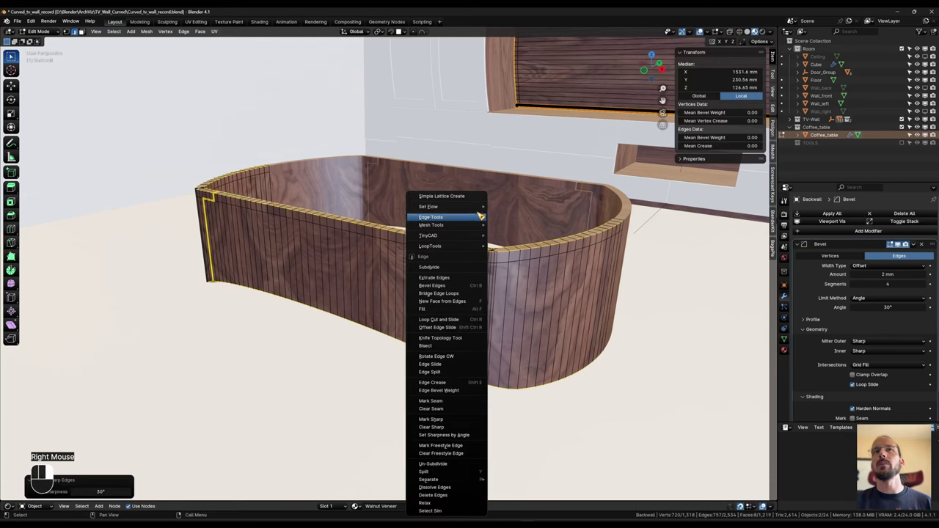
pyautogui.click(447, 403)
# Step: Select all faces of the coffee table, with the back wall included in the edit, and unwrap them with the Angle Based method
pyautogui.keyDown('shift'); pyautogui.moveTo(516, 355); pyautogui.dragTo(502, 367, button='middle'); pyautogui.keyUp('shift')
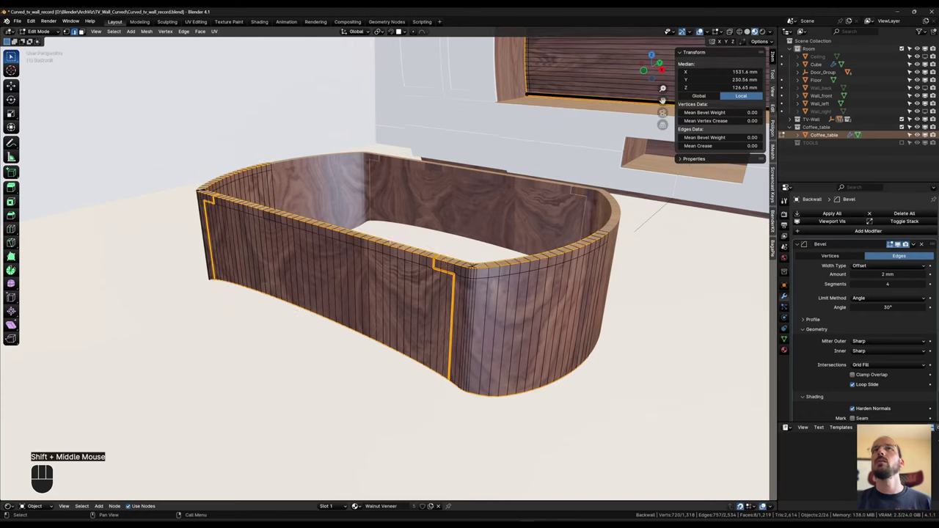
pyautogui.press('Tab')
pyautogui.press('a')
pyautogui.press('u')
pyautogui.click(471, 240)
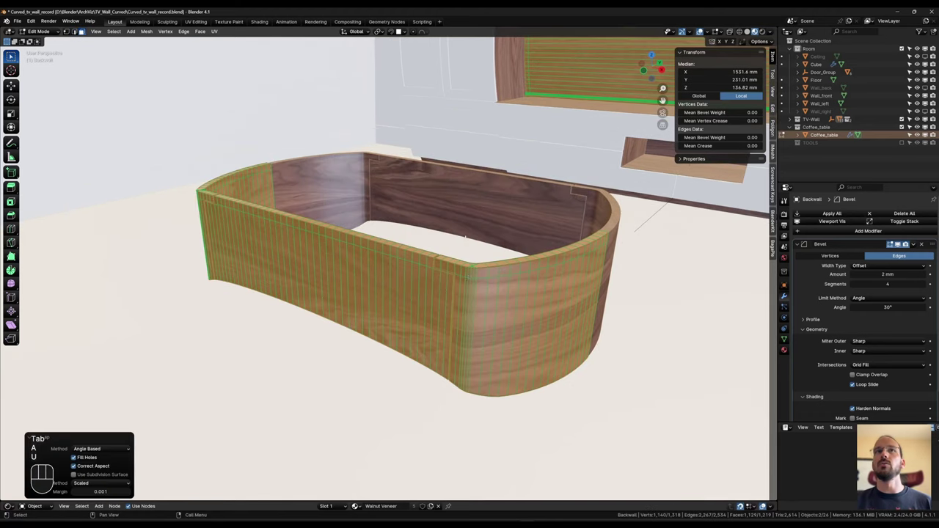
pyautogui.keyDown('shift'); pyautogui.moveTo(452, 294); pyautogui.dragTo(617, 309, button='middle'); pyautogui.keyUp('shift')
pyautogui.scroll(2, 448, 243)
pyautogui.keyDown('shift'); pyautogui.moveTo(449, 244); pyautogui.dragTo(411, 226, button='middle'); pyautogui.keyUp('shift')
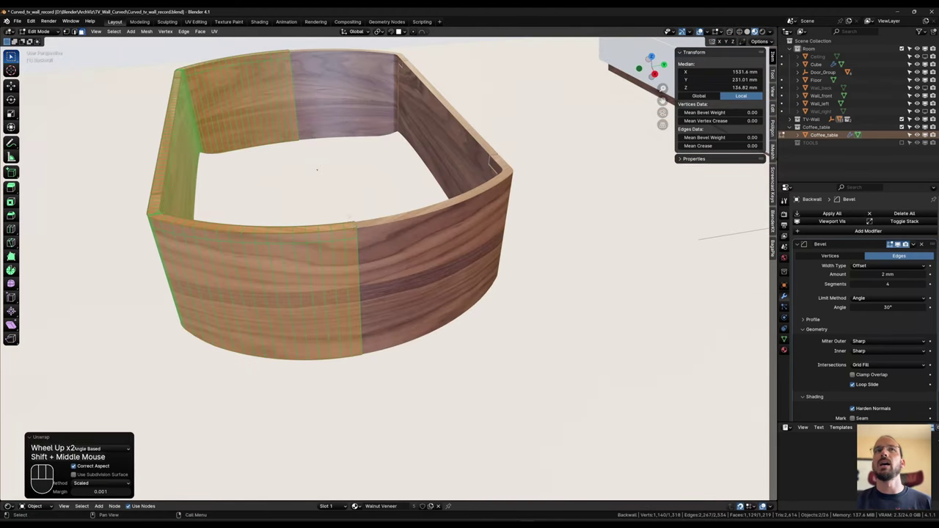
# Step: Select the vertical edge loops at the middle of both curved ends of the coffee table and mark them as seams
pyautogui.keyDown('alt'); pyautogui.click(354, 224); pyautogui.keyUp('alt')
pyautogui.keyDown('alt'); pyautogui.click(356, 233); pyautogui.keyUp('alt')
pyautogui.press('Tab')
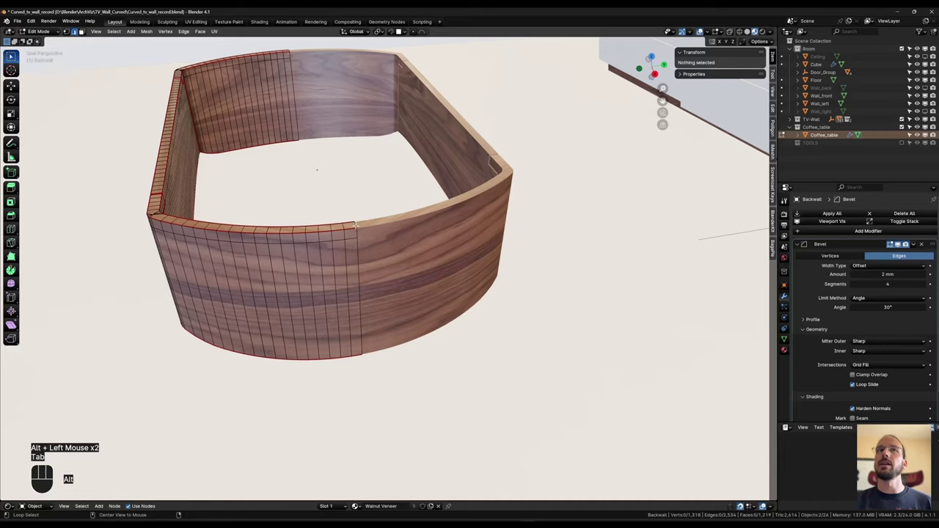
pyautogui.keyDown('alt'); pyautogui.click(356, 224); pyautogui.keyUp('alt')
pyautogui.keyDown('shift'); pyautogui.moveTo(356, 224); pyautogui.dragTo(463, 233, button='middle'); pyautogui.keyUp('shift')
pyautogui.moveTo(463, 233); pyautogui.dragTo(481, 228, button='middle')
pyautogui.keyDown('shift'); pyautogui.moveTo(481, 227); pyautogui.dragTo(576, 221, button='middle'); pyautogui.keyUp('shift')
pyautogui.moveTo(576, 220); pyautogui.dragTo(669, 236, button='middle')
pyautogui.keyDown('alt'); pyautogui.keyDown('shift'); pyautogui.click(737, 266); pyautogui.keyUp('shift'); pyautogui.keyUp('alt')
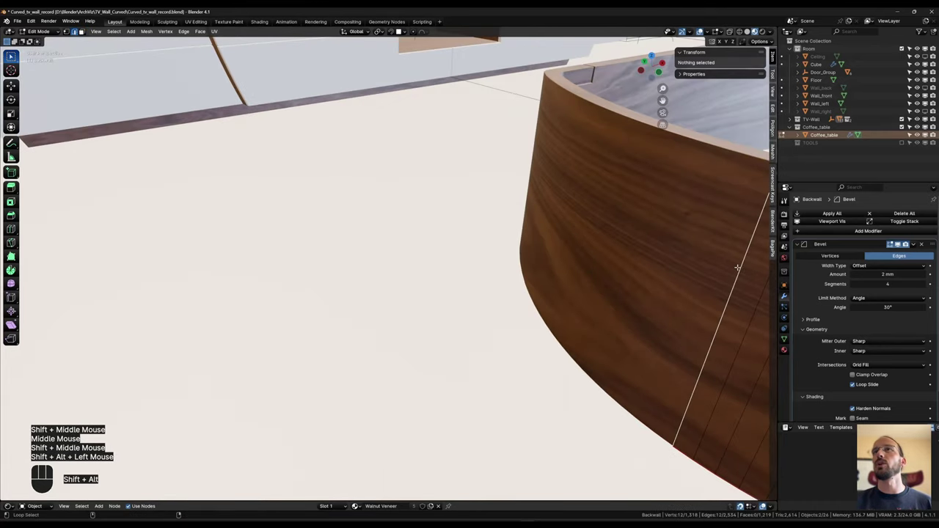
pyautogui.scroll(-1, 737, 266)
pyautogui.keyDown('shift'); pyautogui.moveTo(738, 266); pyautogui.dragTo(609, 283, button='middle'); pyautogui.keyUp('shift')
pyautogui.moveTo(660, 213); pyautogui.dragTo(411, 247, button='middle')
pyautogui.keyDown('shift'); pyautogui.moveTo(506, 257); pyautogui.dragTo(473, 252, button='middle'); pyautogui.keyUp('shift')
pyautogui.keyDown('shift'); pyautogui.moveTo(473, 252); pyautogui.dragTo(367, 253, button='middle'); pyautogui.keyUp('shift')
pyautogui.rightClick(480, 255)
pyautogui.click(480, 254)
# Step: Select all faces of the edited meshes and unwrap them along the new seams
pyautogui.press('a')
pyautogui.press('u')
pyautogui.click(555, 212)
pyautogui.moveTo(367, 253); pyautogui.dragTo(396, 234, button='middle')
pyautogui.scroll(-2, 416, 241)
pyautogui.moveTo(396, 234)
pyautogui.keyDown('shift'); pyautogui.mouseDown(button='middle')
pyautogui.moveTo(415, 242)
pyautogui.moveTo(393, 248)
pyautogui.mouseUp(button='middle'); pyautogui.keyUp('shift')
pyautogui.press('Tab')
pyautogui.moveTo(478, 262); pyautogui.dragTo(466, 274, button='middle')
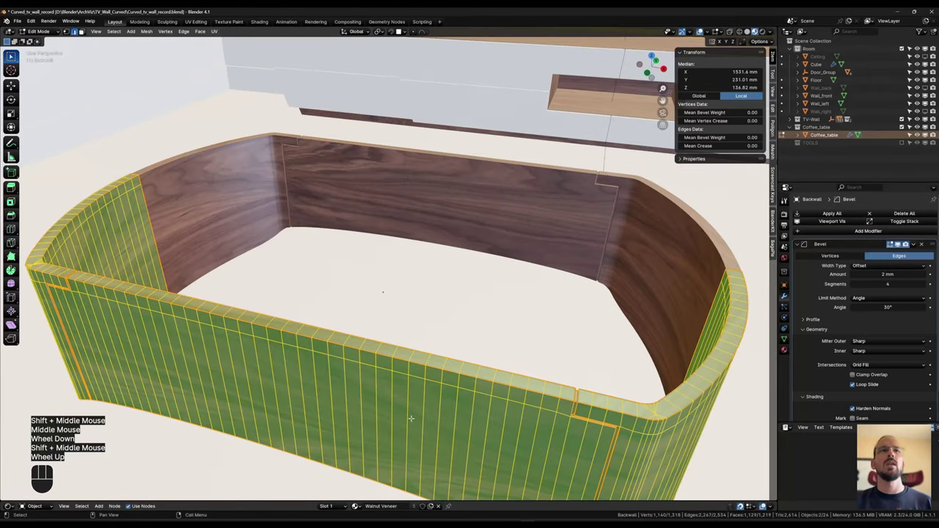
# Step: Select the strip of rim faces along the coffee table's straight front side, between the two corner seams, and unwrap it
pyautogui.moveTo(411, 419); pyautogui.dragTo(351, 364, button='middle')
pyautogui.click(350, 364)
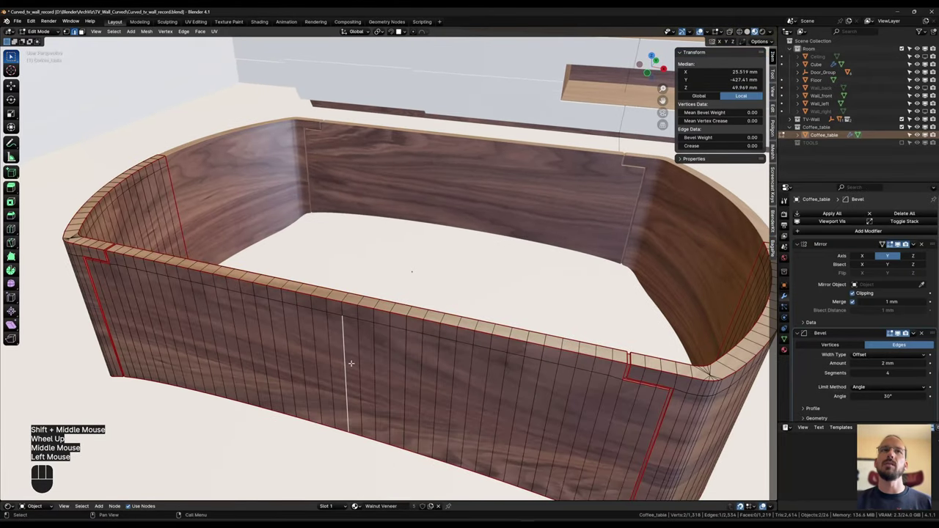
pyautogui.press('Tab')
pyautogui.click(360, 347)
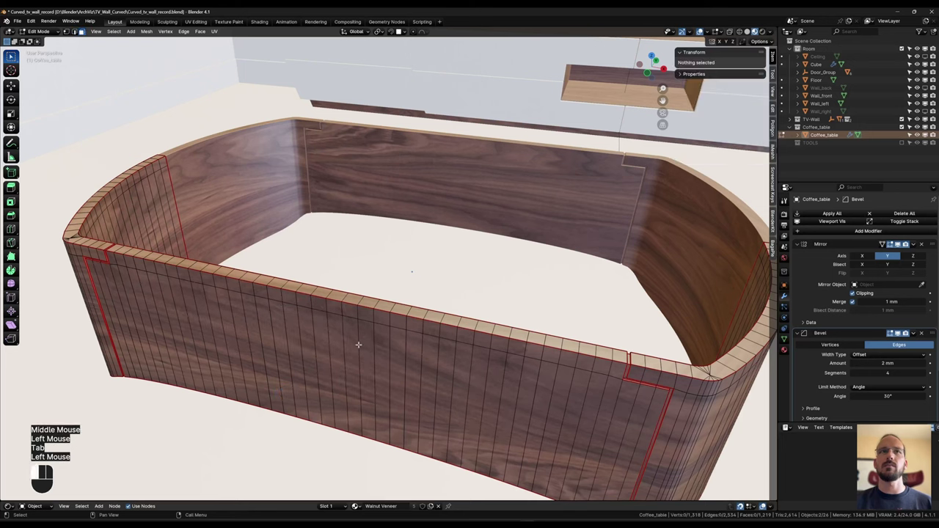
pyautogui.click(355, 328)
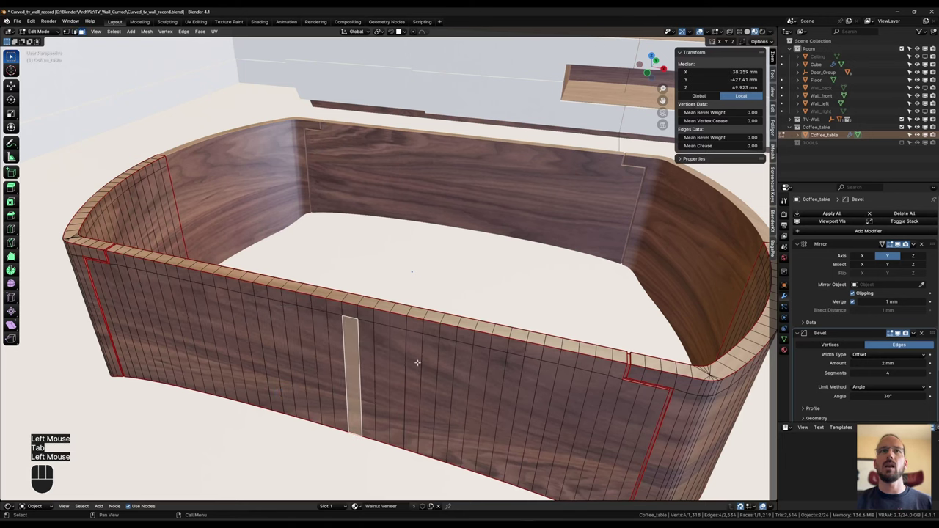
pyautogui.keyDown('shift'); pyautogui.moveTo(372, 323); pyautogui.dragTo(366, 332, button='middle'); pyautogui.keyUp('shift')
pyautogui.keyDown('shift'); pyautogui.click(365, 320); pyautogui.keyUp('shift')
pyautogui.moveTo(365, 320)
pyautogui.keyDown('shift'); pyautogui.mouseDown(button='middle')
pyautogui.moveTo(308, 323)
pyautogui.moveTo(360, 320)
pyautogui.mouseUp(button='middle'); pyautogui.keyUp('shift')
pyautogui.click(99, 232)
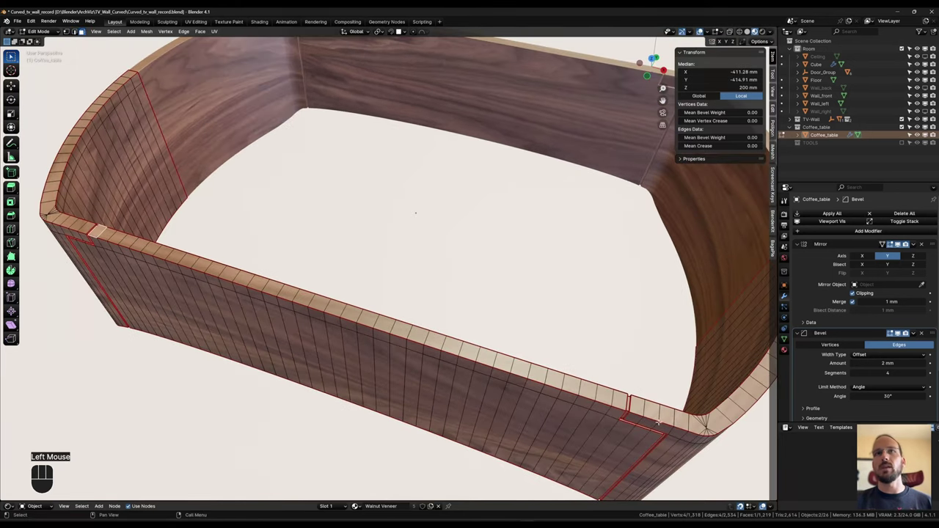
pyautogui.keyDown('ctrl'); pyautogui.click(623, 400); pyautogui.keyUp('ctrl')
pyautogui.press('u')
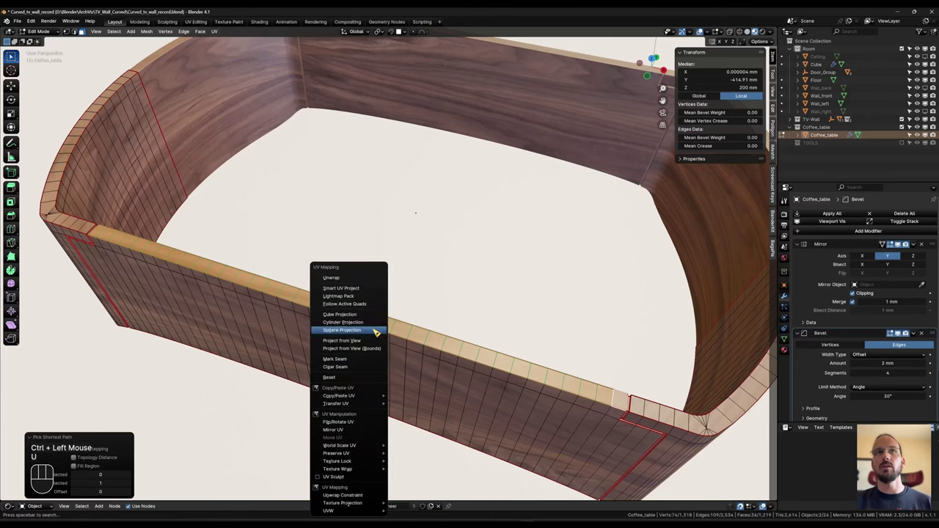
pyautogui.click(356, 287)
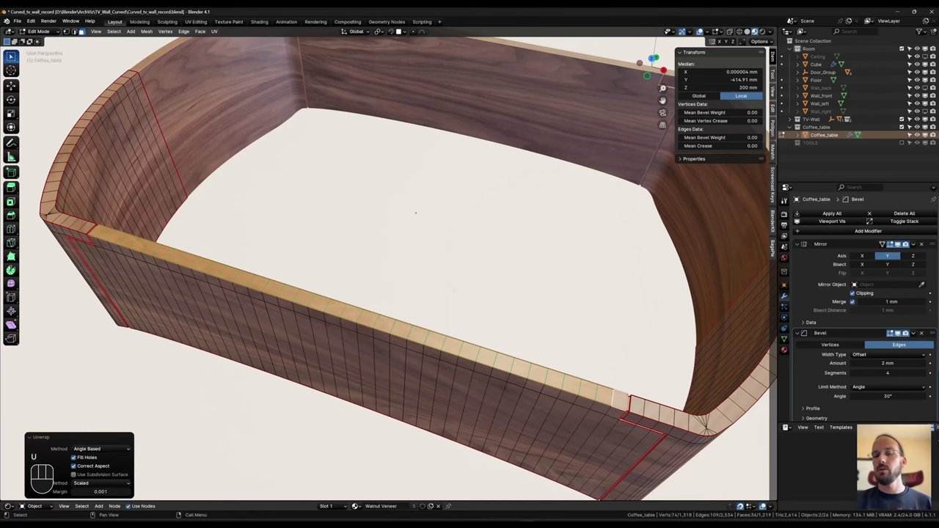
# Step: Isolate the coffee table, select all faces coplanar with the straight side's outer and inner faces, and unwrap them
pyautogui.press('KP_Divide')
pyautogui.moveTo(331, 407); pyautogui.dragTo(469, 272, button='middle')
pyautogui.scroll(2, 470, 272)
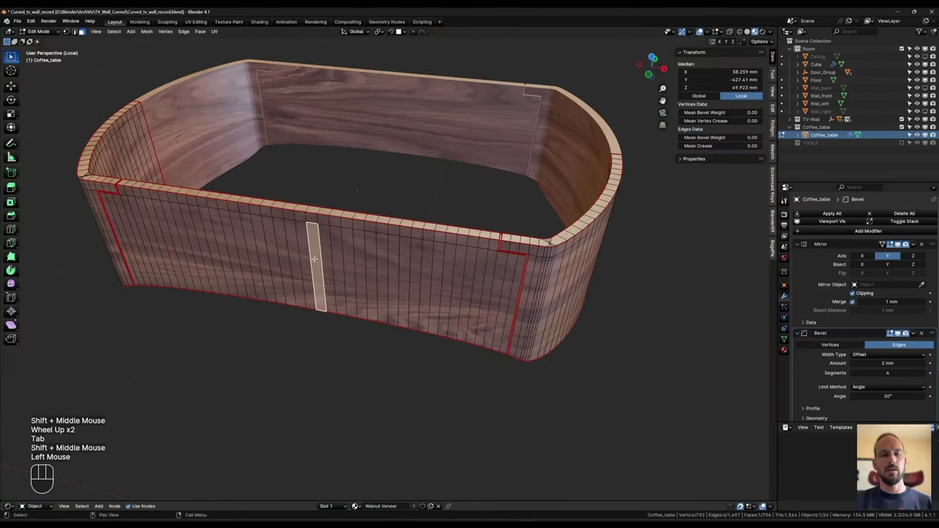
pyautogui.keyDown('shift'); pyautogui.moveTo(314, 258); pyautogui.dragTo(414, 267, button='middle'); pyautogui.keyUp('shift')
pyautogui.keyDown('shift'); pyautogui.click(315, 254); pyautogui.keyUp('shift')
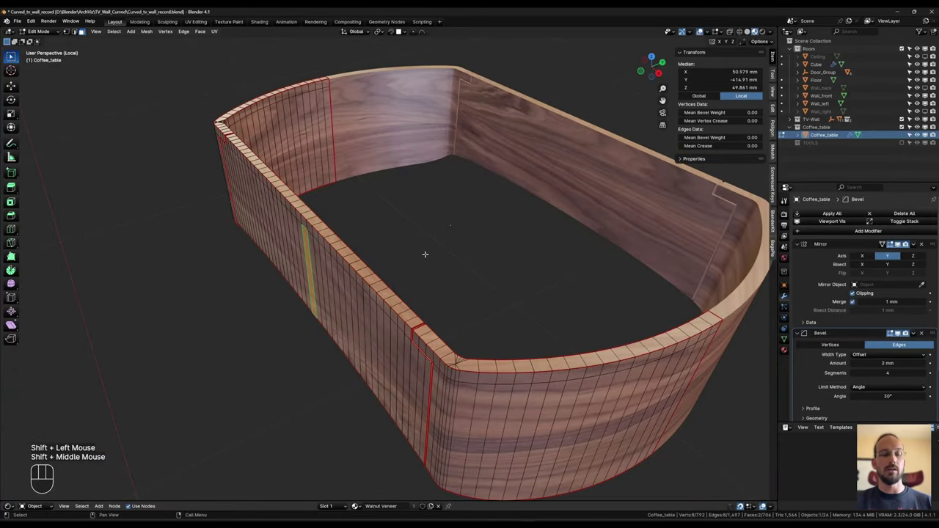
pyautogui.hotkey('shift', 'g')
pyautogui.click(426, 254)
pyautogui.keyDown('shift'); pyautogui.moveTo(384, 260); pyautogui.dragTo(384, 246, button='middle'); pyautogui.keyUp('shift')
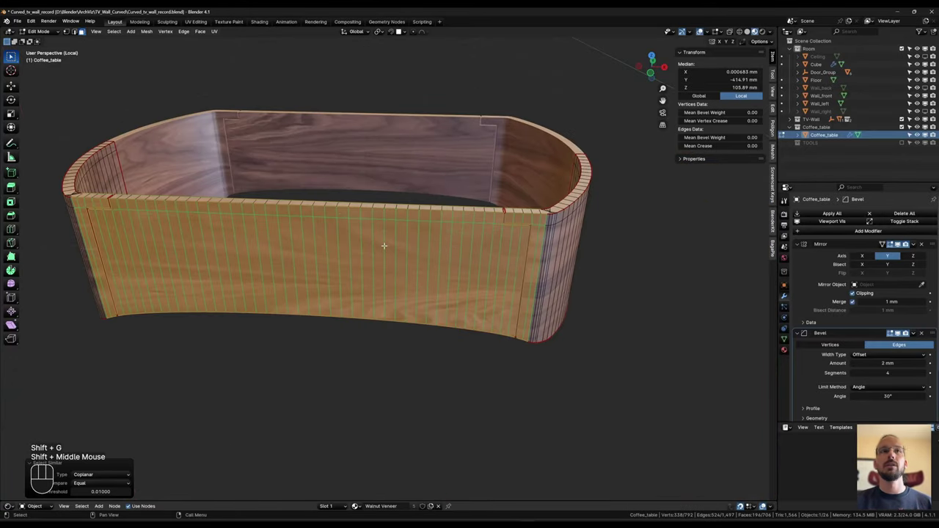
pyautogui.press('u')
pyautogui.click(390, 246)
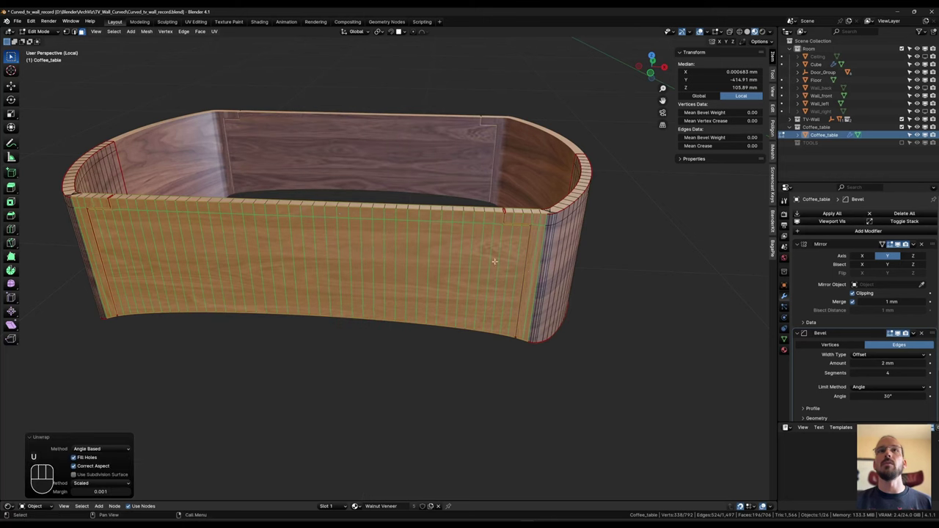
# Step: Select the rim faces from the corner seam around to the middle of the curved end, including the small corner faces, and unwrap them
pyautogui.keyDown('shift'); pyautogui.moveTo(563, 281); pyautogui.dragTo(514, 270, button='middle'); pyautogui.keyUp('shift')
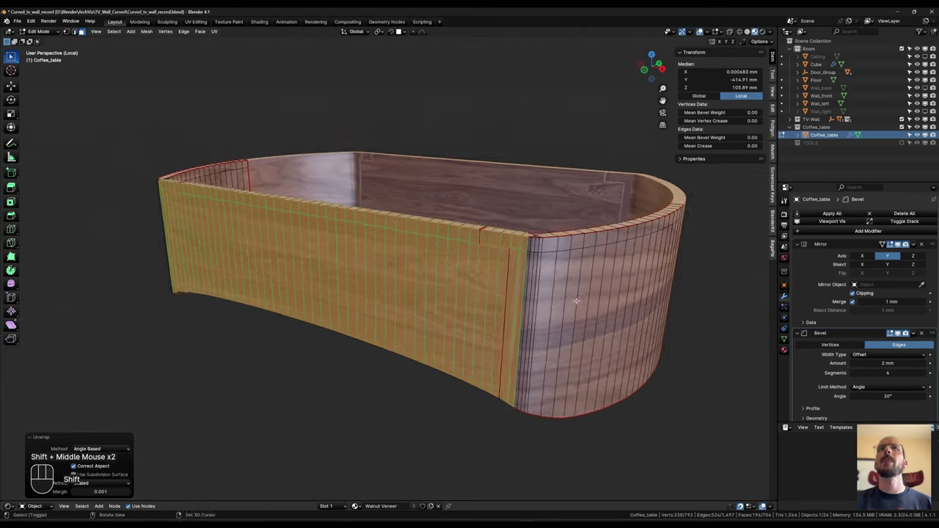
pyautogui.moveTo(577, 306); pyautogui.dragTo(536, 282, button='middle')
pyautogui.scroll(2, 535, 283)
pyautogui.moveTo(536, 283); pyautogui.dragTo(510, 257, button='middle')
pyautogui.keyDown('shift'); pyautogui.moveTo(510, 257); pyautogui.dragTo(466, 305, button='middle'); pyautogui.keyUp('shift')
pyautogui.click(200, 371)
pyautogui.keyDown('ctrl'); pyautogui.click(641, 365); pyautogui.keyUp('ctrl')
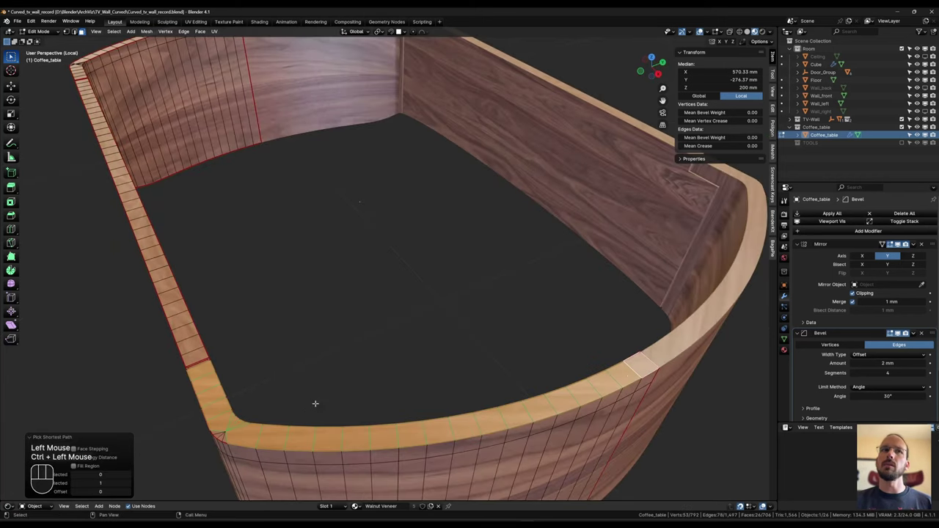
pyautogui.moveTo(314, 404); pyautogui.dragTo(361, 367, button='middle')
pyautogui.scroll(2, 367, 356)
pyautogui.keyDown('shift'); pyautogui.click(408, 283); pyautogui.keyUp('shift')
pyautogui.scroll(-4, 410, 283)
pyautogui.keyDown('shift'); pyautogui.moveTo(410, 283); pyautogui.dragTo(422, 286, button='middle'); pyautogui.keyUp('shift')
pyautogui.moveTo(422, 286); pyautogui.dragTo(436, 279, button='middle')
pyautogui.press('u')
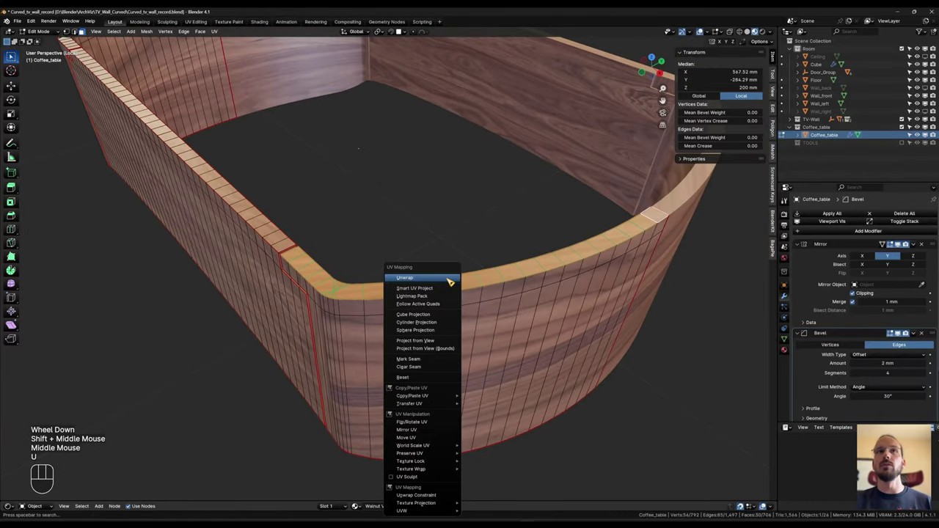
pyautogui.click(445, 277)
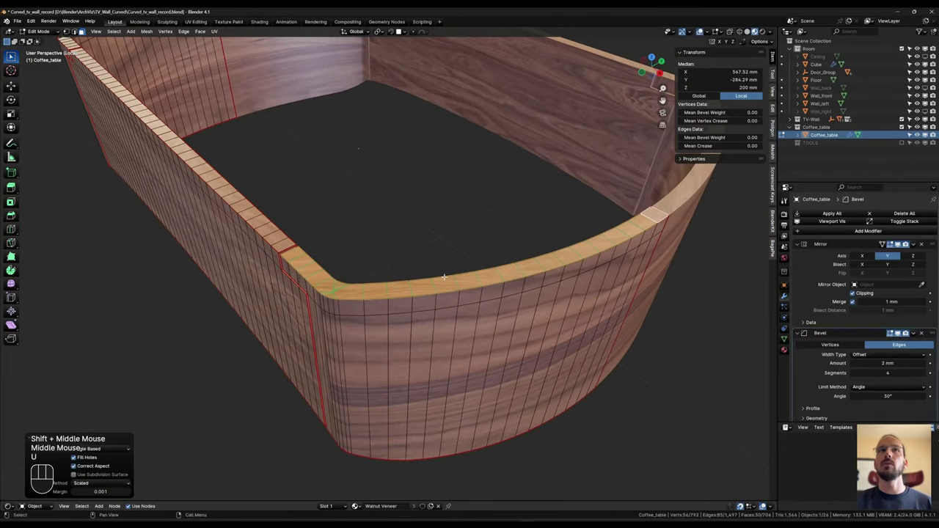
# Step: In the UV editor, rotate the curved rim's UV island by about 119° and move it across the veneer texture
pyautogui.click(196, 22)
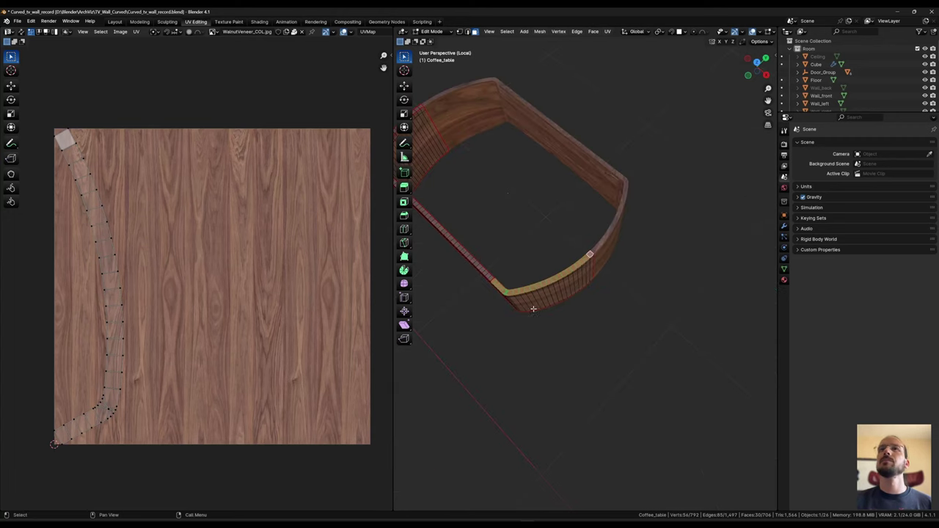
pyautogui.press('a')
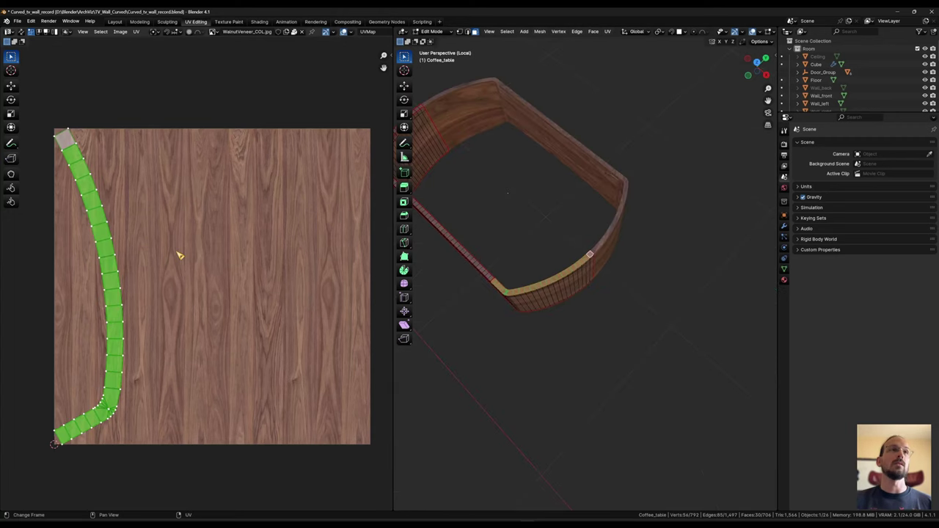
pyautogui.press('r')
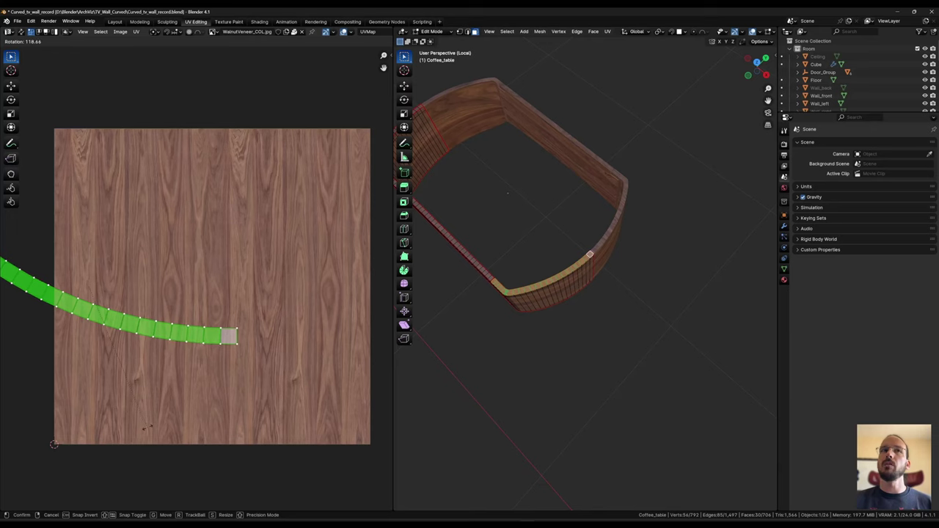
pyautogui.click(149, 431)
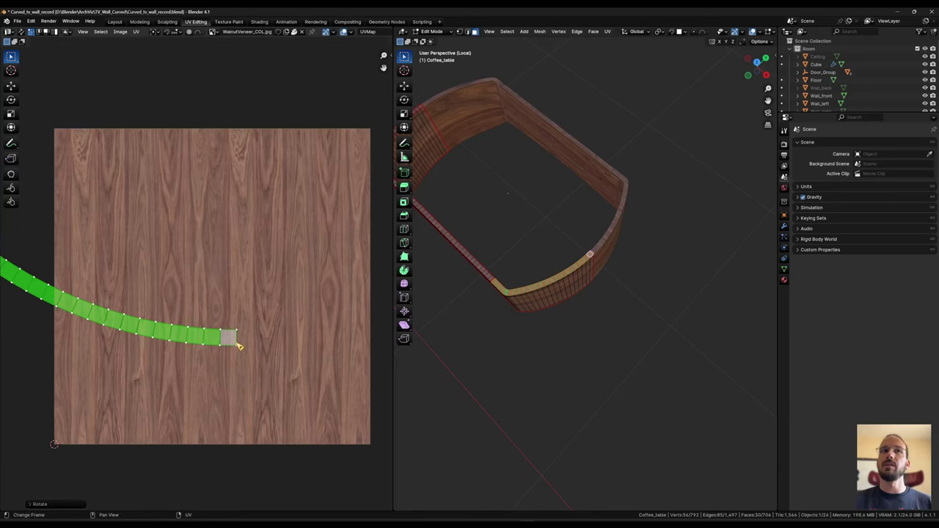
pyautogui.moveTo(239, 170); pyautogui.dragTo(285, 168, button='middle')
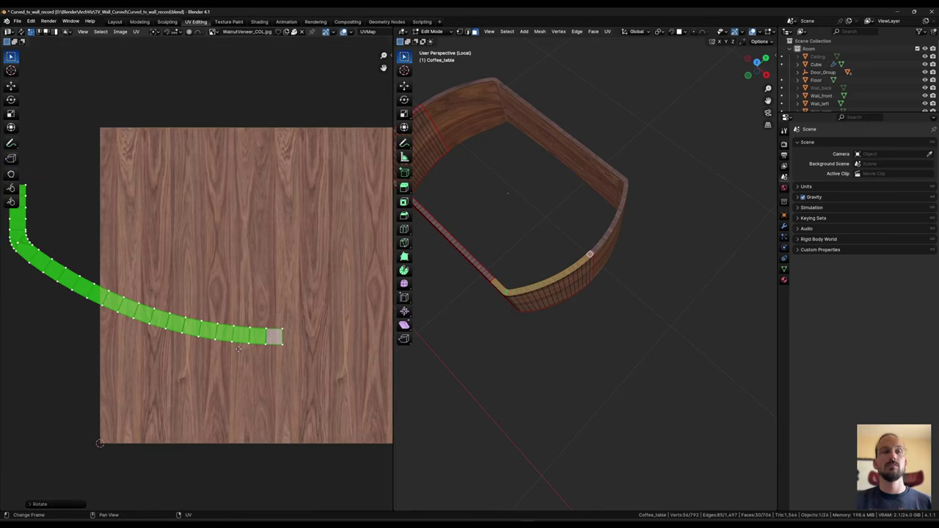
pyautogui.press('g')
pyautogui.click(337, 363)
# Step: Clear the selection, select the outer and inner faces of the curved end up to the middle seam, and unwrap them
pyautogui.scroll(4, 566, 265)
pyautogui.keyDown('shift'); pyautogui.moveTo(600, 252); pyautogui.dragTo(578, 295, button='middle'); pyautogui.keyUp('shift')
pyautogui.hotkey('alt', 'a')
pyautogui.scroll(1, 510, 240)
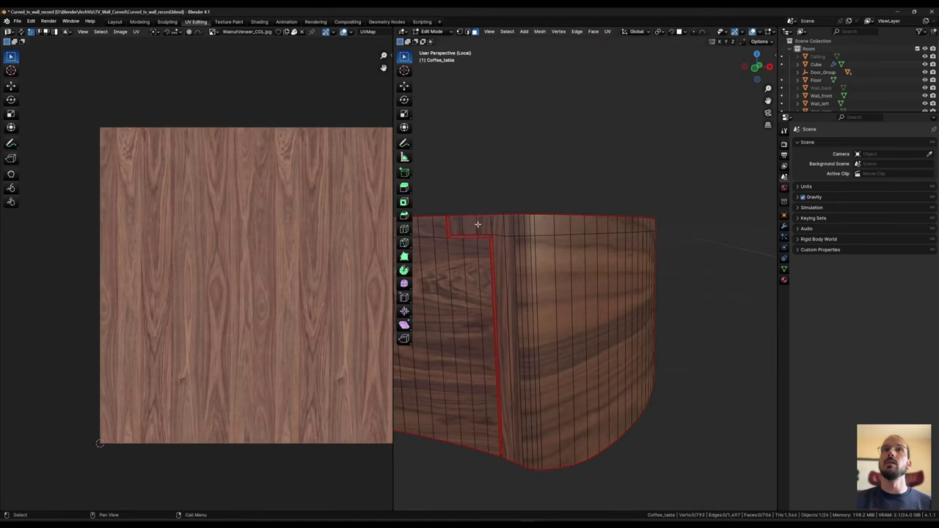
pyautogui.press('c')
pyautogui.moveTo(461, 224)
pyautogui.mouseDown()
pyautogui.moveTo(654, 232)
pyautogui.moveTo(653, 241)
pyautogui.mouseUp()
pyautogui.press('Escape')
pyautogui.moveTo(676, 317); pyautogui.dragTo(594, 239, button='middle')
pyautogui.press('u')
pyautogui.click(591, 236)
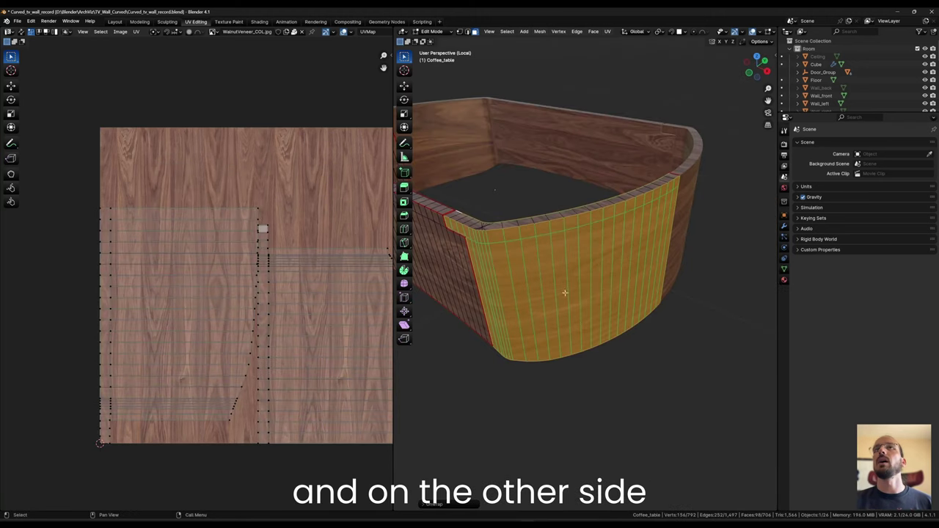
# Step: Rotate all UV islands of the curved end by 90°, shift them onto the veneer texture, and check the grain on the table
pyautogui.scroll(-2, 294, 308)
pyautogui.write('a')
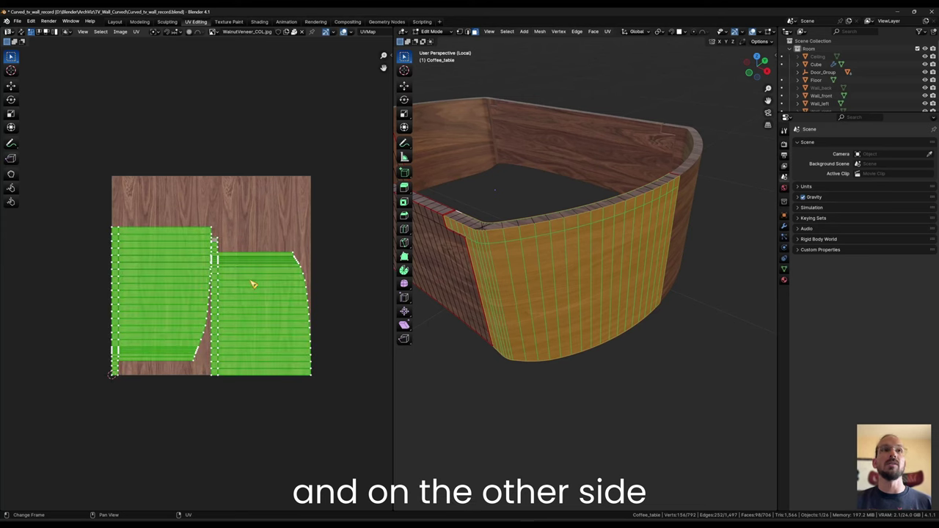
pyautogui.write('r90')
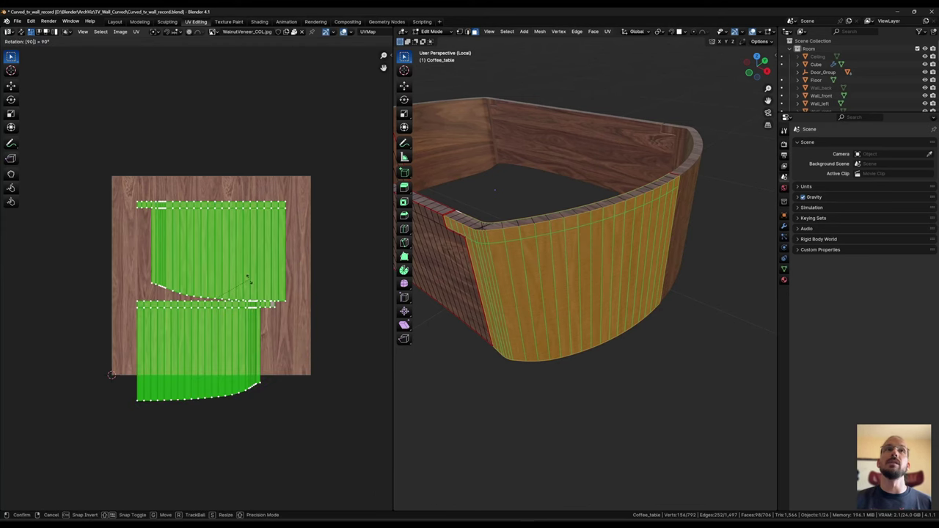
pyautogui.press('Return')
pyautogui.press('g')
pyautogui.click(225, 308)
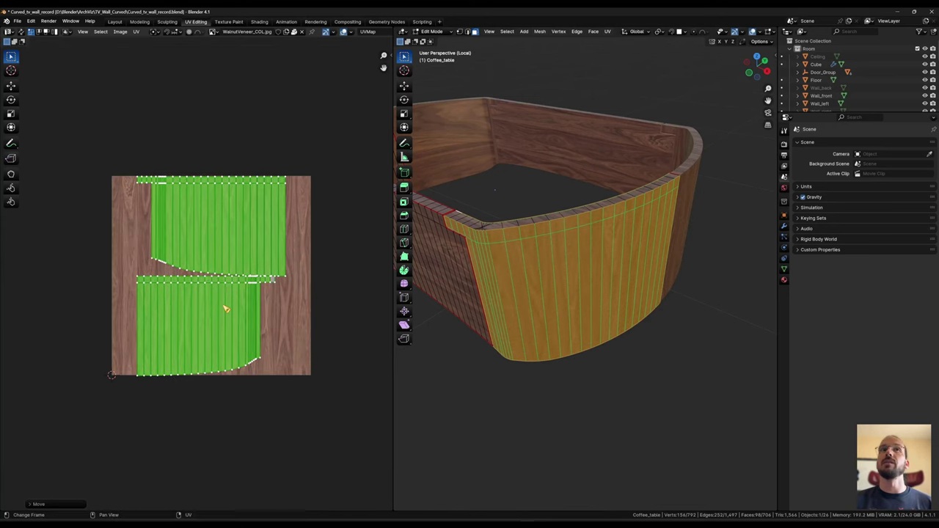
pyautogui.click(115, 21)
pyautogui.scroll(-2, 452, 310)
pyautogui.keyDown('shift'); pyautogui.moveTo(487, 325); pyautogui.dragTo(394, 279, button='middle'); pyautogui.keyUp('shift')
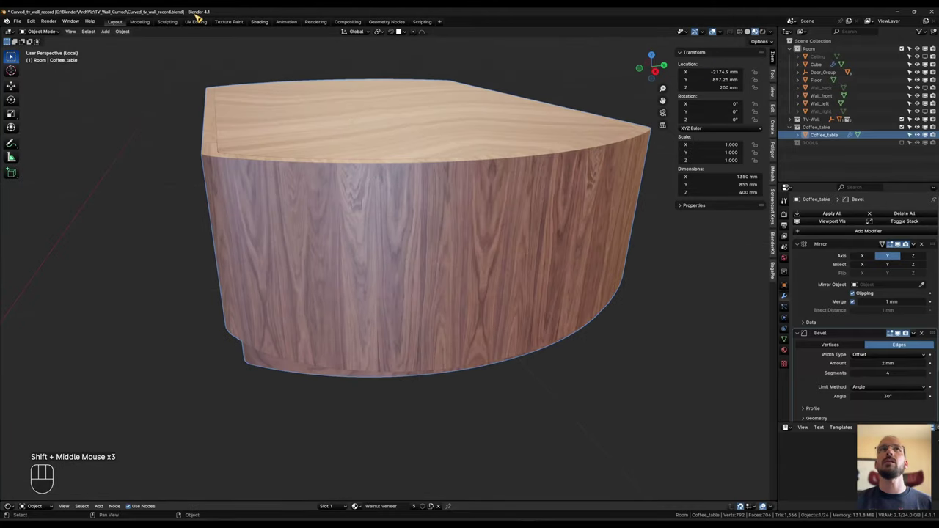
# Step: Select the upper UV island of the curved end, nudge it up by about 0.009, and leave mesh editing
pyautogui.click(196, 22)
pyautogui.moveTo(108, 143); pyautogui.dragTo(319, 235)
pyautogui.press('l')
pyautogui.moveTo(551, 304); pyautogui.dragTo(485, 282, button='middle')
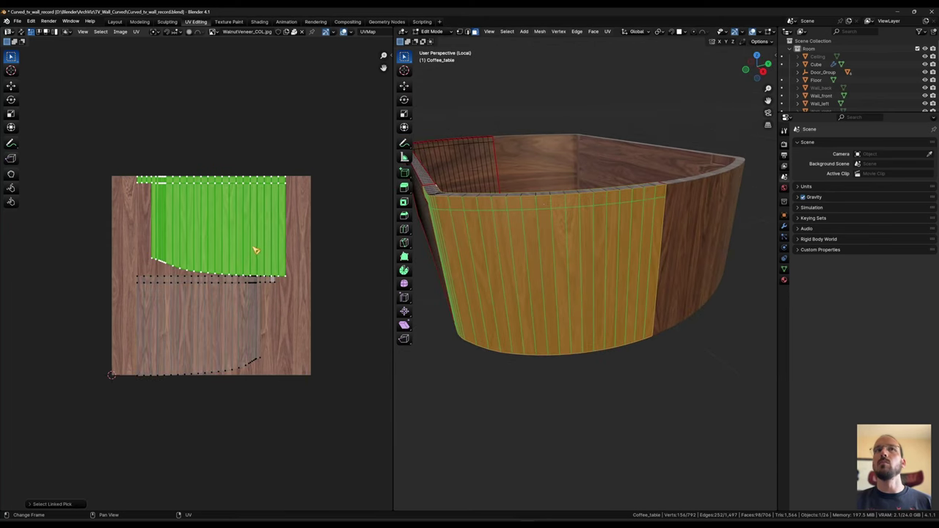
pyautogui.press('g')
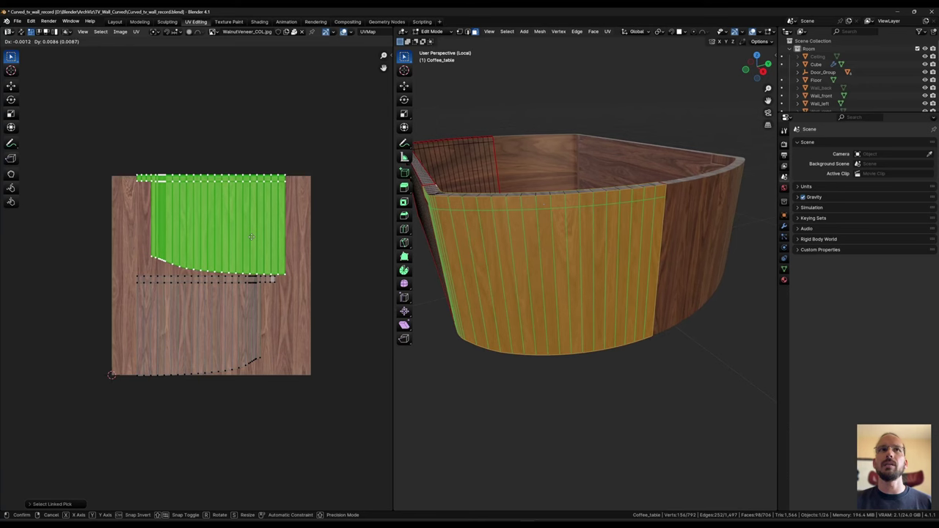
pyautogui.click(251, 237)
pyautogui.moveTo(663, 281); pyautogui.dragTo(645, 269, button='middle')
pyautogui.press('Tab')
# Step: Examine the veneer grain on the coffee table's curved end, straight side and tabletop
pyautogui.moveTo(580, 323); pyautogui.dragTo(637, 350, button='middle')
pyautogui.scroll(-3, 579, 339)
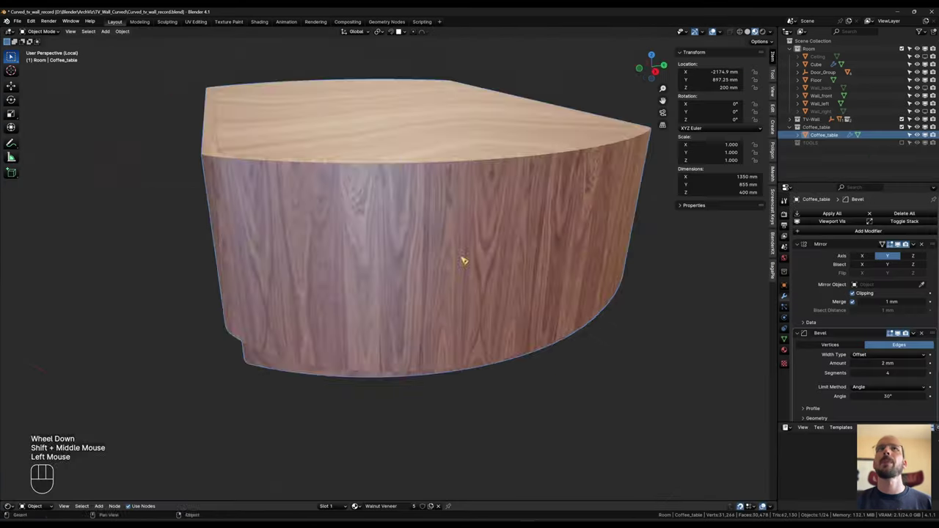
pyautogui.moveTo(463, 260); pyautogui.dragTo(513, 242, button='middle')
pyautogui.scroll(-2, 506, 218)
pyautogui.moveTo(513, 242)
pyautogui.keyDown('shift'); pyautogui.mouseDown(button='middle')
pyautogui.moveTo(506, 218)
pyautogui.moveTo(499, 231)
pyautogui.mouseUp(button='middle'); pyautogui.keyUp('shift')
pyautogui.moveTo(499, 232); pyautogui.dragTo(481, 261, button='middle')
pyautogui.keyDown('shift'); pyautogui.moveTo(481, 261); pyautogui.dragTo(433, 270, button='middle'); pyautogui.keyUp('shift')
pyautogui.scroll(2, 360, 249)
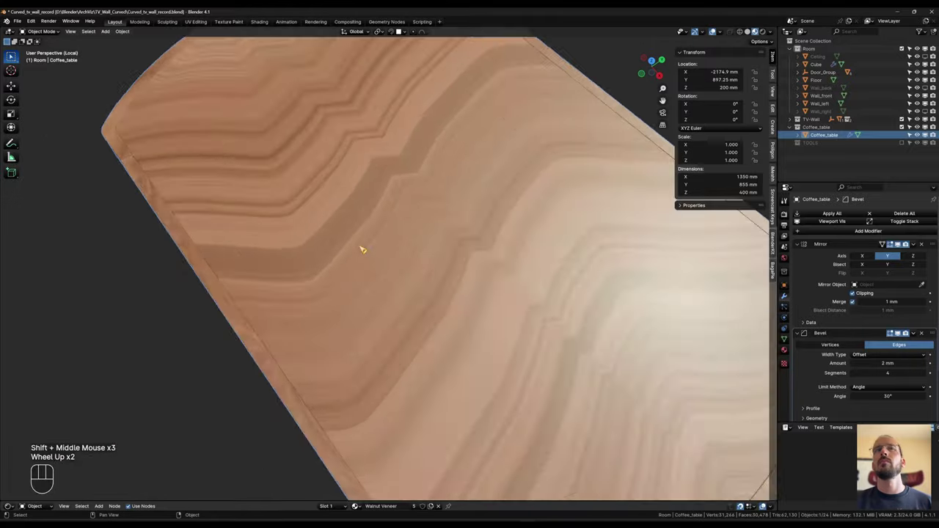
pyautogui.scroll(-2, 360, 251)
pyautogui.keyDown('shift'); pyautogui.moveTo(463, 320); pyautogui.dragTo(416, 219, button='middle'); pyautogui.keyUp('shift')
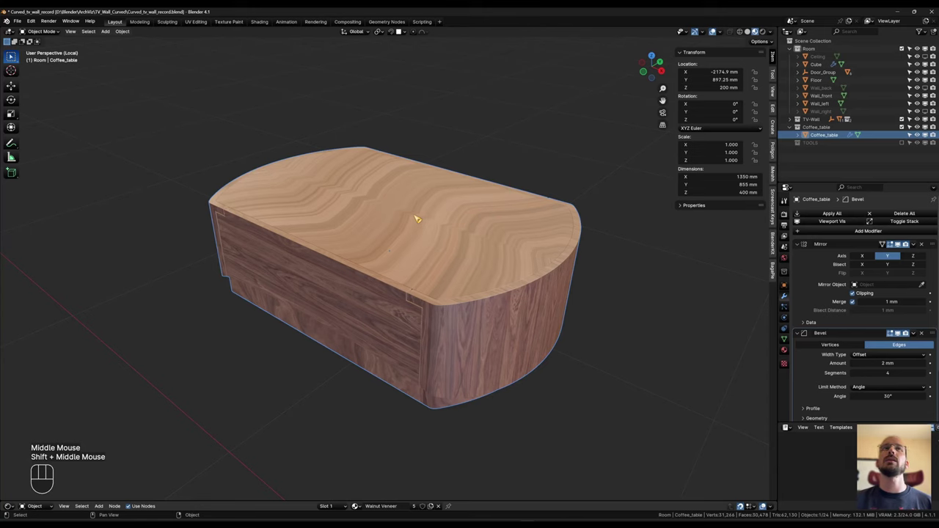
# Step: Clear the coffee table's mesh selection in vertex mode and reveal its hidden tabletop and base faces as the selection
pyautogui.press('Tab')
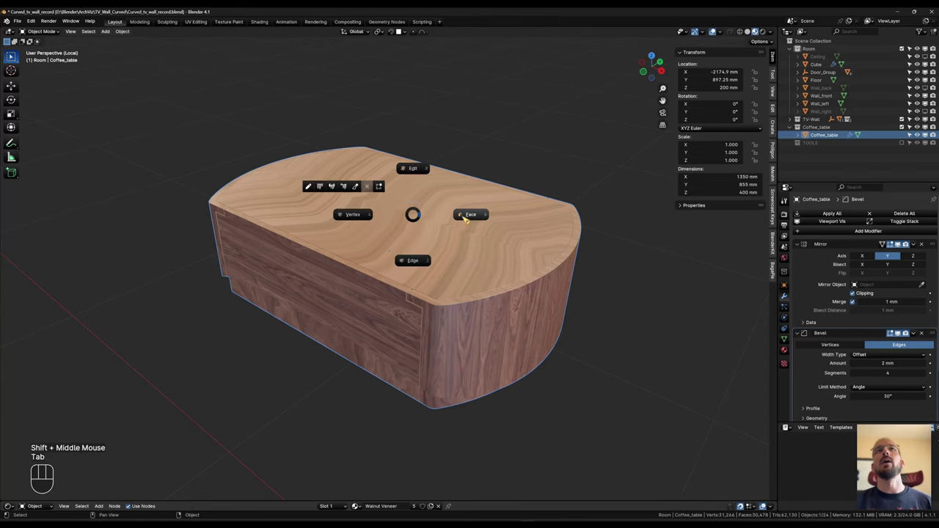
pyautogui.click(434, 158)
pyautogui.press('Tab')
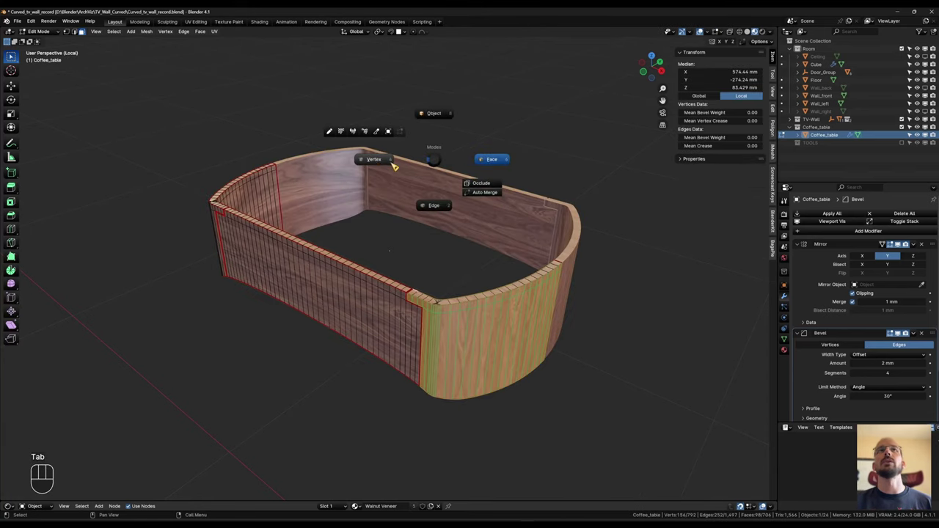
pyautogui.click(404, 178)
pyautogui.click(629, 337)
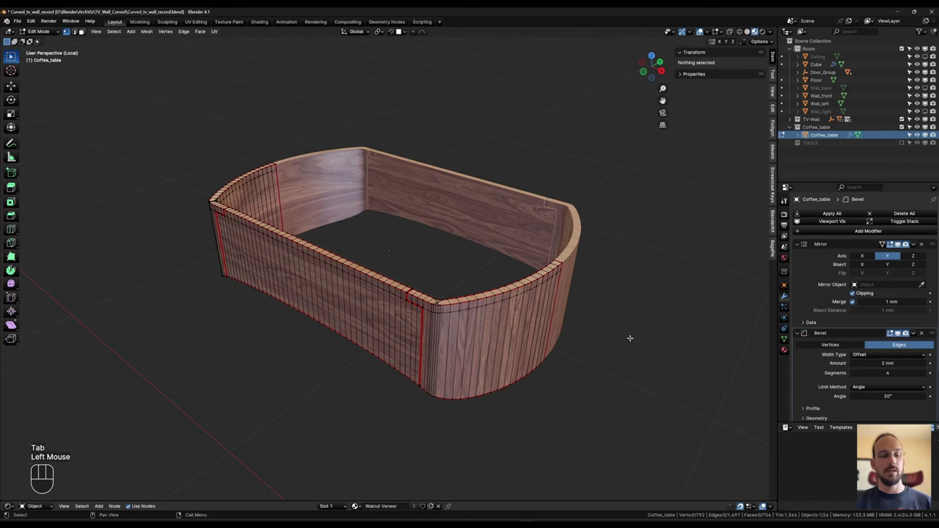
pyautogui.hotkey('alt', 'h')
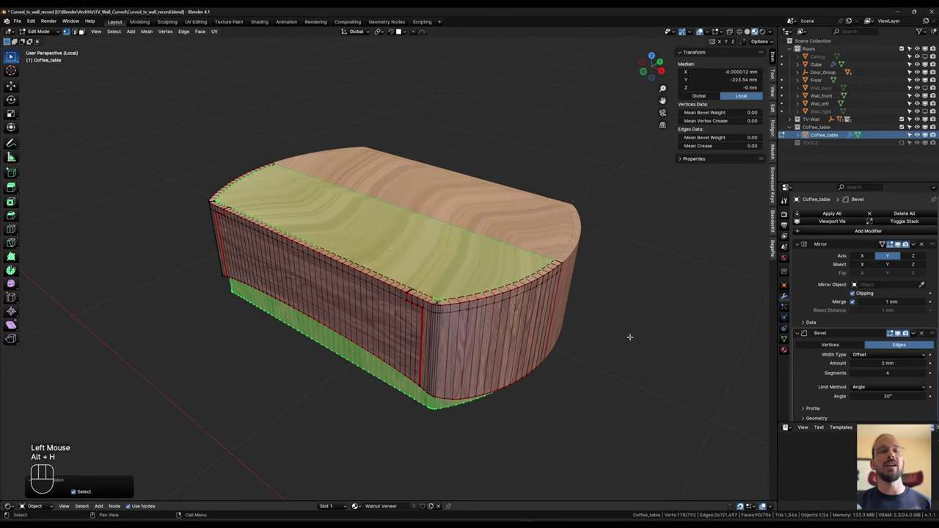
# Step: Add a second material slot to the coffee table, assign it to the selected tabletop and base faces, and enlarge the node editor
pyautogui.keyDown('shift'); pyautogui.moveTo(630, 338); pyautogui.dragTo(512, 292, button='middle'); pyautogui.keyUp('shift')
pyautogui.keyDown('shift'); pyautogui.scroll(1, 512, 291); pyautogui.keyUp('shift')
pyautogui.click(784, 350)
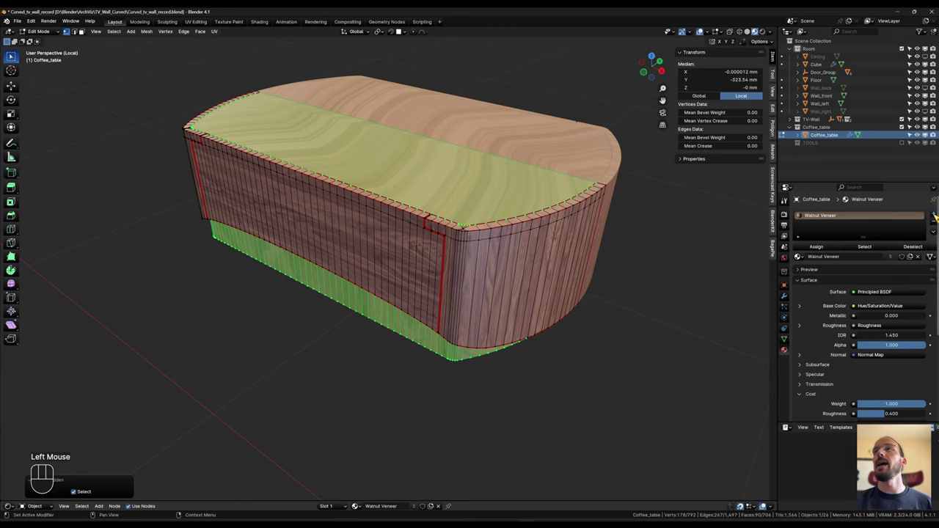
pyautogui.click(934, 217)
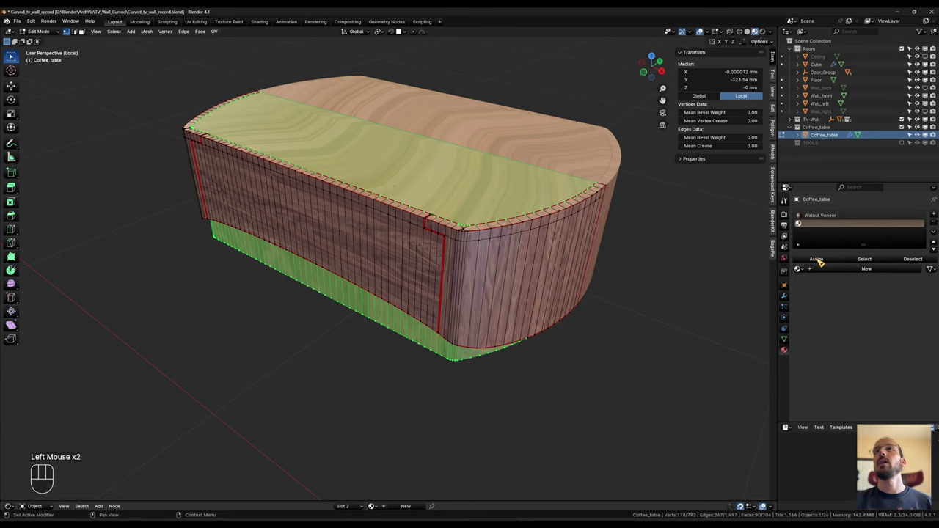
pyautogui.click(818, 260)
pyautogui.moveTo(474, 500); pyautogui.dragTo(360, 354)
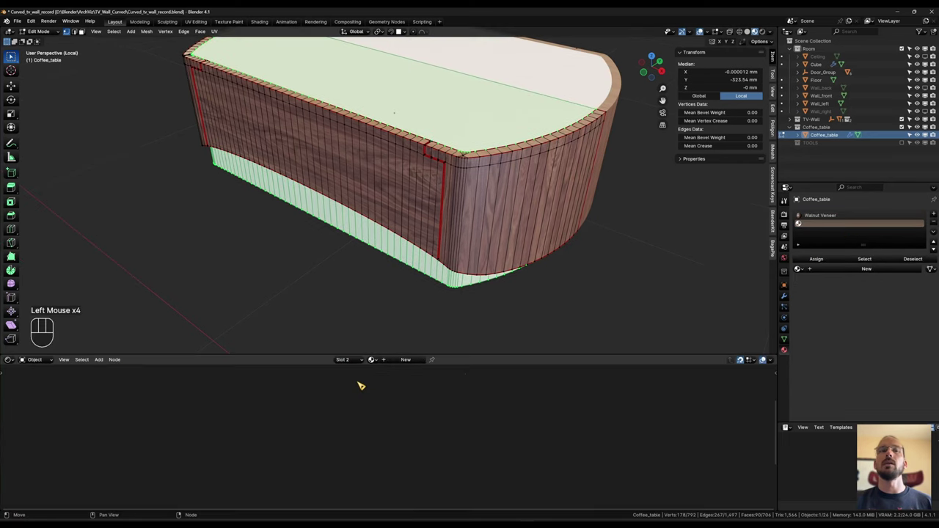
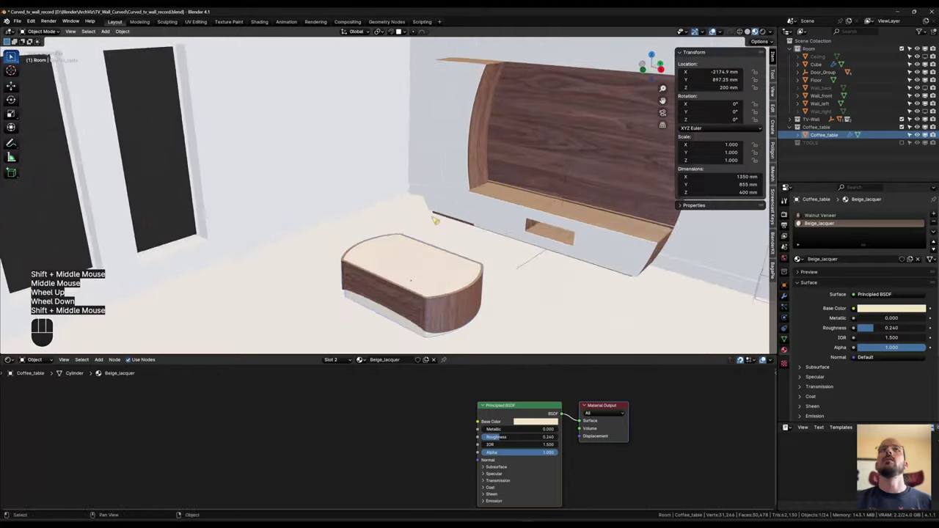
# Step: Apply the existing Beige_lacquer material to the TV wall's upper sideboard drawer front
pyautogui.scroll(1, 488, 233)
pyautogui.moveTo(470, 253); pyautogui.dragTo(483, 257, button='middle')
pyautogui.click(499, 269)
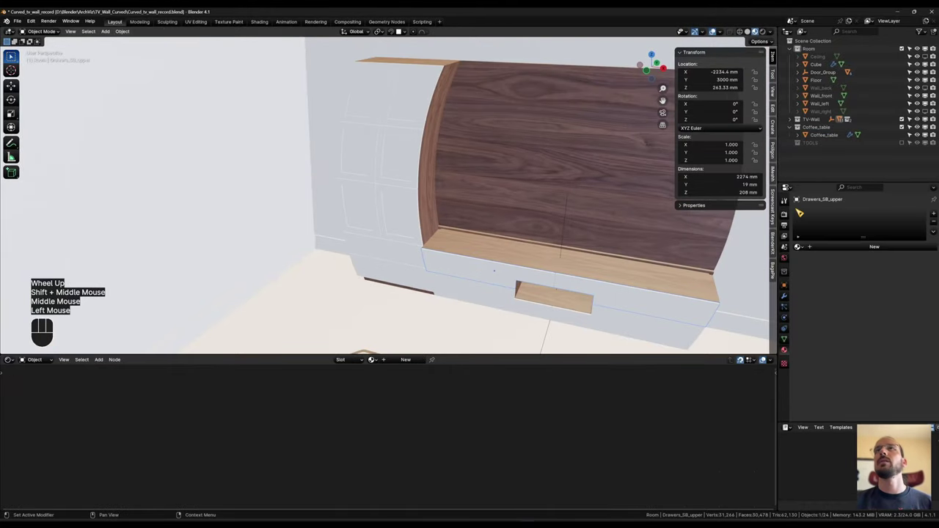
pyautogui.click(800, 248)
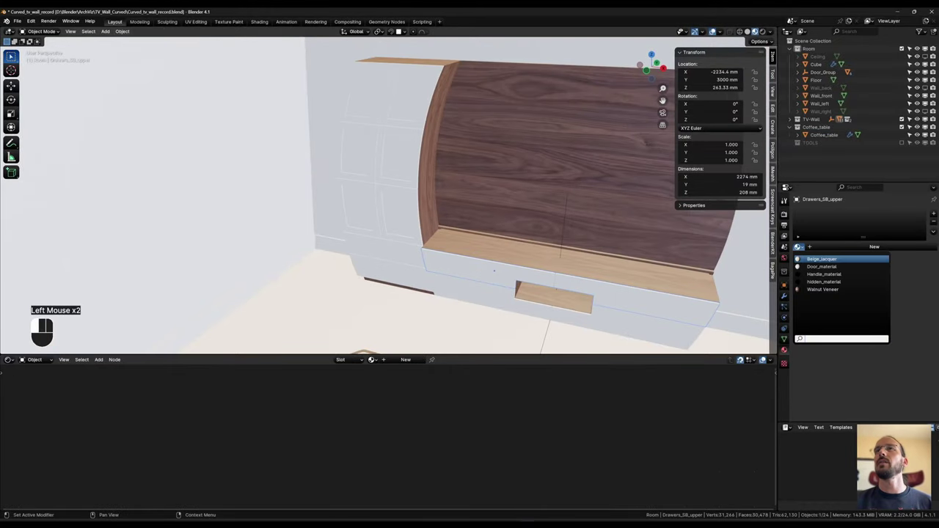
pyautogui.click(848, 265)
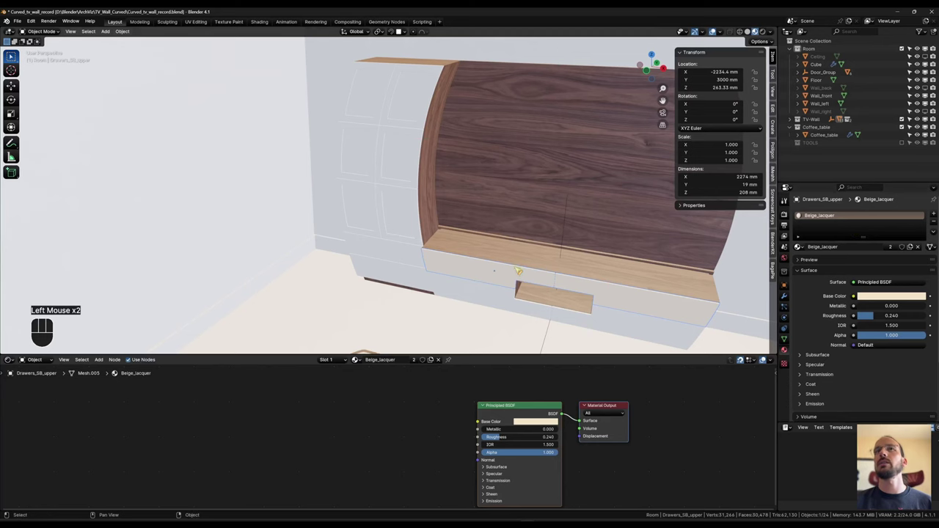
# Step: Select the other drawer fronts and the tower doors, and link the upper sideboard drawer's material to them
pyautogui.moveTo(518, 270); pyautogui.dragTo(491, 250, button='middle')
pyautogui.click(491, 253)
pyautogui.keyDown('shift'); pyautogui.click(413, 213); pyautogui.keyUp('shift')
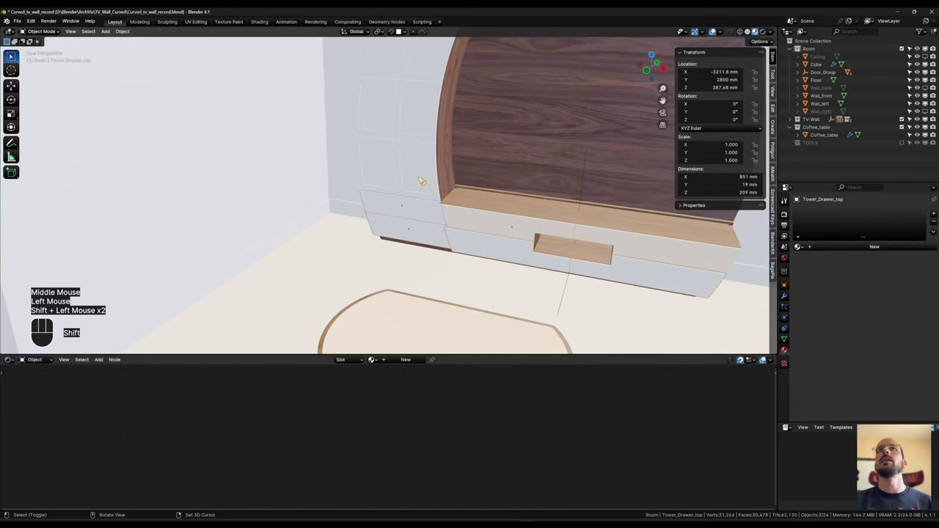
pyautogui.keyDown('shift'); pyautogui.click(510, 227); pyautogui.keyUp('shift')
pyautogui.hotkey('ctrl', 'l')
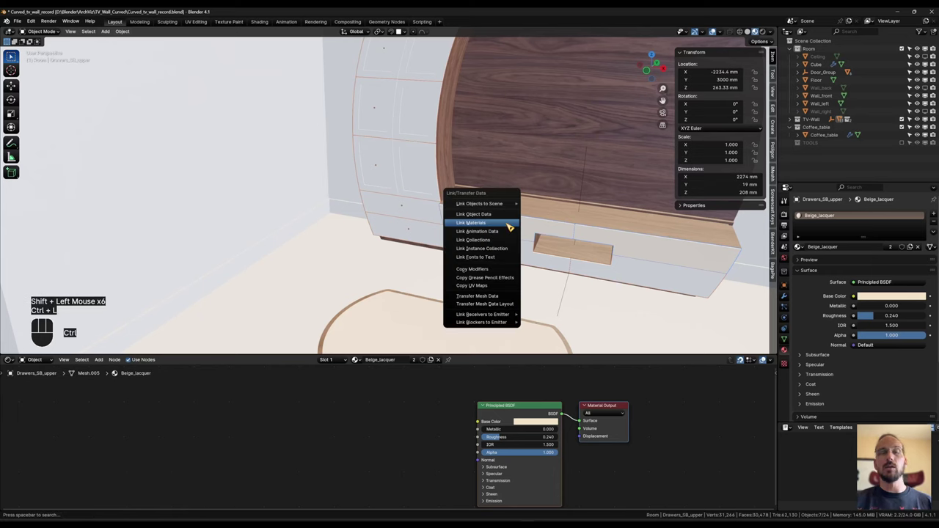
pyautogui.click(507, 225)
# Step: Select the tower's three curved doors, making the lowest one the active object
pyautogui.moveTo(504, 225); pyautogui.dragTo(451, 155, button='middle')
pyautogui.scroll(-1, 447, 216)
pyautogui.scroll(3, 408, 207)
pyautogui.scroll(-1, 416, 179)
pyautogui.click(450, 156)
pyautogui.keyDown('shift'); pyautogui.click(430, 229); pyautogui.keyUp('shift')
pyautogui.keyDown('shift'); pyautogui.click(430, 255); pyautogui.keyUp('shift')
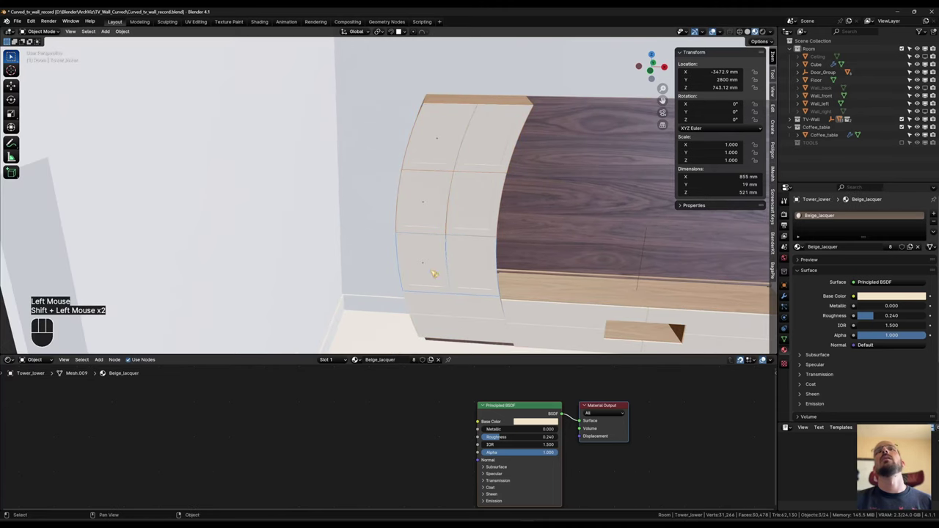
# Step: Add a second material slot to the lowest tower door and assign it to the selected inset panel faces
pyautogui.scroll(3, 432, 273)
pyautogui.moveTo(433, 275); pyautogui.dragTo(446, 210, button='middle')
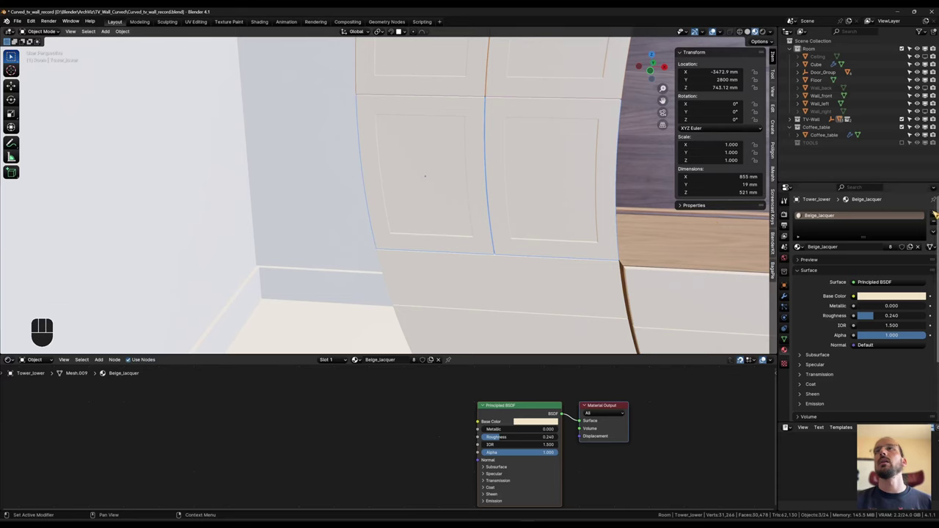
pyautogui.click(935, 215)
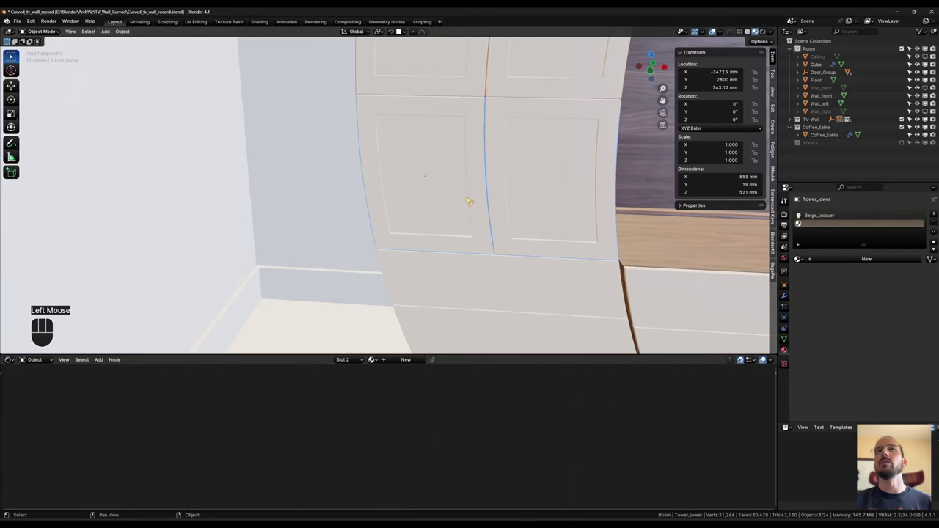
pyautogui.press('Tab')
pyautogui.click(817, 261)
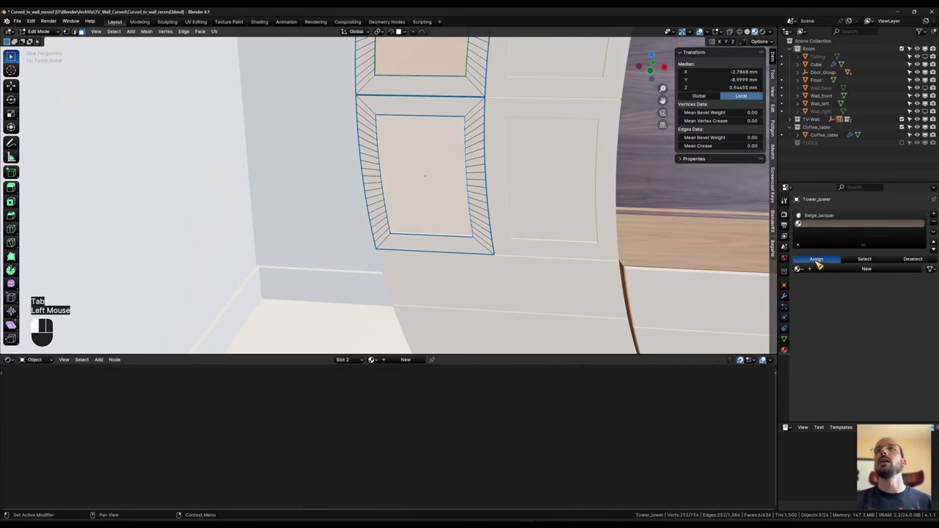
pyautogui.press('Tab')
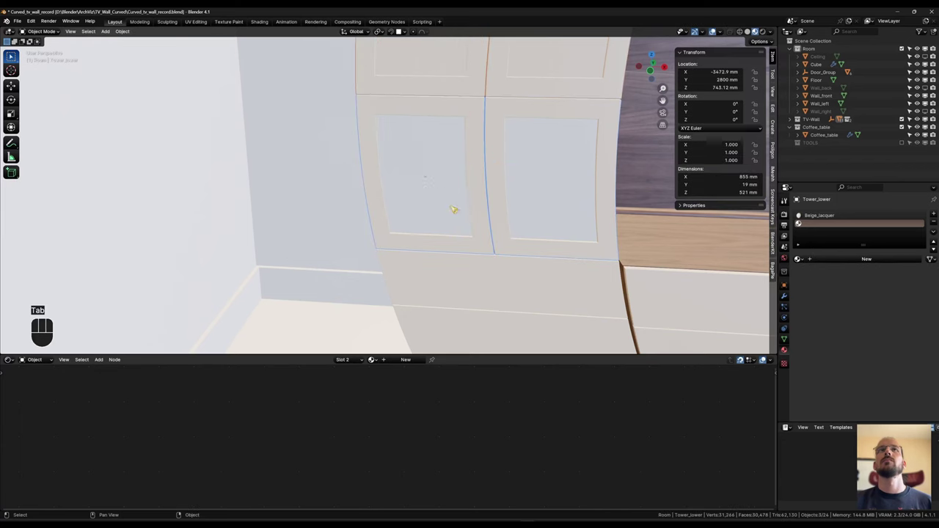
# Step: Create a new material in the lowest tower door's second slot and name it Glass
pyautogui.click(406, 359)
pyautogui.doubleClick(382, 359)
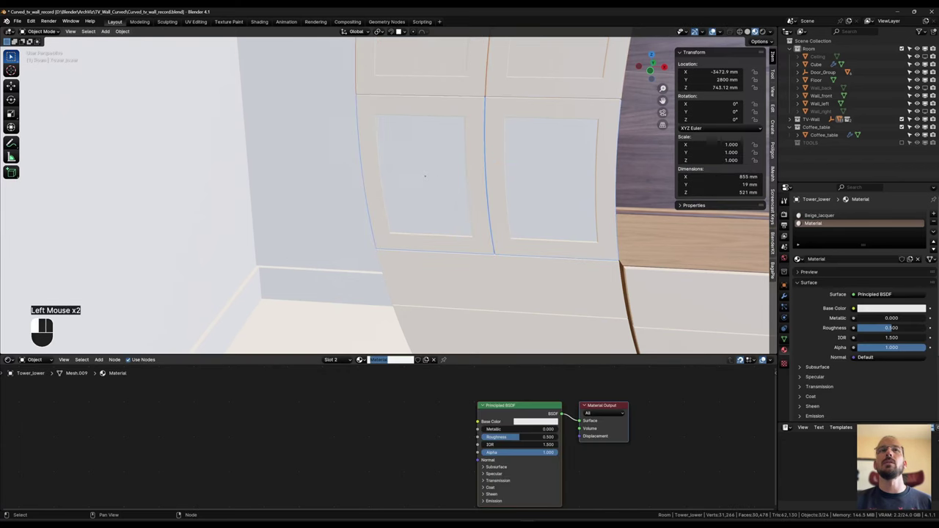
pyautogui.write('Glass')
pyautogui.press('Return')
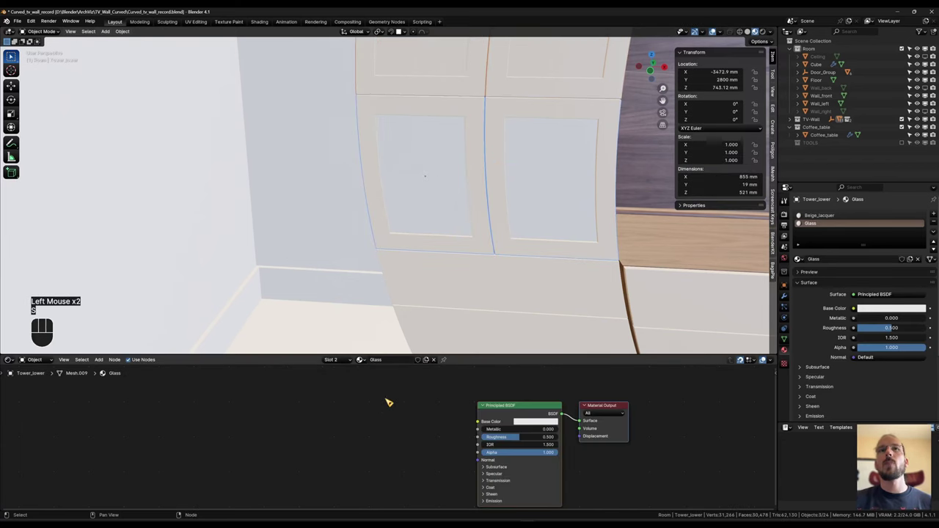
# Step: Delete the Principled BSDF from the Glass material and place a Glass BSDF node in the node tree
pyautogui.scroll(-1, 389, 403)
pyautogui.moveTo(389, 402); pyautogui.dragTo(436, 426, button='middle')
pyautogui.scroll(-1, 489, 446)
pyautogui.click(557, 424)
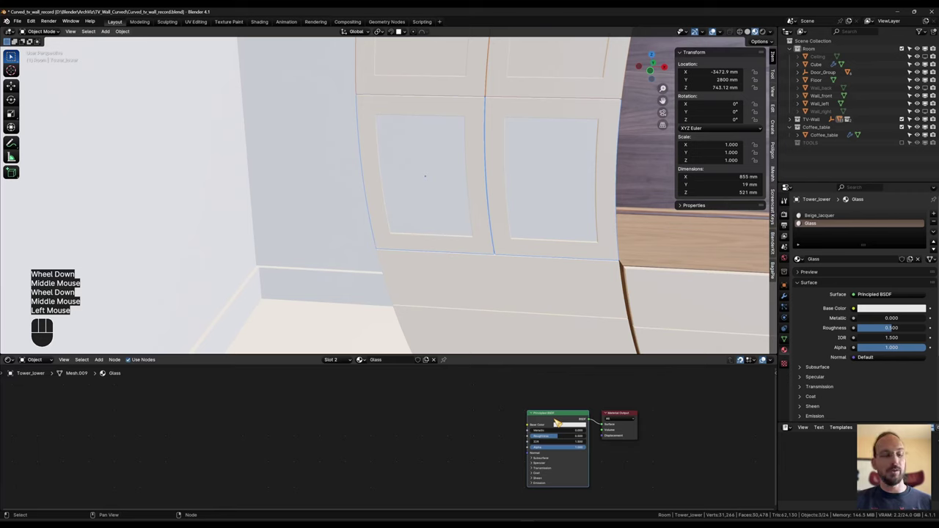
pyautogui.press('x')
pyautogui.hotkey('shift', 'a')
pyautogui.write('glass')
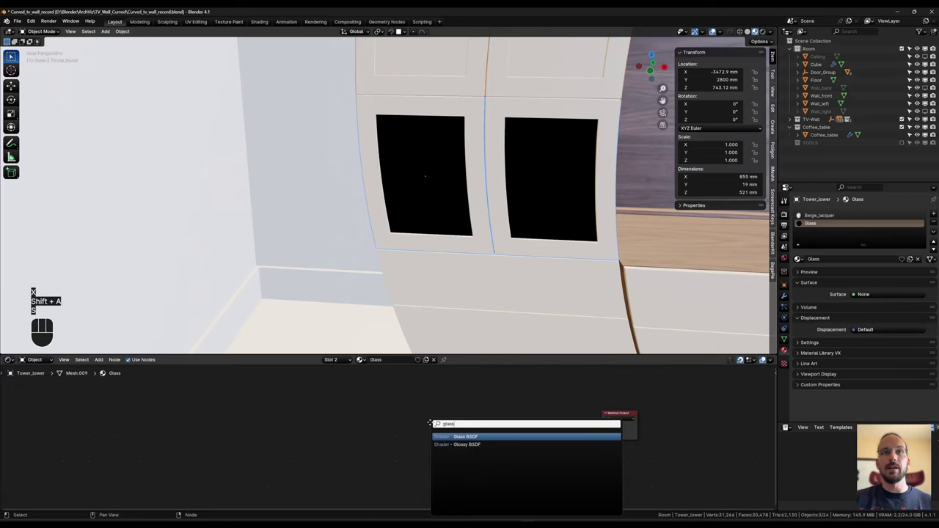
pyautogui.press('Return')
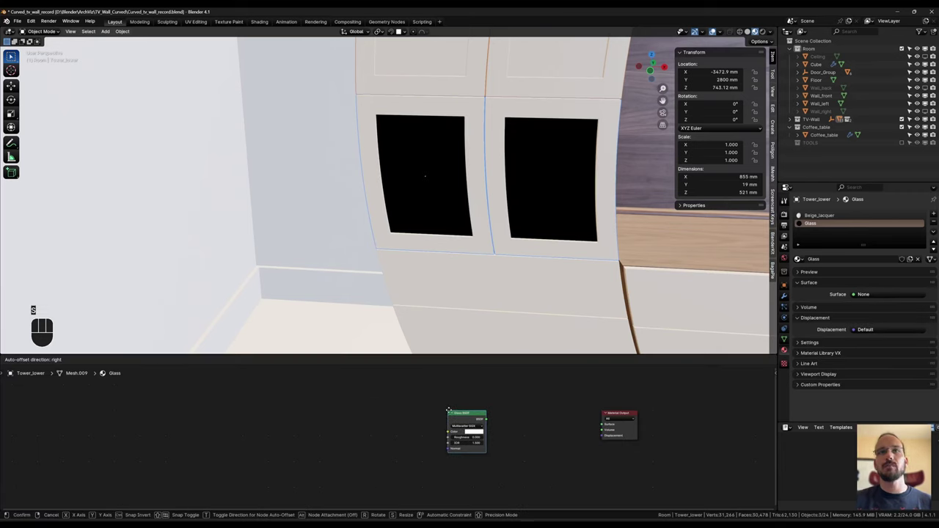
pyautogui.click(466, 432)
# Step: Add a Transparent BSDF node directly below the Glass BSDF
pyautogui.hotkey('shift', 'a')
pyautogui.moveTo(639, 467)
pyautogui.write('transp')
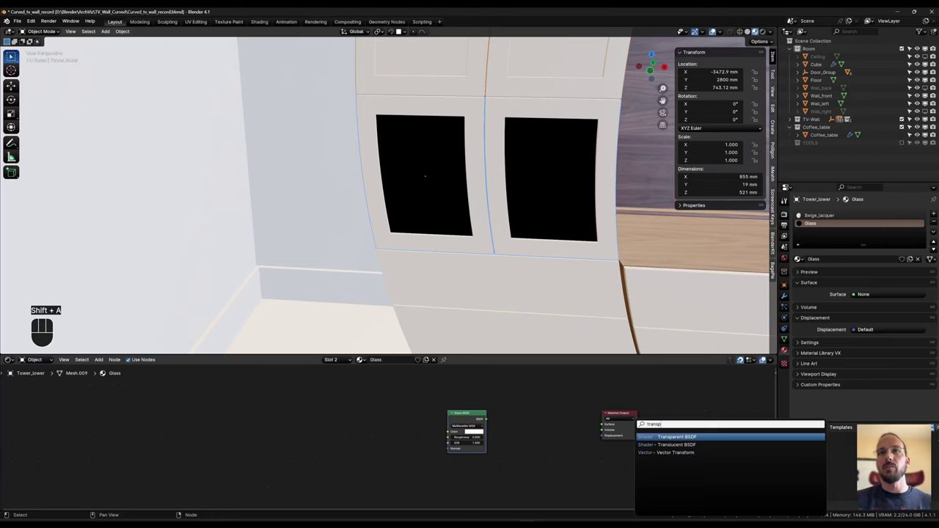
pyautogui.press('Return')
pyautogui.click(470, 467)
# Step: Add a Mix Shader, feed the Glass and Transparent BSDFs into it, and connect it to the material's Surface output
pyautogui.hotkey('shift', 'a')
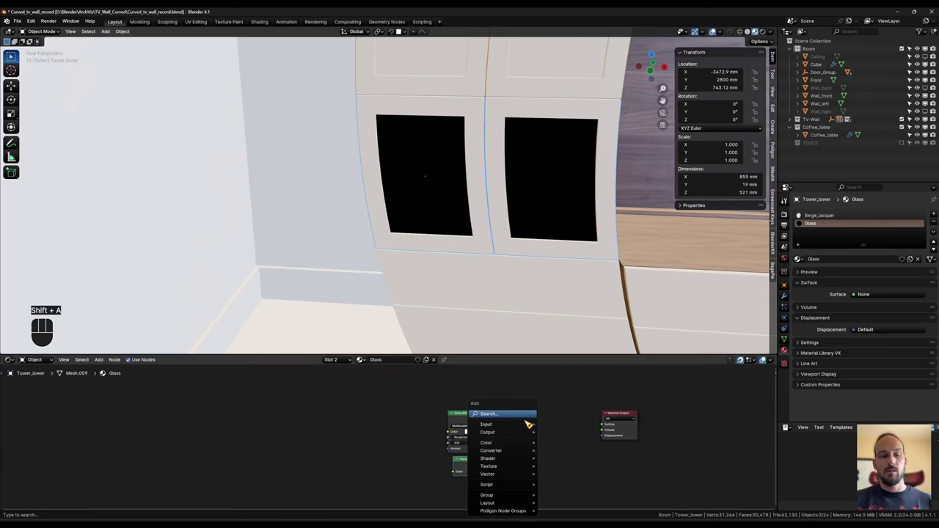
pyautogui.write('mix')
pyautogui.press('Down')
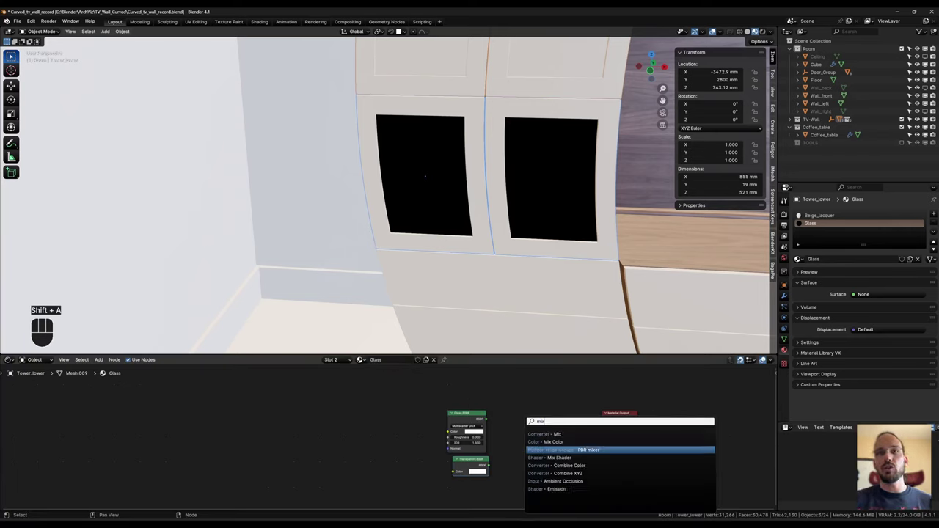
pyautogui.press('Return')
pyautogui.click(501, 397)
pyautogui.moveTo(486, 419); pyautogui.dragTo(520, 431)
pyautogui.moveTo(484, 465); pyautogui.dragTo(606, 425)
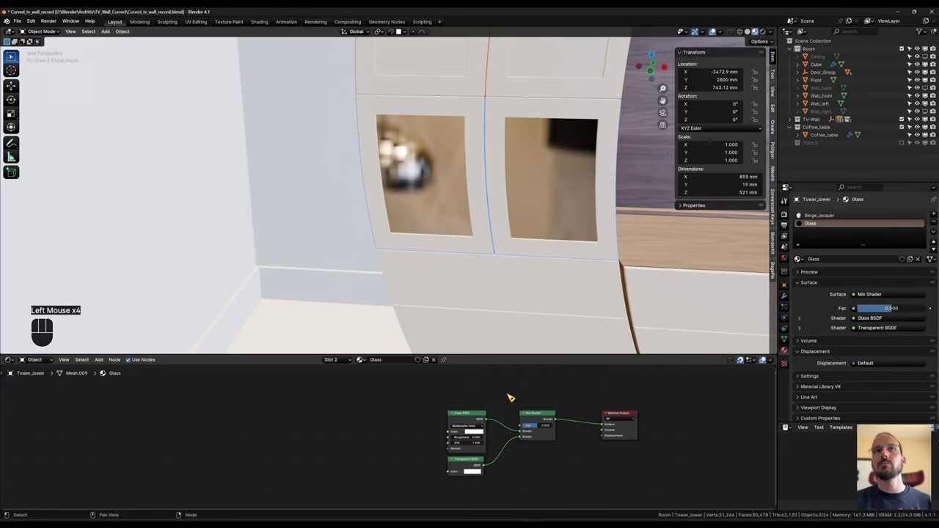
# Step: Switch the viewport to rendered shading and inspect the glass panels of the lowest tower door
pyautogui.click(764, 32)
pyautogui.keyDown('shift'); pyautogui.moveTo(482, 210); pyautogui.dragTo(490, 192, button='middle'); pyautogui.keyUp('shift')
pyautogui.scroll(3, 497, 193)
# Step: Add a Fresnel node above the Glass BSDF and connect it to the Mix Shader's Fac input
pyautogui.moveTo(436, 377); pyautogui.dragTo(430, 419, button='middle')
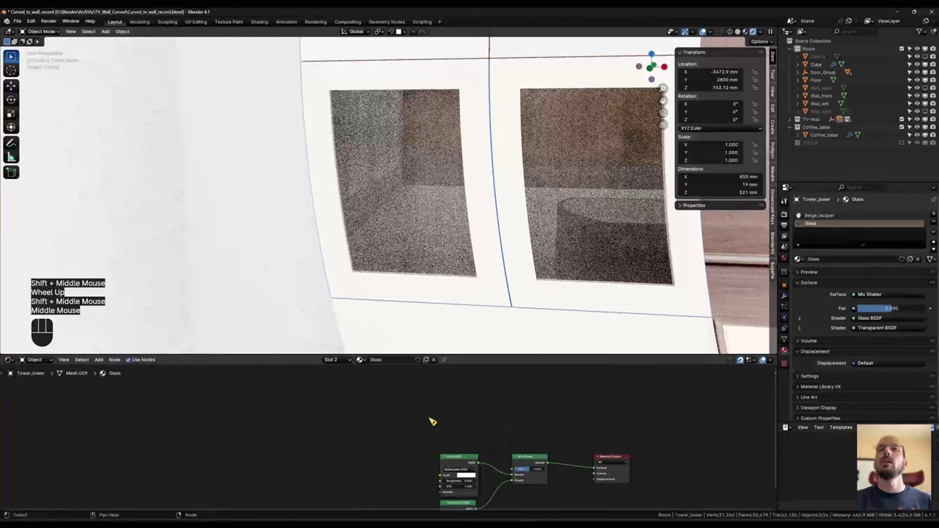
pyautogui.hotkey('shift', 'a')
pyautogui.write('fren')
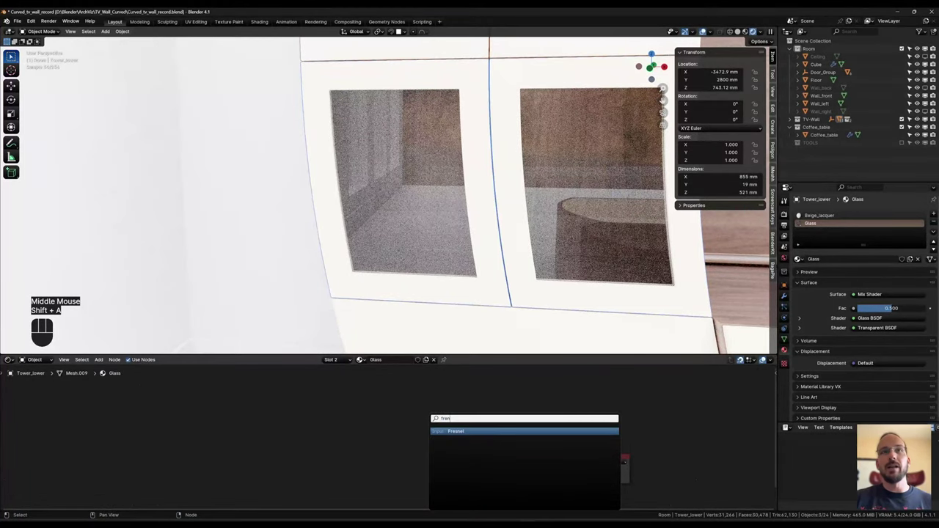
pyautogui.press('Return')
pyautogui.moveTo(458, 437)
pyautogui.mouseDown(button='middle')
pyautogui.moveTo(411, 367)
pyautogui.moveTo(440, 433)
pyautogui.mouseUp(button='middle')
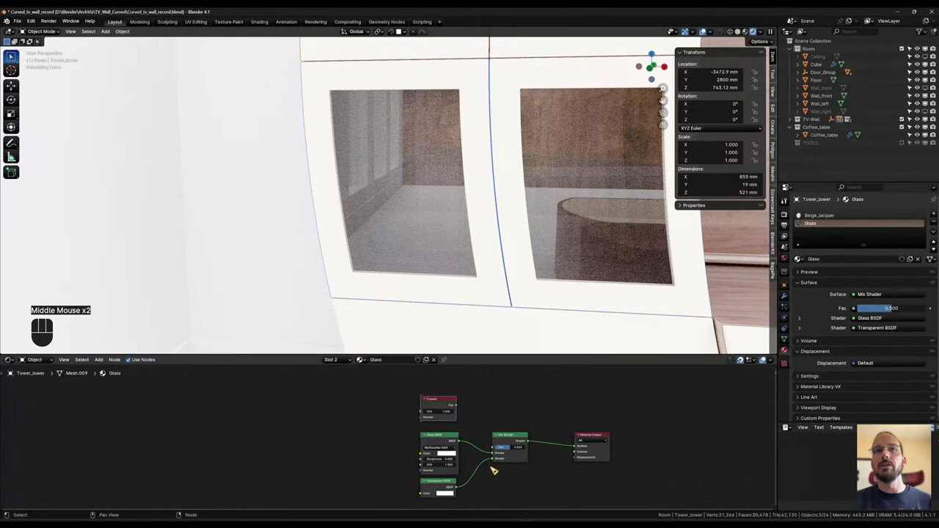
pyautogui.scroll(1, 443, 407)
pyautogui.moveTo(455, 403); pyautogui.dragTo(500, 447)
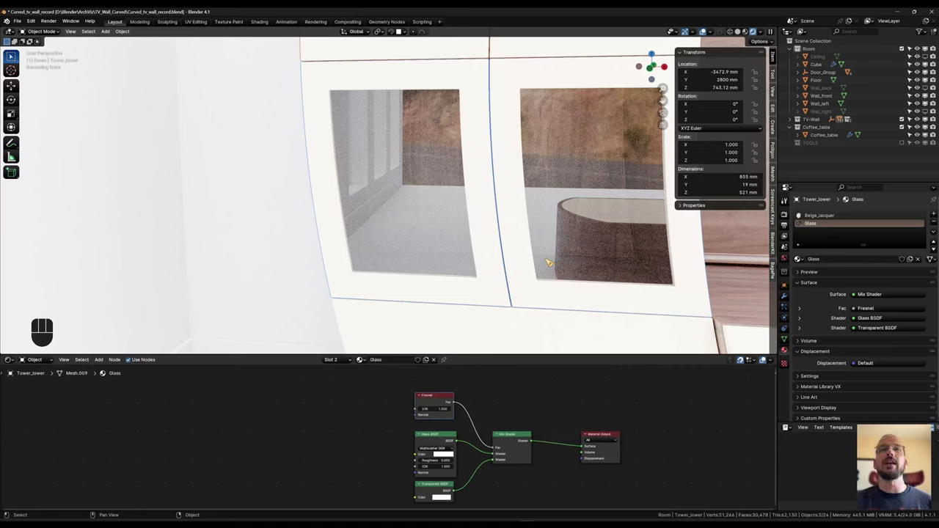
# Step: Set the IOR of both the Glass BSDF and the Fresnel node to 1.45
pyautogui.click(436, 467)
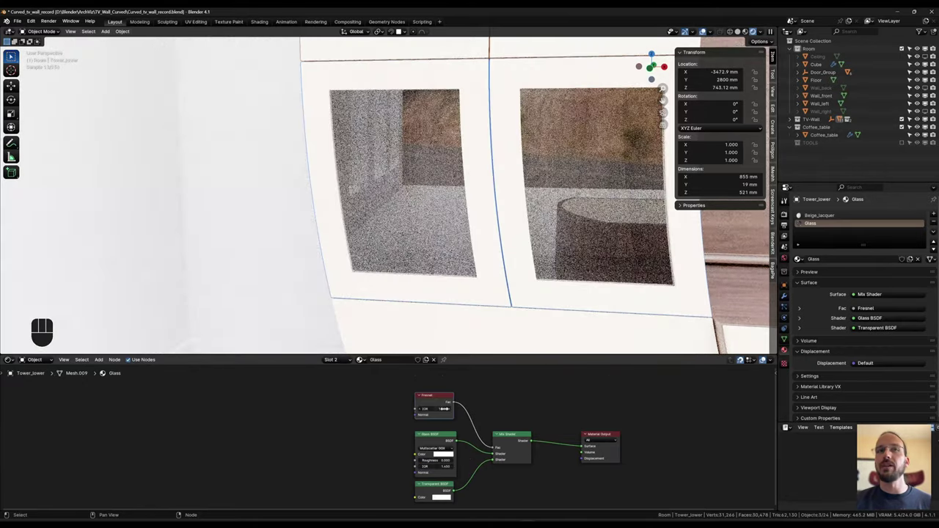
pyautogui.click(433, 409)
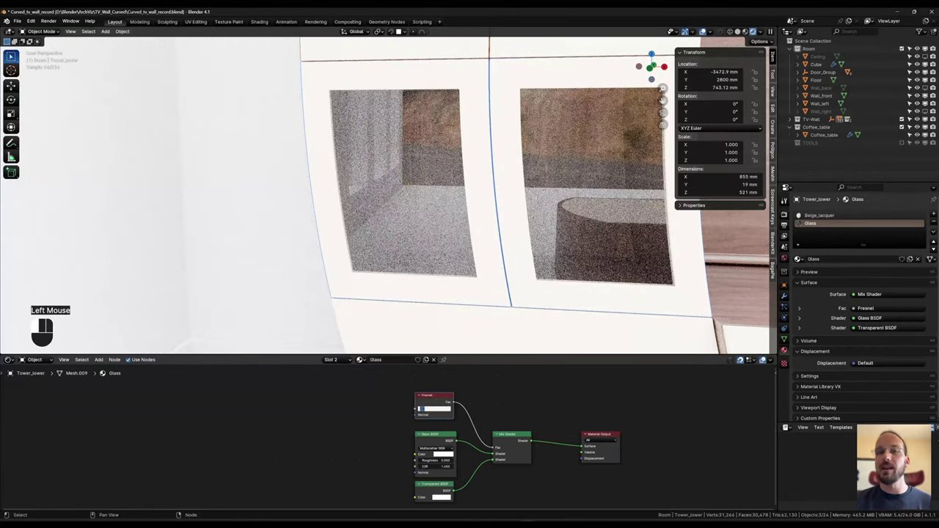
pyautogui.write('1.45')
pyautogui.press('Return')
# Step: Collapse the node editor, link the lowest door's materials to the other two tower doors, and select the middle door
pyautogui.scroll(-2, 646, 242)
pyautogui.keyDown('shift'); pyautogui.moveTo(646, 242); pyautogui.dragTo(525, 236, button='middle'); pyautogui.keyUp('shift')
pyautogui.moveTo(525, 236); pyautogui.dragTo(426, 207, button='middle')
pyautogui.keyDown('shift'); pyautogui.moveTo(426, 206); pyautogui.dragTo(433, 224, button='middle'); pyautogui.keyUp('shift')
pyautogui.moveTo(500, 355); pyautogui.dragTo(500, 503)
pyautogui.moveTo(415, 258); pyautogui.dragTo(411, 274, button='middle')
pyautogui.hotkey('ctrl', 'l')
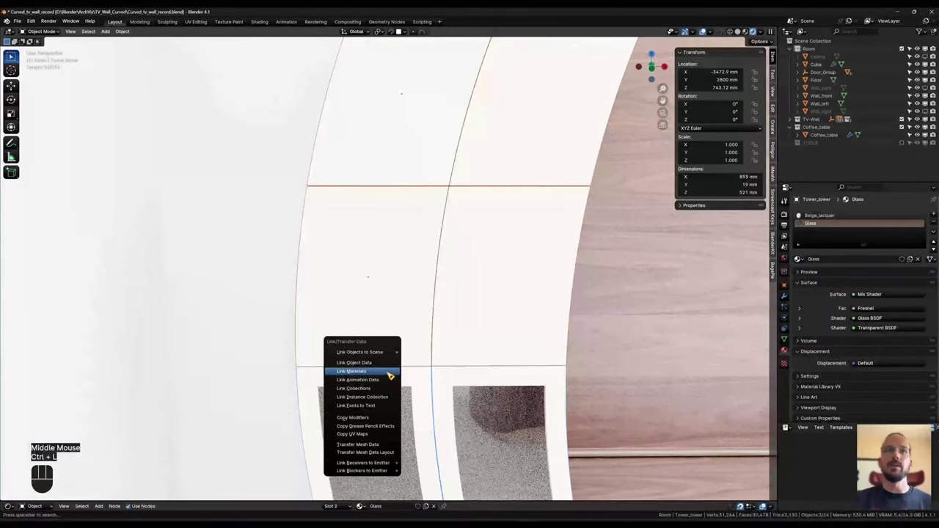
pyautogui.click(390, 374)
pyautogui.click(380, 300)
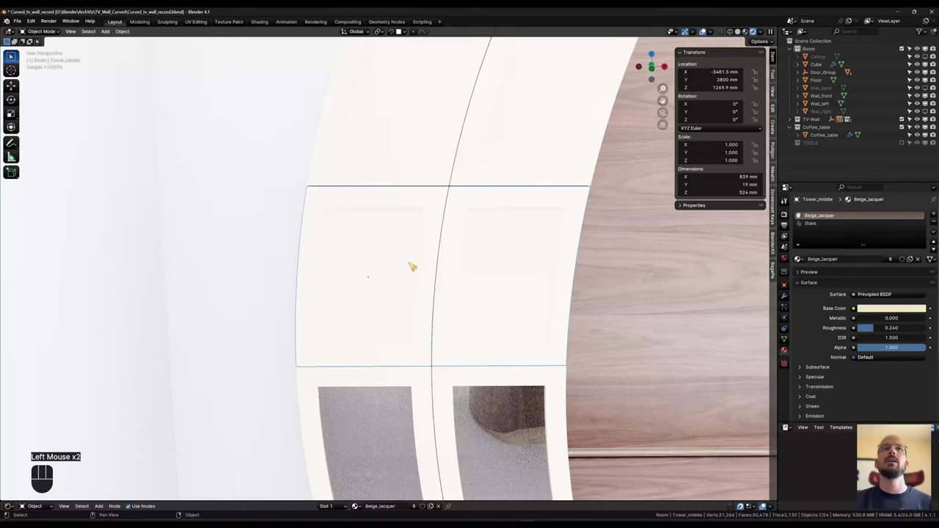
# Step: Assign the Glass material to the inset panel of the middle tower door
pyautogui.press('Tab')
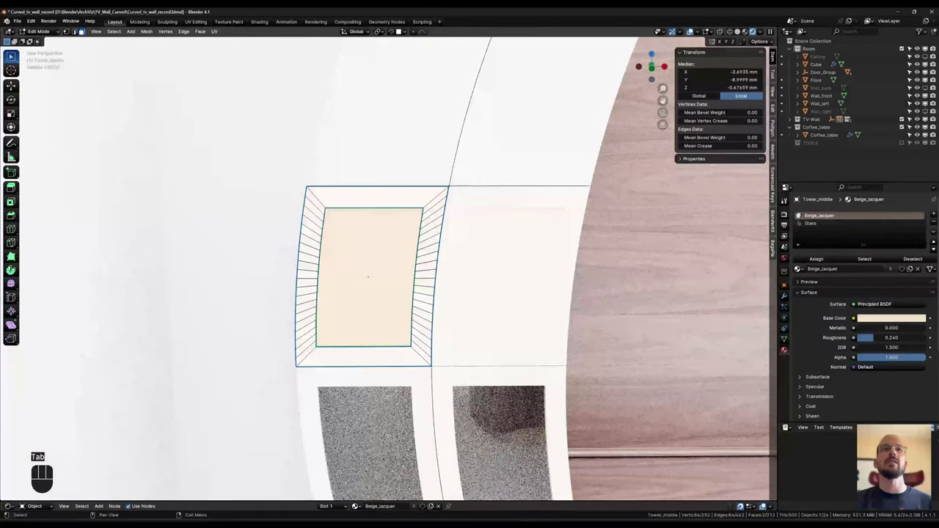
pyautogui.click(811, 223)
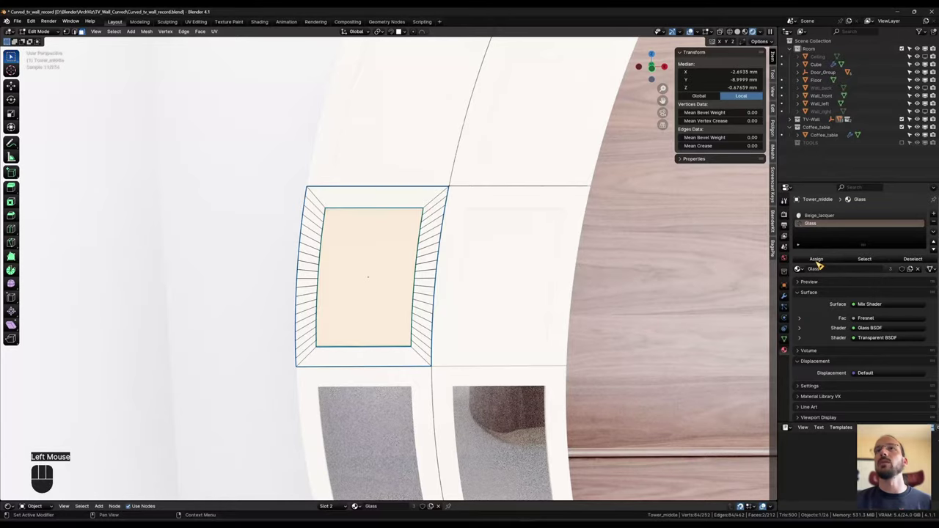
pyautogui.click(817, 259)
pyautogui.moveTo(521, 257); pyautogui.dragTo(492, 301, button='middle')
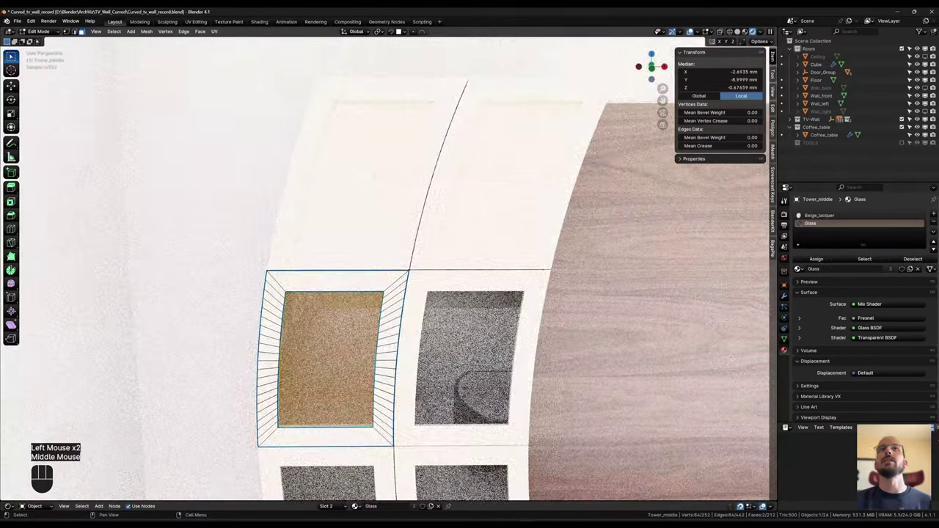
# Step: Assign the Glass material to the inset panel of the top tower door and return to Object Mode
pyautogui.press('Tab')
pyautogui.click(393, 156)
pyautogui.press('Tab')
pyautogui.click(815, 224)
pyautogui.click(817, 259)
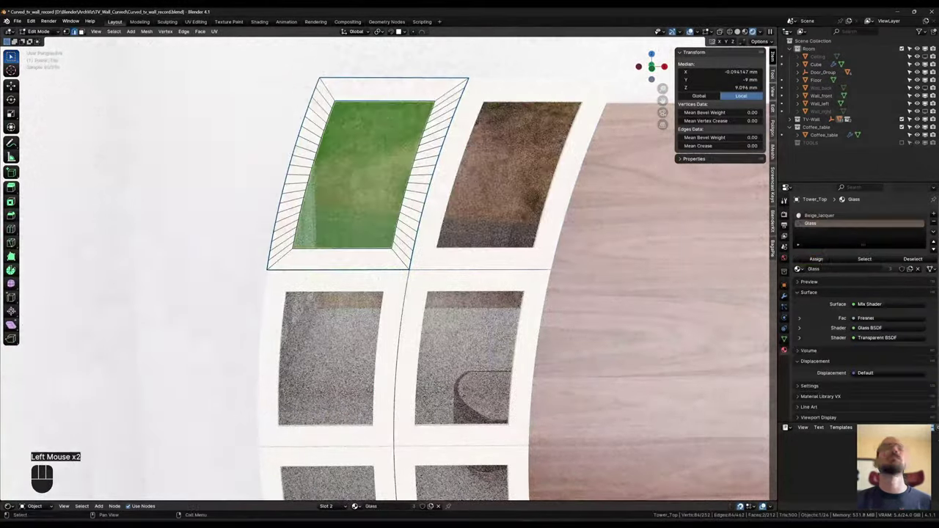
pyautogui.scroll(-4, 449, 249)
pyautogui.keyDown('shift'); pyautogui.moveTo(449, 253); pyautogui.dragTo(451, 239, button='middle'); pyautogui.keyUp('shift')
pyautogui.press('Tab')
# Step: Select the left wall, enlarge the shader editor, and create a new material named Walls for it
pyautogui.scroll(-4, 451, 239)
pyautogui.keyDown('shift'); pyautogui.moveTo(473, 312); pyautogui.dragTo(508, 352, button='middle'); pyautogui.keyUp('shift')
pyautogui.keyDown('shift'); pyautogui.moveTo(508, 352); pyautogui.dragTo(411, 250, button='middle'); pyautogui.keyUp('shift')
pyautogui.scroll(-2, 411, 249)
pyautogui.click(181, 223)
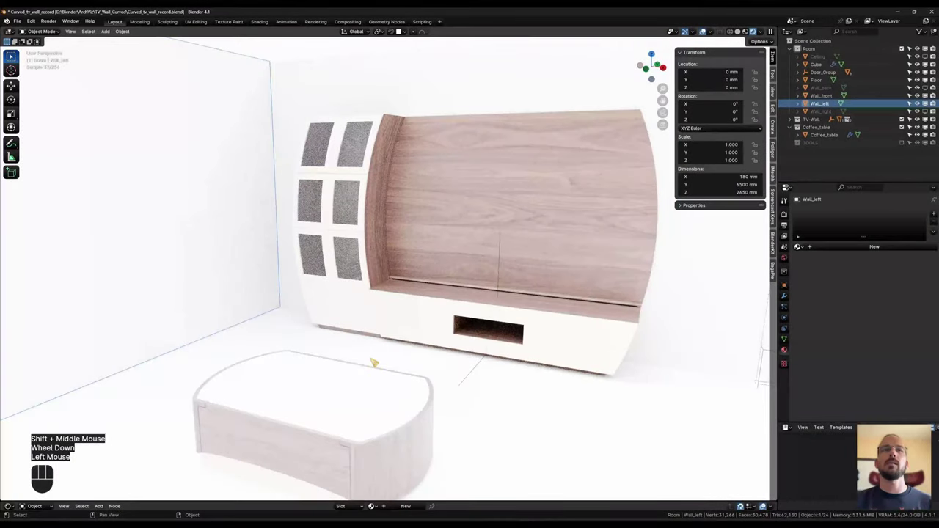
pyautogui.moveTo(490, 502); pyautogui.dragTo(477, 362)
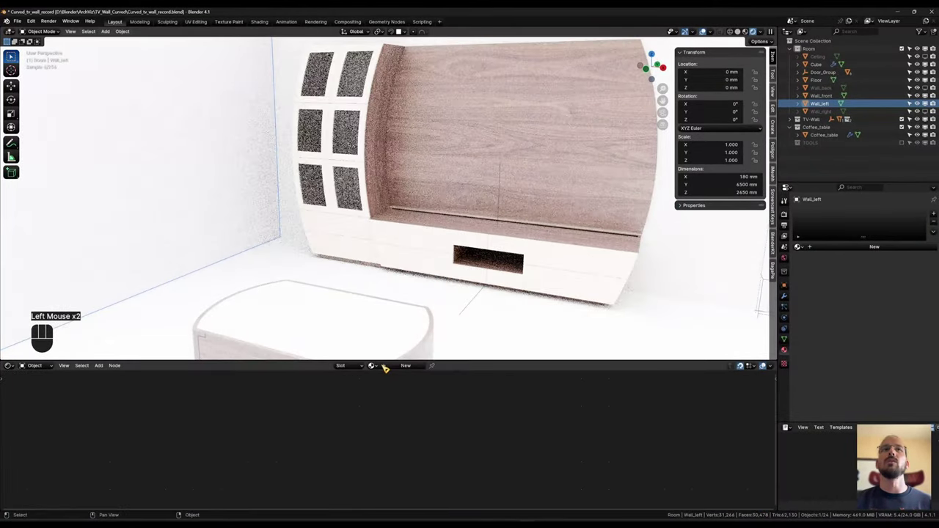
pyautogui.click(402, 365)
pyautogui.write('Wa')
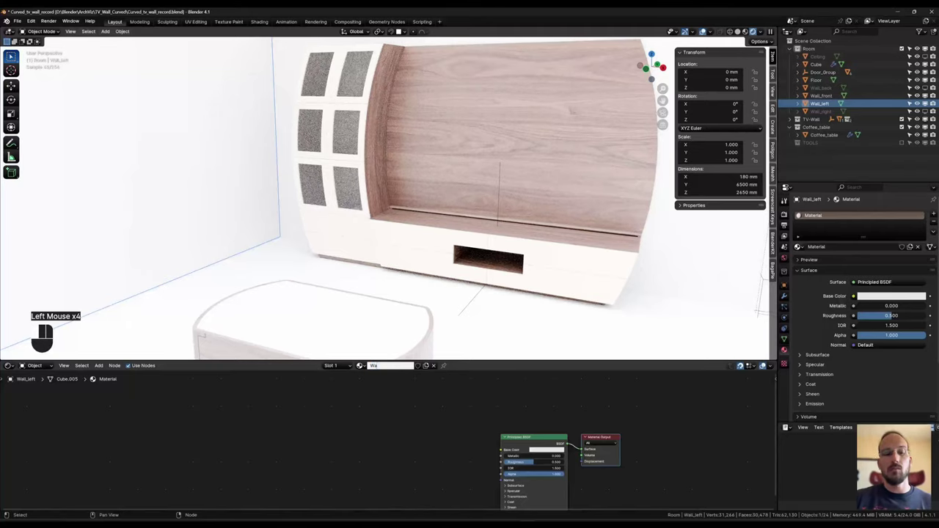
pyautogui.write('lls')
pyautogui.press('Return')
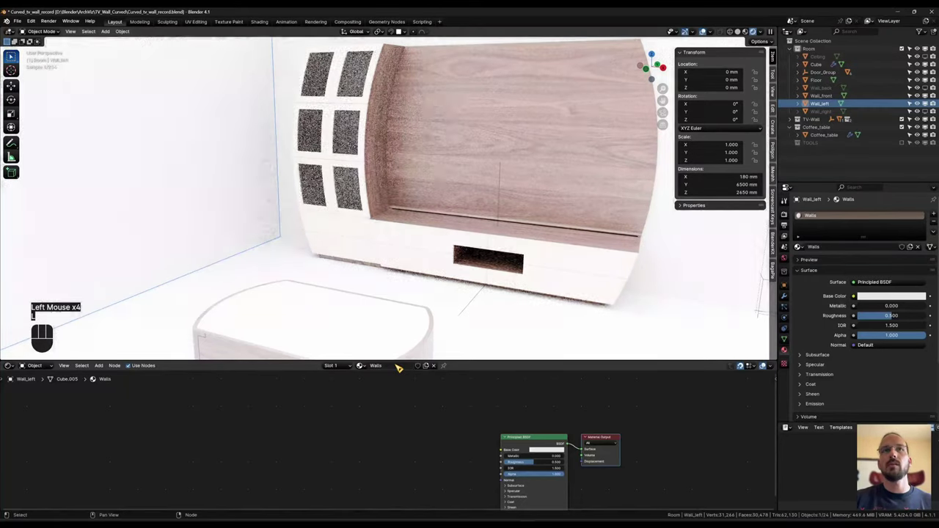
# Step: Tint the base color of the Walls material light green
pyautogui.click(564, 450)
pyautogui.click(557, 390)
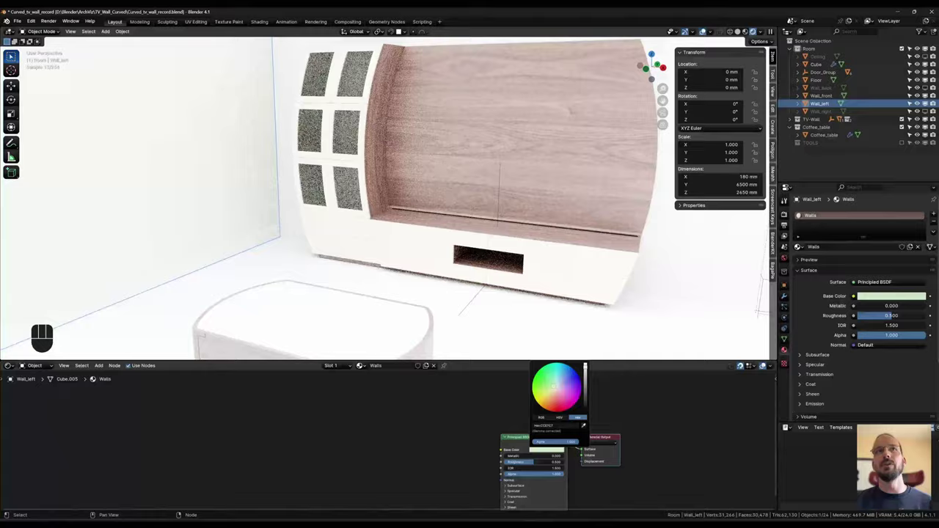
pyautogui.moveTo(554, 386); pyautogui.dragTo(552, 385)
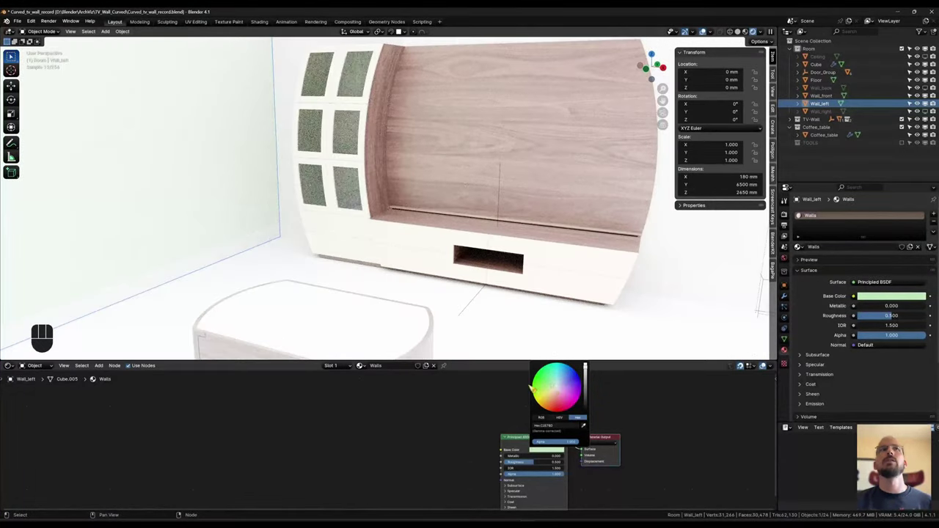
pyautogui.moveTo(442, 254); pyautogui.dragTo(426, 239, button='middle')
pyautogui.keyDown('shift'); pyautogui.moveTo(400, 192); pyautogui.dragTo(418, 218, button='middle'); pyautogui.keyUp('shift')
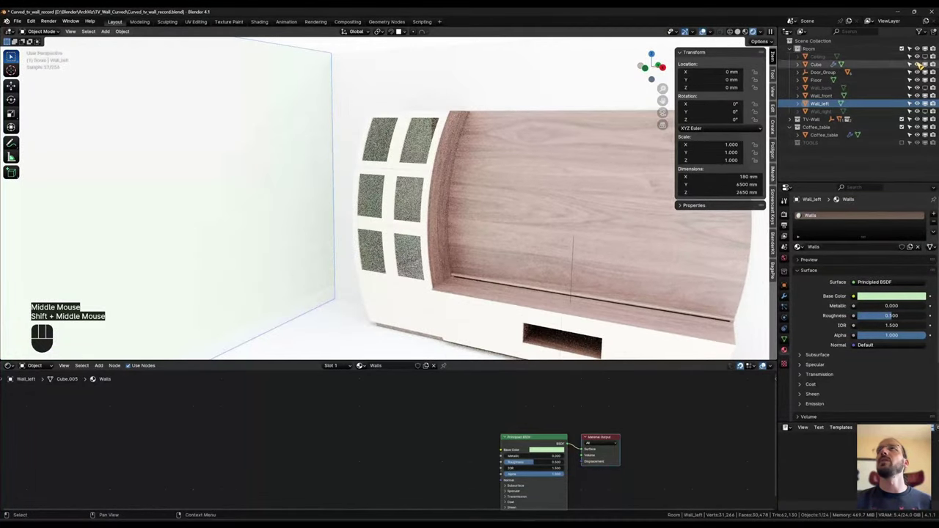
# Step: Show the ceiling in the viewport and tune the saturation of the Walls base color to a paler green
pyautogui.click(926, 57)
pyautogui.keyDown('shift'); pyautogui.moveTo(424, 252); pyautogui.dragTo(408, 218, button='middle'); pyautogui.keyUp('shift')
pyautogui.moveTo(410, 222); pyautogui.dragTo(427, 225, button='middle')
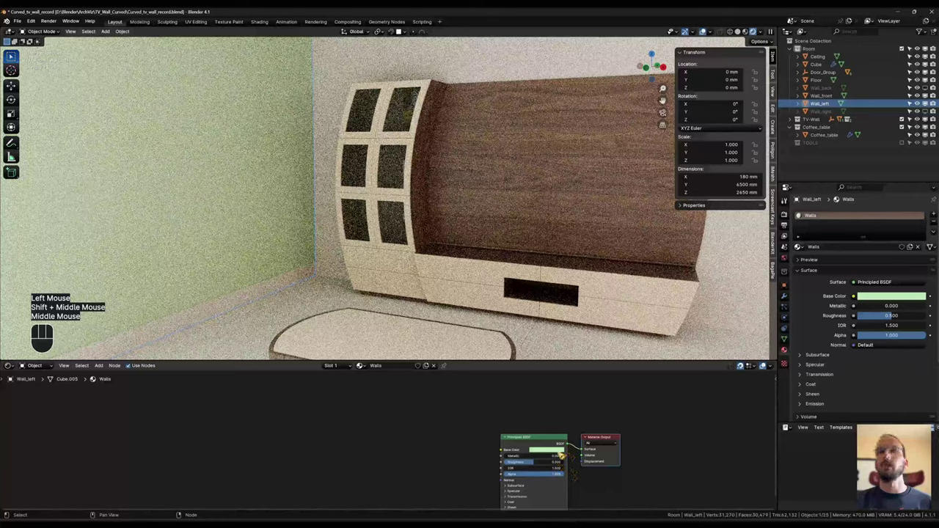
pyautogui.click(558, 451)
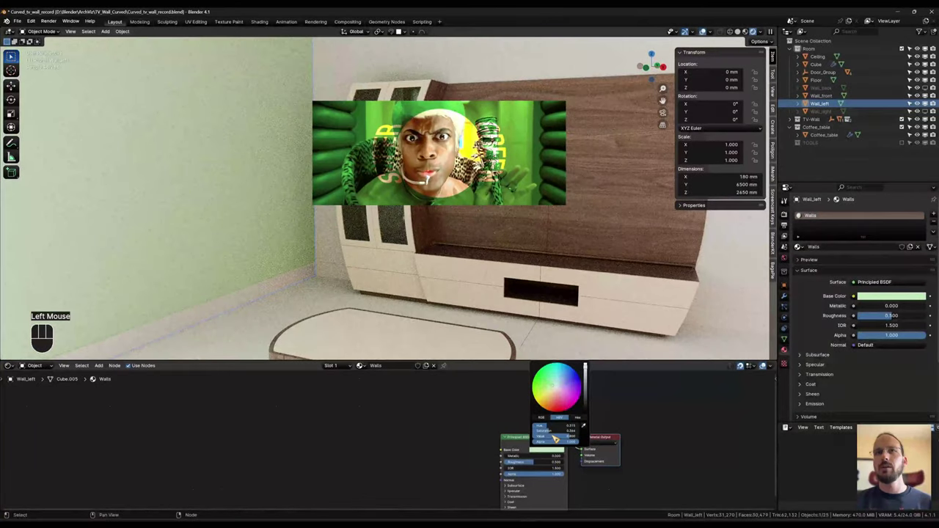
pyautogui.moveTo(553, 432); pyautogui.dragTo(544, 431)
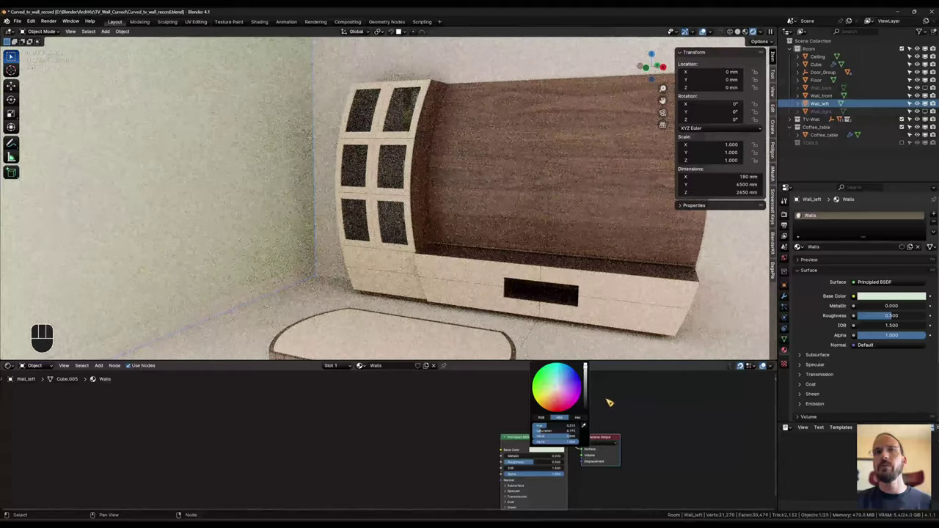
pyautogui.click(551, 449)
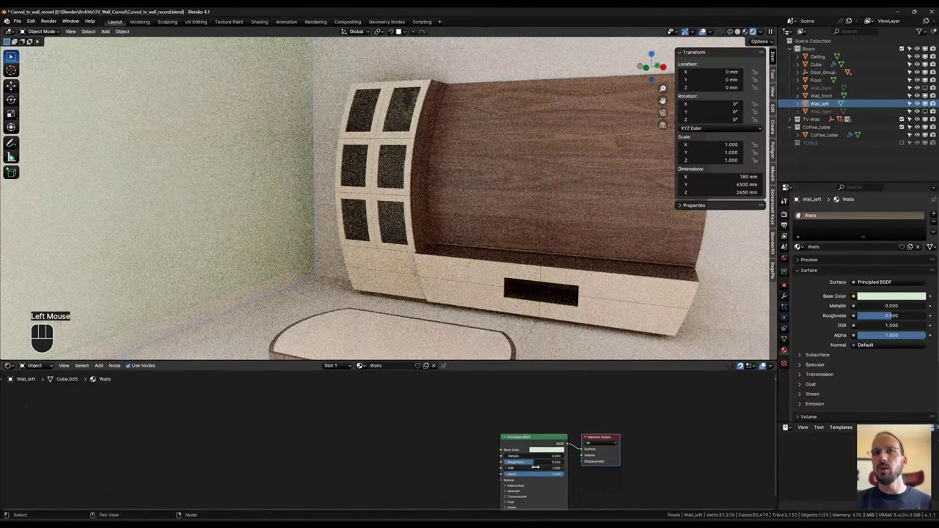
pyautogui.click(556, 451)
pyautogui.moveTo(561, 431); pyautogui.dragTo(564, 432)
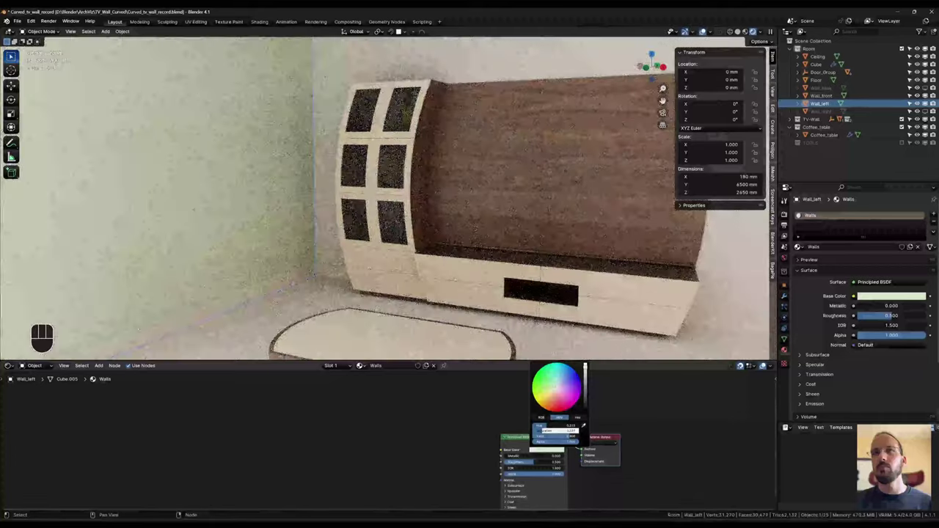
# Step: Show the back wall and the right wall in the viewport
pyautogui.scroll(-3, 503, 200)
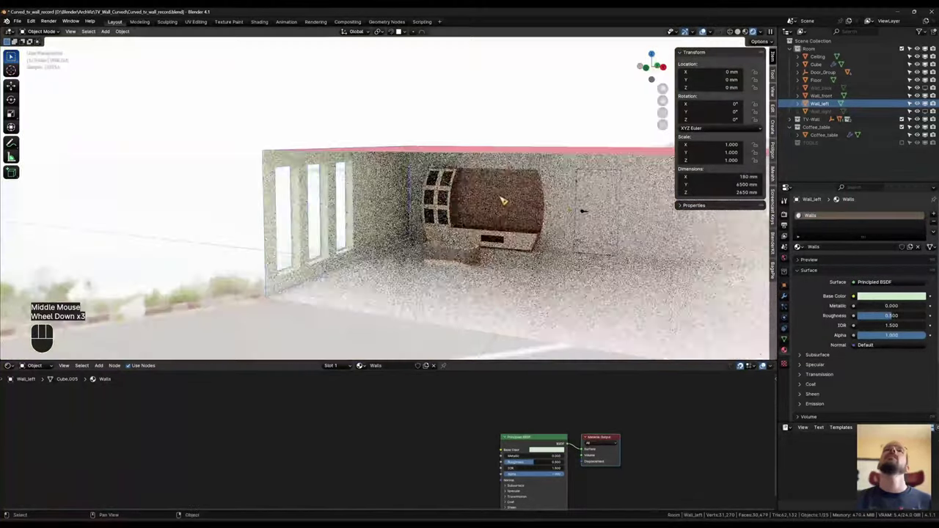
pyautogui.click(925, 87)
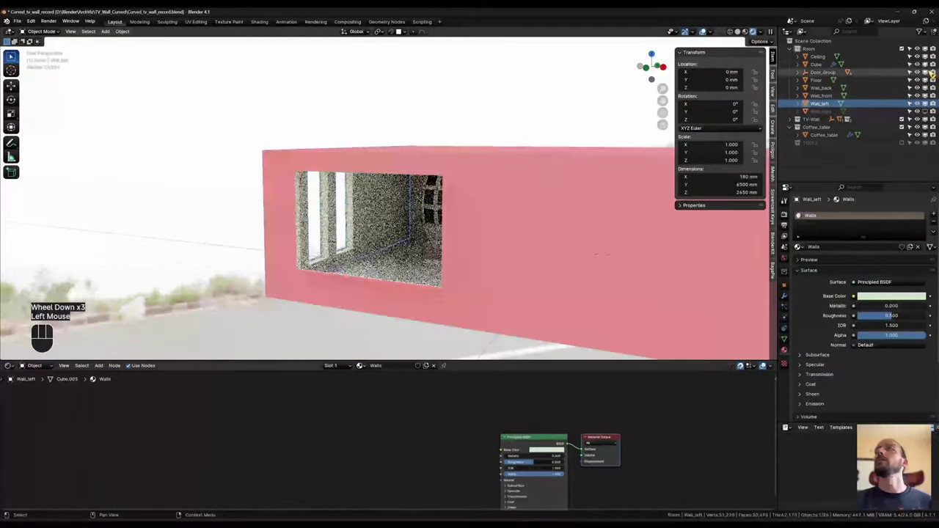
pyautogui.click(925, 112)
pyautogui.scroll(-1, 625, 262)
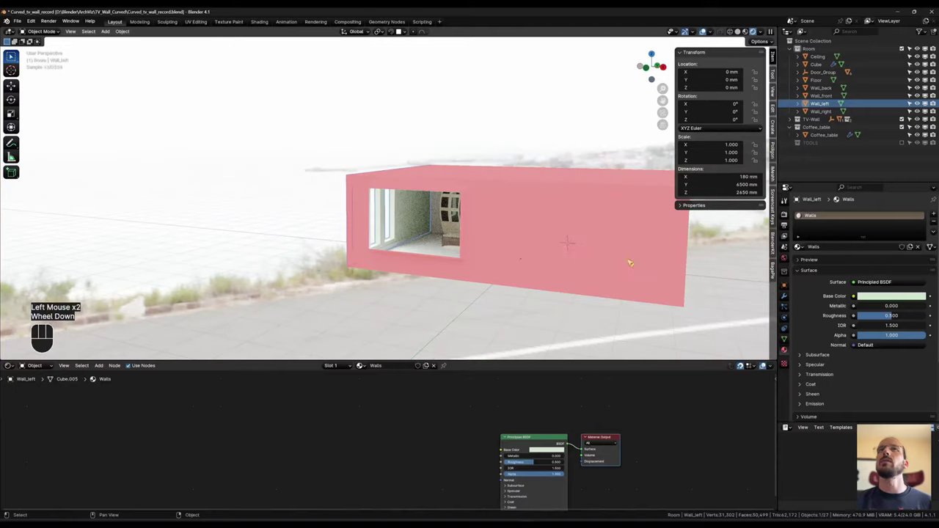
# Step: Link the left wall's Walls material to the back, right and front walls
pyautogui.click(569, 250)
pyautogui.keyDown('shift'); pyautogui.click(731, 260); pyautogui.keyUp('shift')
pyautogui.keyDown('shift'); pyautogui.moveTo(570, 250); pyautogui.dragTo(602, 231, button='middle'); pyautogui.keyUp('shift')
pyautogui.keyDown('shift'); pyautogui.moveTo(602, 231); pyautogui.dragTo(486, 161, button='middle'); pyautogui.keyUp('shift')
pyautogui.keyDown('shift'); pyautogui.click(274, 190); pyautogui.keyUp('shift')
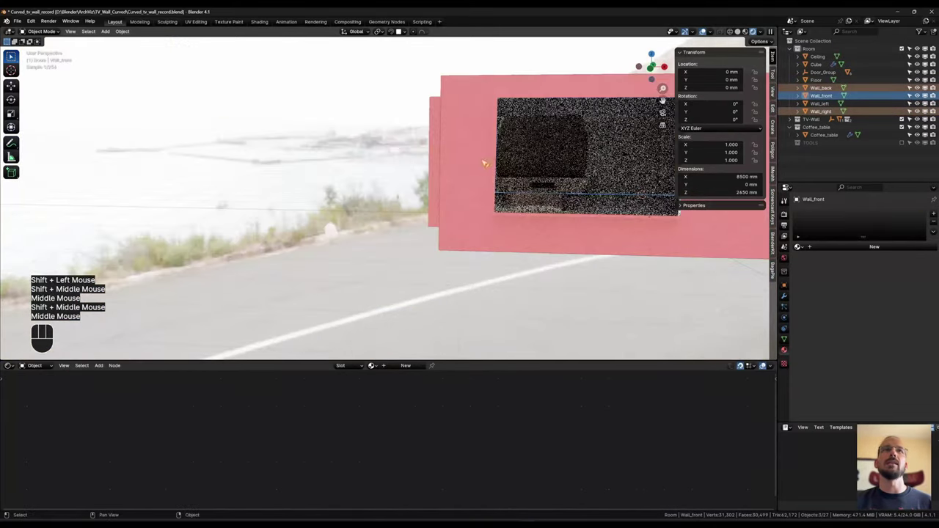
pyautogui.scroll(1, 602, 163)
pyautogui.keyDown('shift'); pyautogui.moveTo(601, 163); pyautogui.dragTo(602, 159, button='middle'); pyautogui.keyUp('shift')
pyautogui.keyDown('shift'); pyautogui.click(465, 131); pyautogui.keyUp('shift')
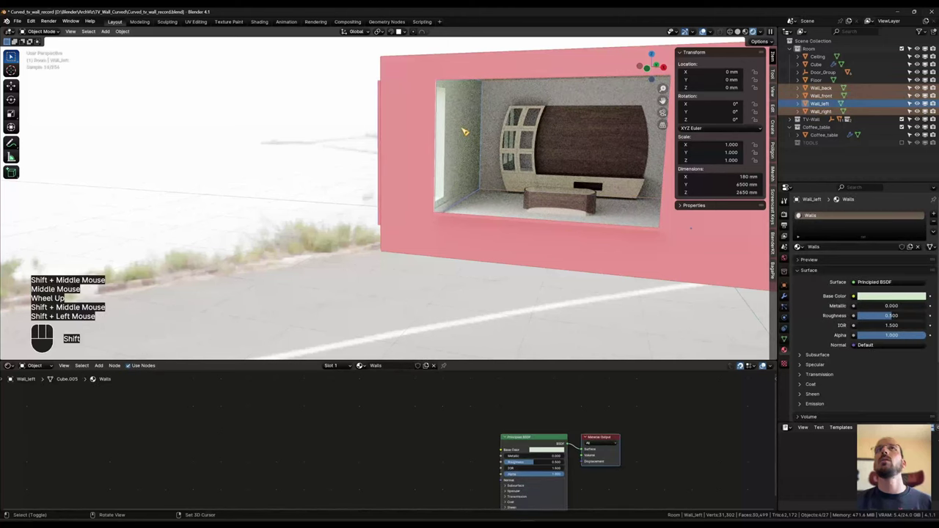
pyautogui.hotkey('ctrl', 'l')
pyautogui.click(434, 127)
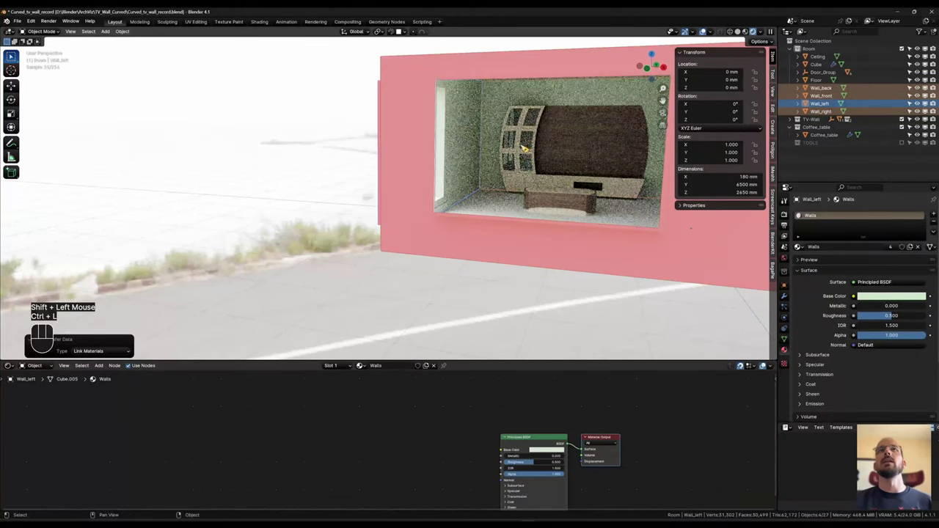
# Step: Hide the ceiling, back wall and right wall in the viewport and check the painted room
pyautogui.press('Tab')
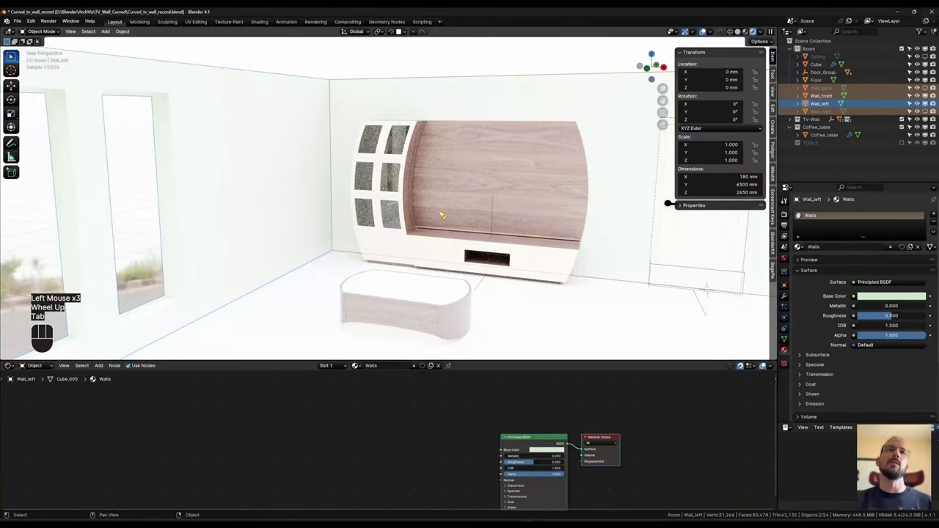
pyautogui.moveTo(463, 214); pyautogui.dragTo(507, 221, button='middle')
pyautogui.scroll(1, 506, 220)
pyautogui.moveTo(507, 220); pyautogui.dragTo(505, 253, button='middle')
pyautogui.scroll(2, 505, 264)
pyautogui.scroll(-2, 507, 269)
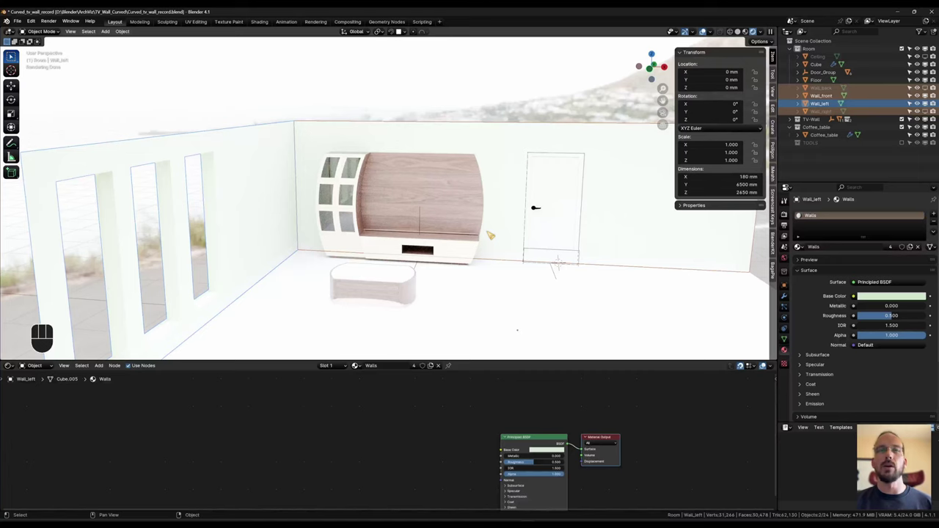
# Step: Append the Wood-Floor_Planks_Oak-Soria-Gray_2K object from the Wood Floors category of the iMeshh assets
pyautogui.moveTo(492, 186); pyautogui.dragTo(555, 128, button='middle')
pyautogui.moveTo(555, 127); pyautogui.dragTo(563, 160, button='middle')
pyautogui.click(772, 174)
pyautogui.click(711, 93)
pyautogui.click(756, 189)
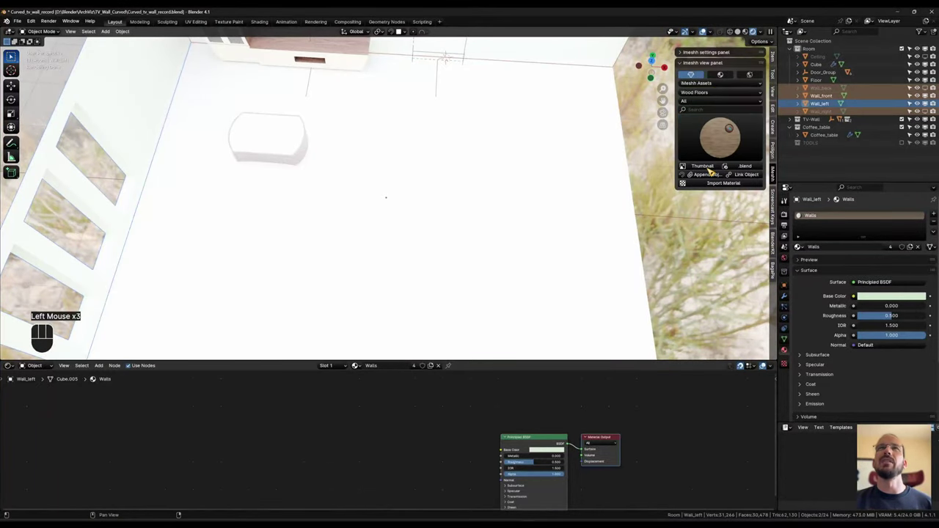
pyautogui.click(703, 174)
# Step: Move the imported plank sample beside the room, about 6545 mm in X and -3397 mm in Y, and check its height in front view
pyautogui.scroll(-5, 440, 205)
pyautogui.keyDown('shift'); pyautogui.moveTo(477, 213); pyautogui.dragTo(506, 213, button='middle'); pyautogui.keyUp('shift')
pyautogui.press('g')
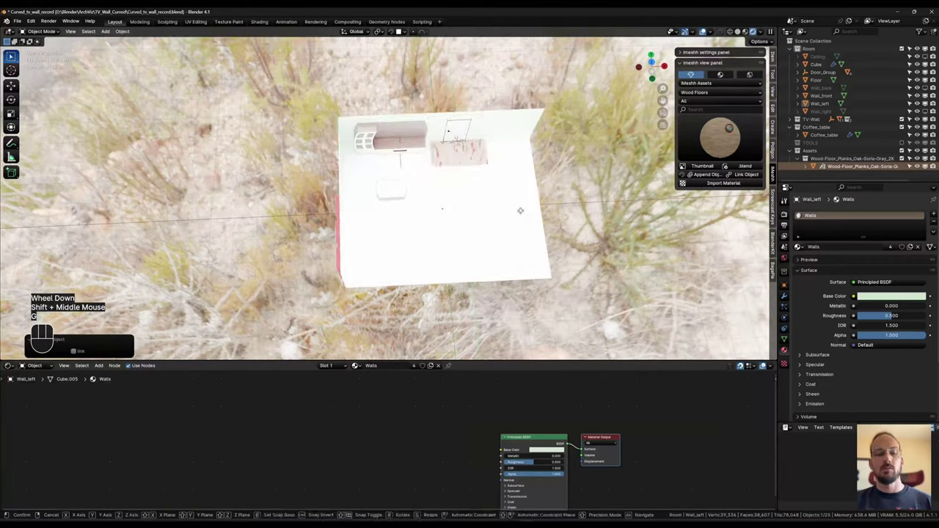
pyautogui.hotkey('shift', 'z')
pyautogui.click(636, 266)
pyautogui.press('`')
pyautogui.click(577, 227)
pyautogui.scroll(2, 569, 218)
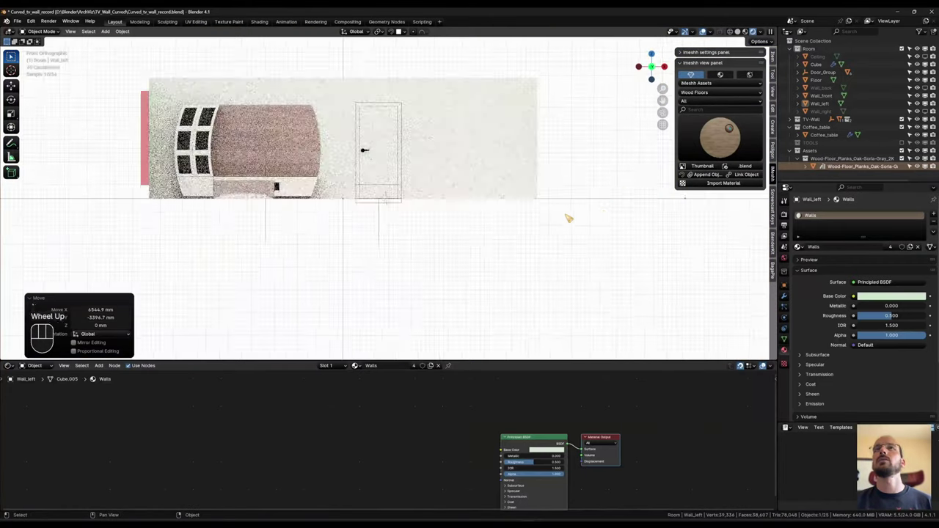
pyautogui.hotkey('shift', 'z')
pyautogui.press('g')
pyautogui.moveTo(587, 227); pyautogui.dragTo(516, 200, button='middle')
pyautogui.hotkey('shift', 'z')
pyautogui.keyDown('shift'); pyautogui.click(362, 177); pyautogui.keyUp('shift')
pyautogui.hotkey('ctrl', 'l')
pyautogui.hotkey('ctrl', 'z')
# Step: Join the room floor into the oak plank sample and delete the sample's original geometry
pyautogui.click(364, 178)
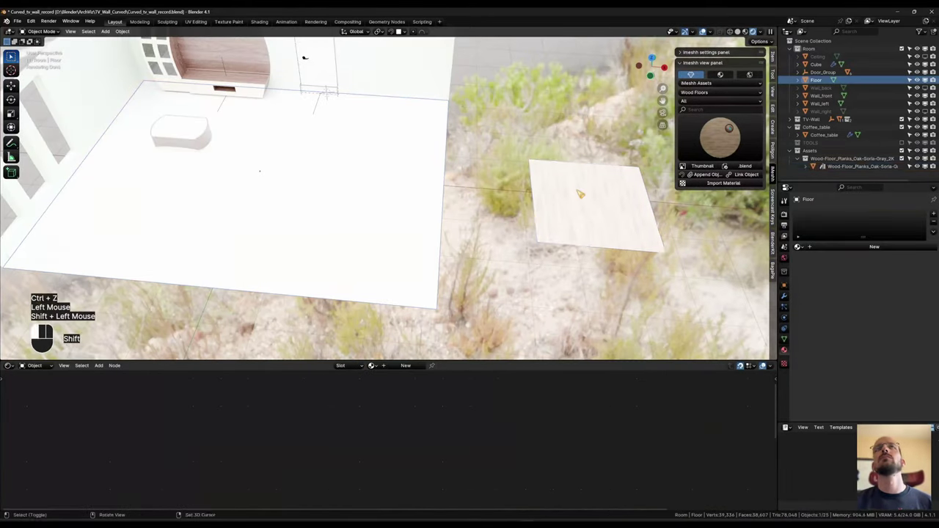
pyautogui.keyDown('shift'); pyautogui.click(580, 193); pyautogui.keyUp('shift')
pyautogui.hotkey('ctrl', 'j')
pyautogui.press('Tab')
pyautogui.press('x')
pyautogui.click(666, 272)
pyautogui.keyDown('shift'); pyautogui.moveTo(667, 272); pyautogui.dragTo(768, 300, button='middle'); pyautogui.keyUp('shift')
pyautogui.scroll(2, 767, 301)
pyautogui.press('Tab')
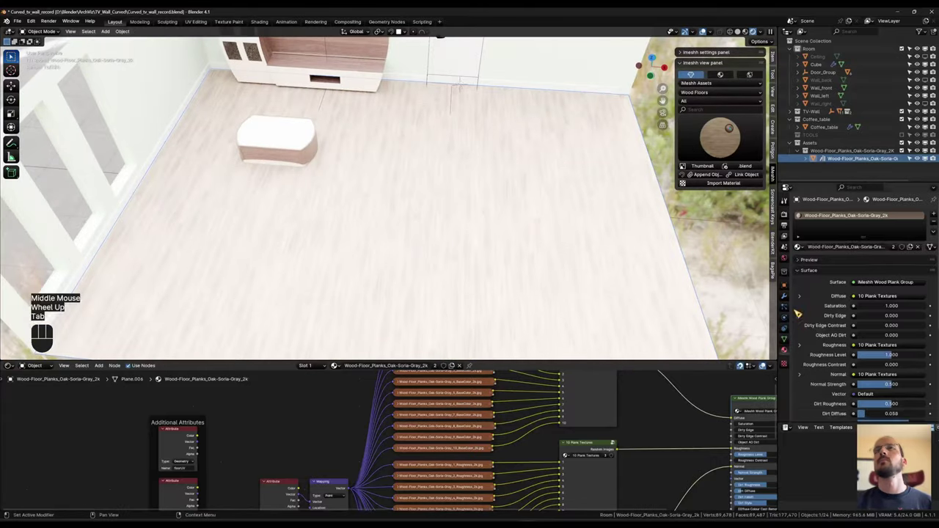
# Step: Select the baseboard and create a new material named Baseboard for it
pyautogui.click(785, 297)
pyautogui.moveTo(516, 309); pyautogui.dragTo(520, 238, button='middle')
pyautogui.scroll(2, 519, 238)
pyautogui.keyDown('shift'); pyautogui.moveTo(520, 238); pyautogui.dragTo(495, 268, button='middle'); pyautogui.keyUp('shift')
pyautogui.click(342, 261)
pyautogui.click(532, 257)
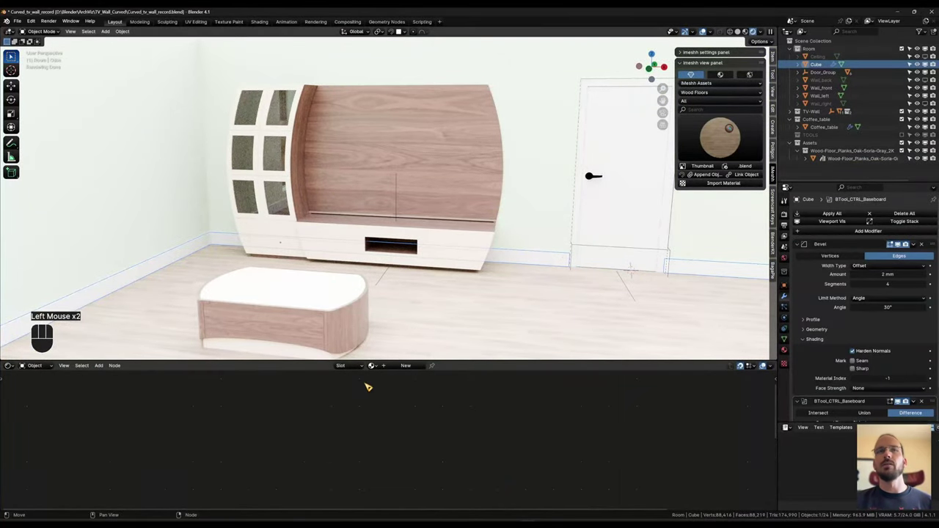
pyautogui.click(404, 366)
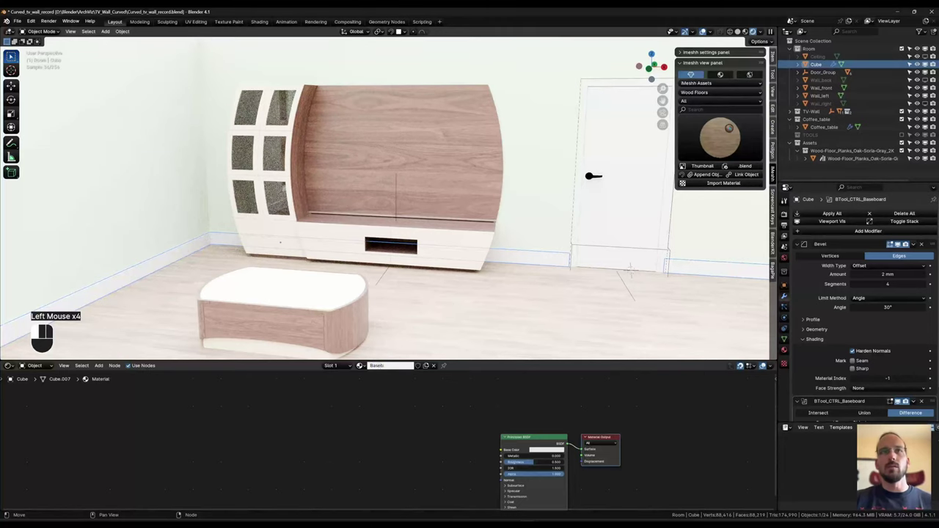
pyautogui.write('d')
pyautogui.press('Return')
# Step: Set the Baseboard material's roughness to about 0.389
pyautogui.moveTo(453, 443); pyautogui.dragTo(417, 386, button='middle')
pyautogui.scroll(1, 506, 395)
pyautogui.moveTo(508, 395); pyautogui.dragTo(535, 411, button='middle')
pyautogui.scroll(1, 535, 411)
pyautogui.click(538, 410)
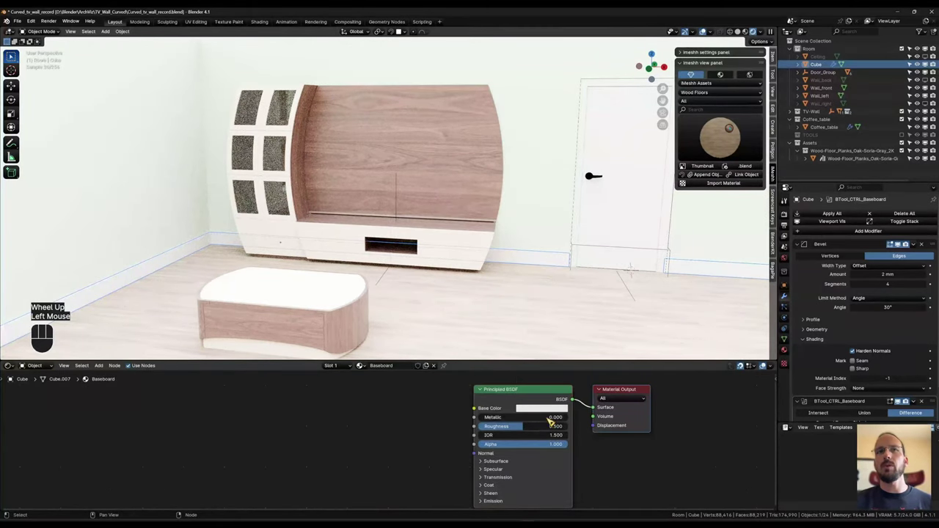
pyautogui.moveTo(528, 430); pyautogui.dragTo(518, 431)
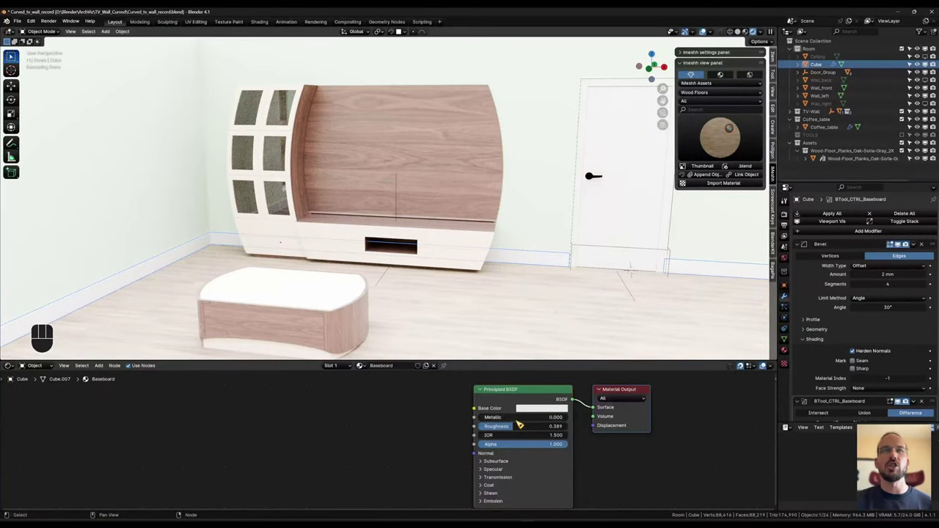
# Step: Replace the door frame's material with the Baseboard material
pyautogui.scroll(3, 617, 247)
pyautogui.click(549, 276)
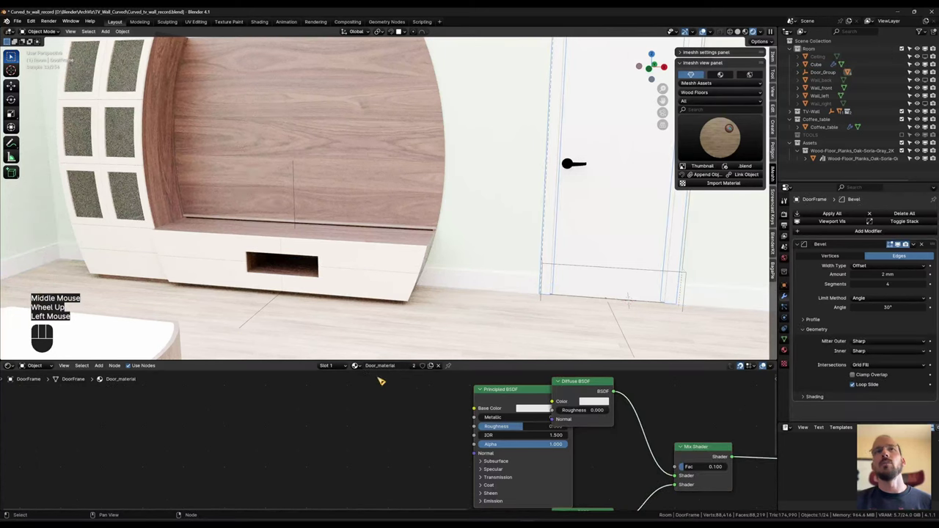
pyautogui.click(356, 366)
pyautogui.click(597, 215)
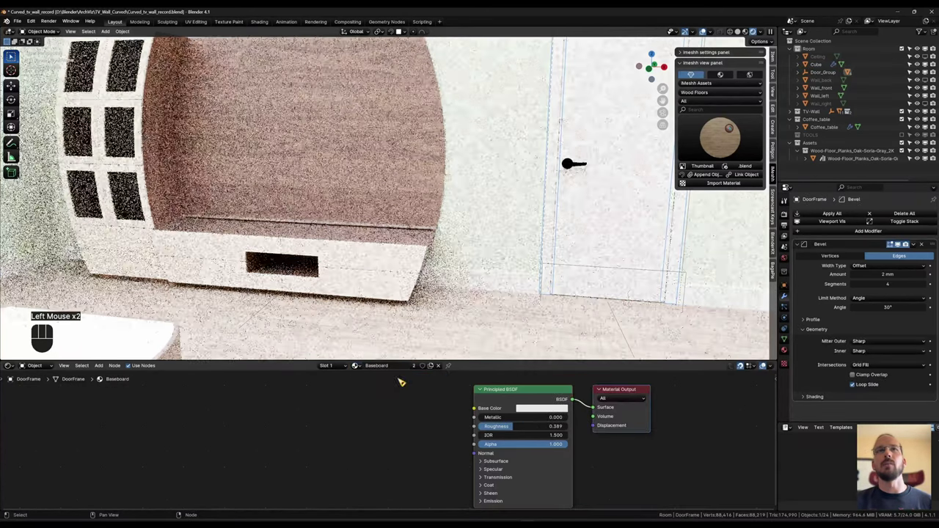
# Step: Assign the Baseboard material to the room door and collapse the node editor to enlarge the 3D view
pyautogui.click(360, 366)
pyautogui.click(381, 378)
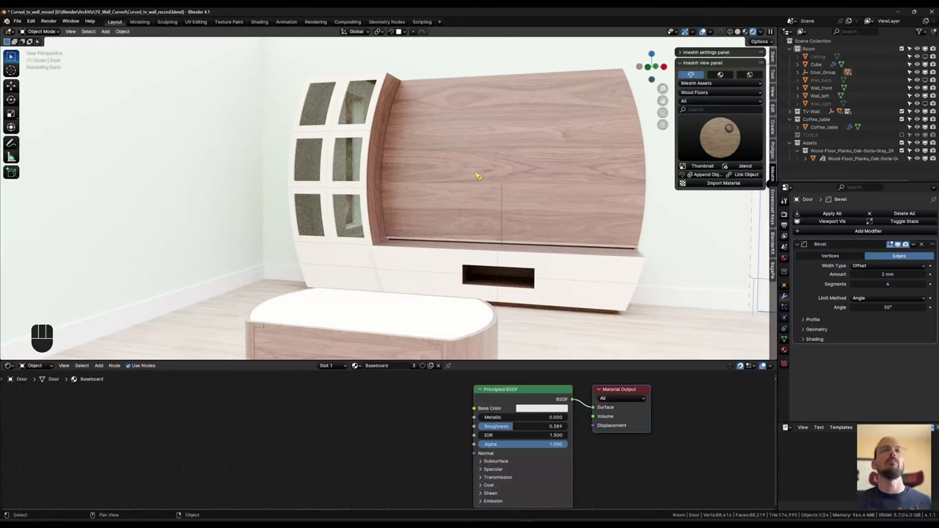
pyautogui.moveTo(499, 361); pyautogui.dragTo(499, 506)
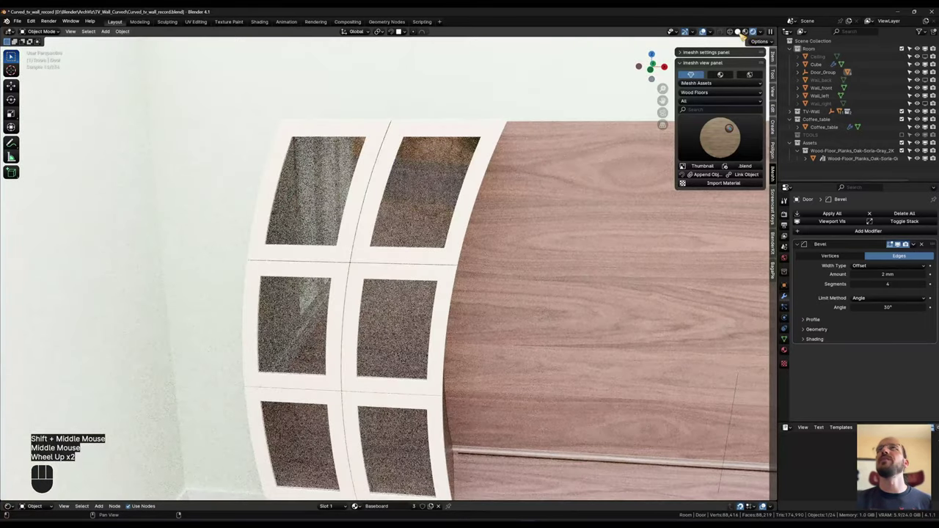
# Step: Switch the viewport to solid shading and exclude the tower's fronts collection to expose the tower's interior
pyautogui.click(739, 32)
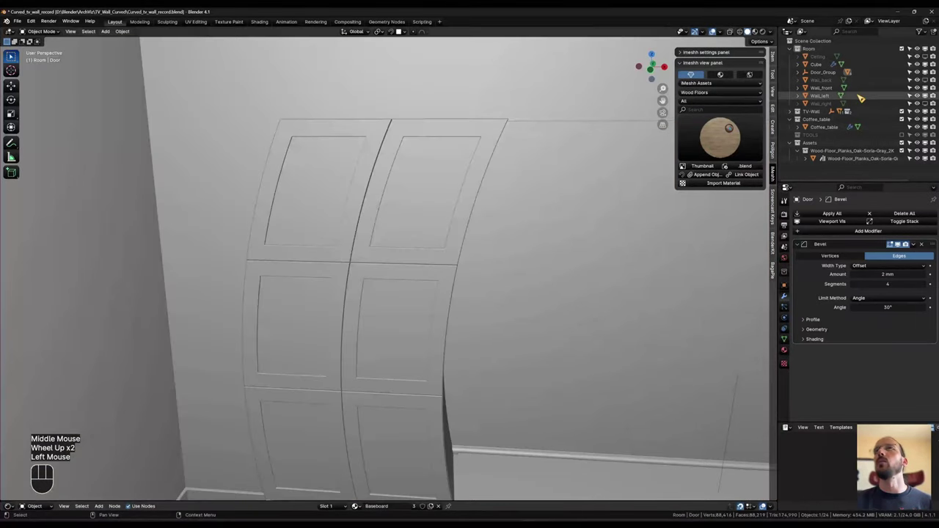
pyautogui.click(790, 111)
pyautogui.click(902, 126)
pyautogui.keyDown('shift'); pyautogui.moveTo(455, 247); pyautogui.dragTo(440, 172, button='middle'); pyautogui.keyUp('shift')
pyautogui.keyDown('shift'); pyautogui.moveTo(440, 172); pyautogui.dragTo(477, 213, button='middle'); pyautogui.keyUp('shift')
# Step: Select the underside face of the tower's top panel and snap the 3D cursor to it
pyautogui.click(499, 186)
pyautogui.click(497, 187)
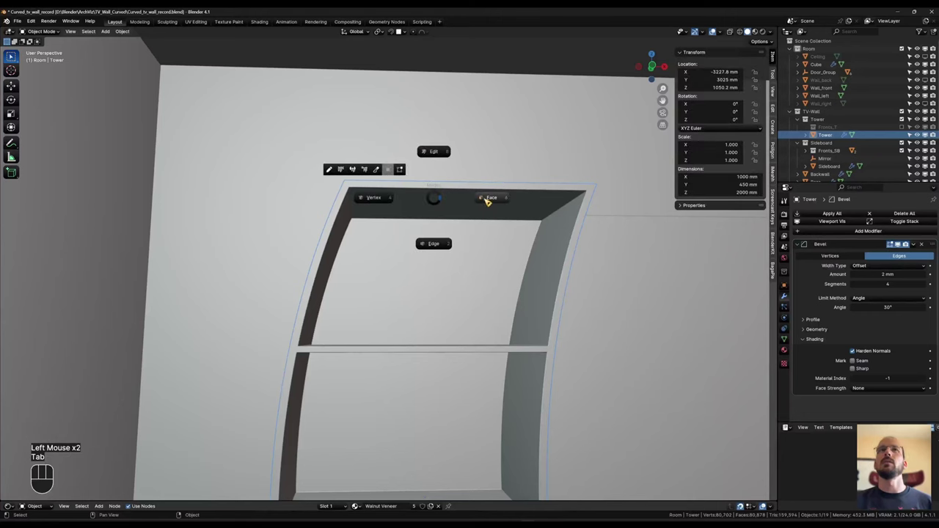
pyautogui.press('Tab')
pyautogui.click(462, 204)
pyautogui.hotkey('shift', 's')
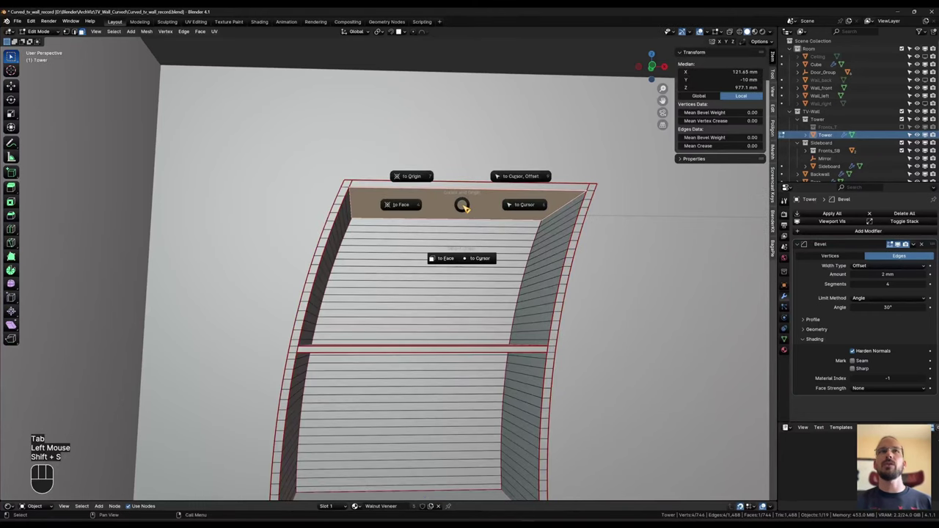
pyautogui.click(418, 211)
pyautogui.scroll(2, 476, 226)
pyautogui.keyDown('shift'); pyautogui.moveTo(477, 225); pyautogui.dragTo(457, 245, button='middle'); pyautogui.keyUp('shift')
pyautogui.scroll(2, 485, 232)
pyautogui.scroll(-1, 485, 232)
# Step: Make TV-Wall the active collection and add a cube at the 3D cursor in Object Mode
pyautogui.click(800, 112)
pyautogui.keyDown('shift'); pyautogui.moveTo(630, 206); pyautogui.dragTo(608, 216, button='middle'); pyautogui.keyUp('shift')
pyautogui.scroll(2, 516, 205)
pyautogui.press('Tab')
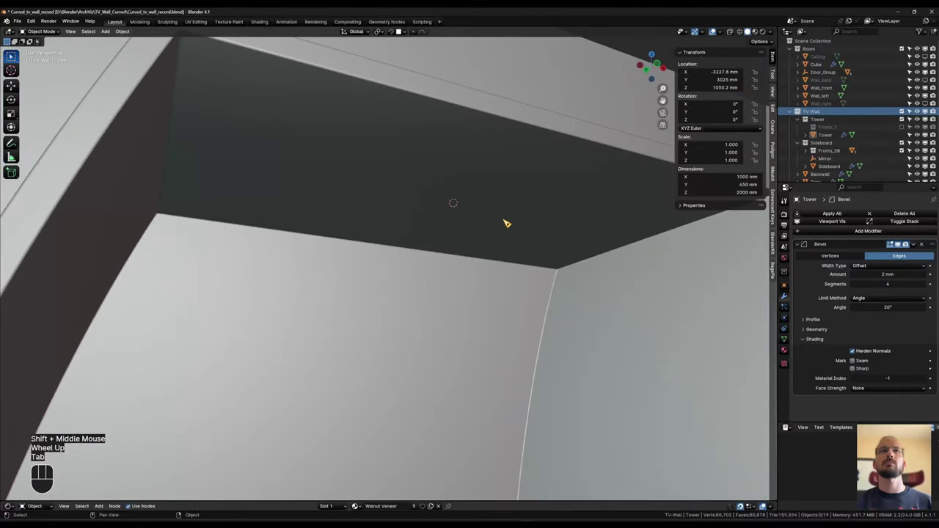
pyautogui.hotkey('shift', 'a')
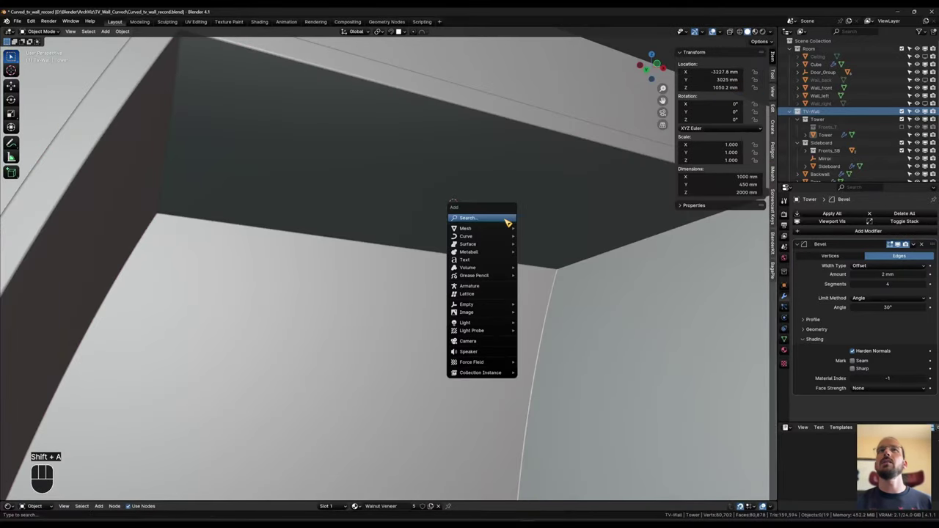
pyautogui.moveTo(514, 226)
pyautogui.click(557, 250)
# Step: Set the new cube's dimensions to 350 mm in X, 10 mm in Y and 6 mm in Z
pyautogui.click(720, 192)
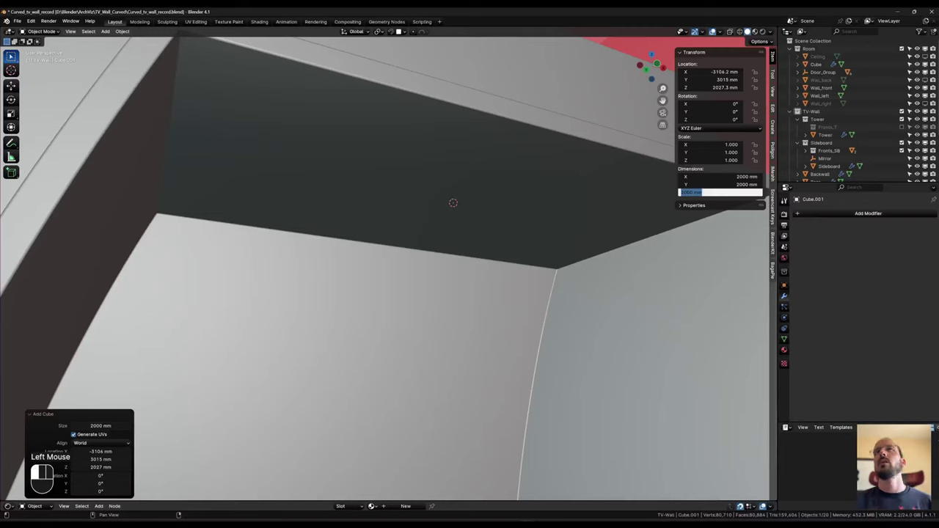
pyautogui.write('6')
pyautogui.press('Return')
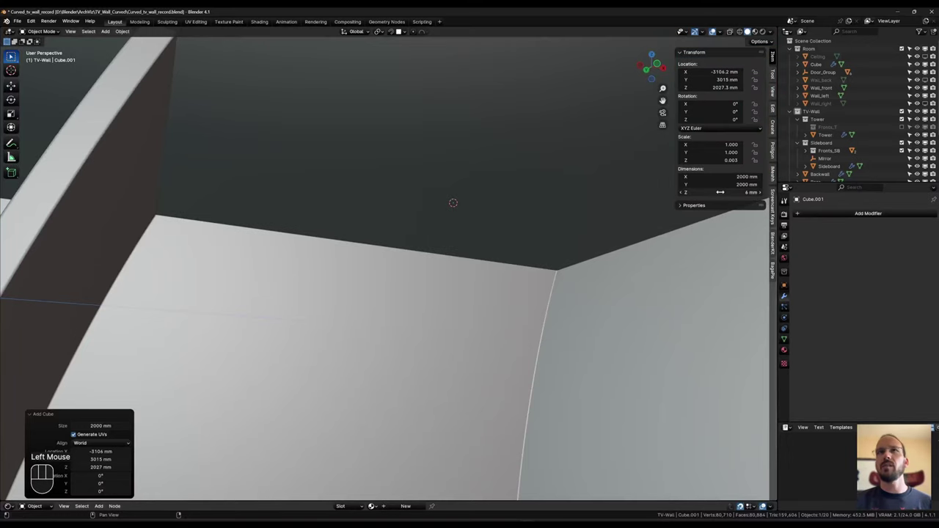
pyautogui.click(720, 184)
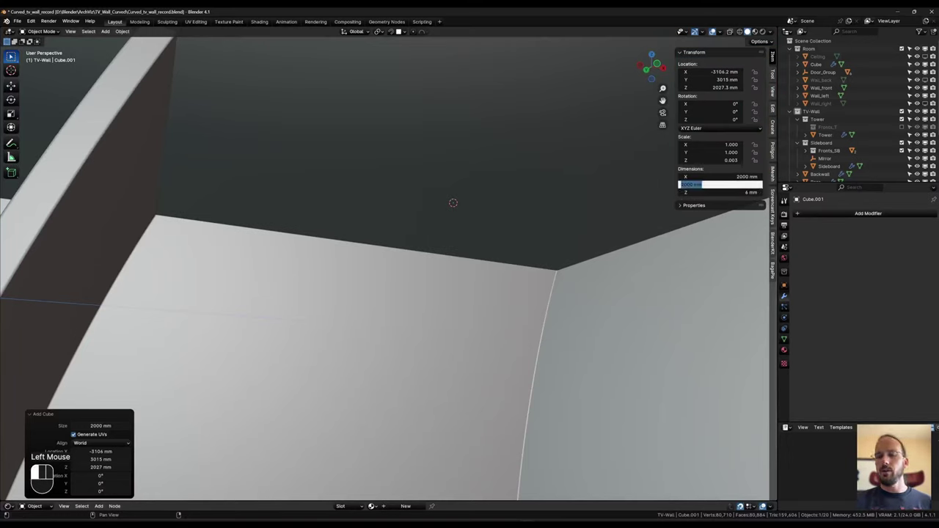
pyautogui.write('10')
pyautogui.press('Return')
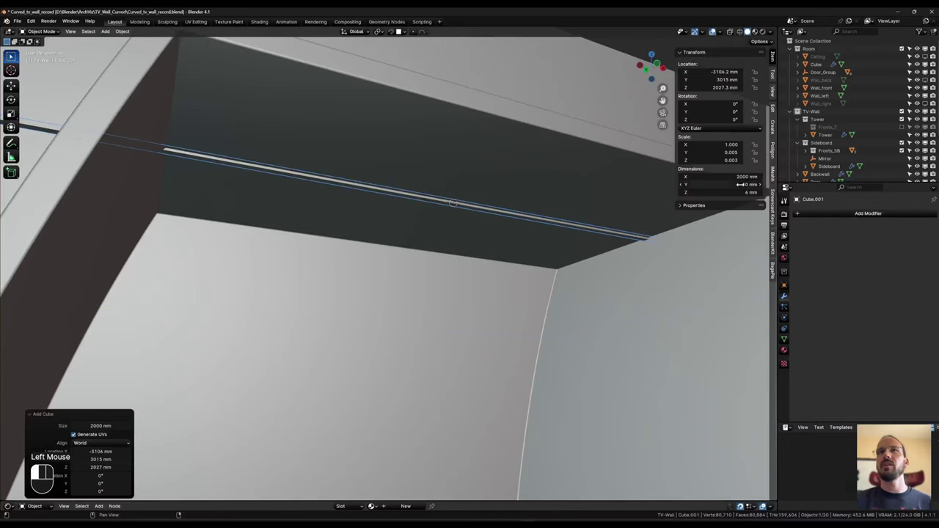
pyautogui.click(734, 177)
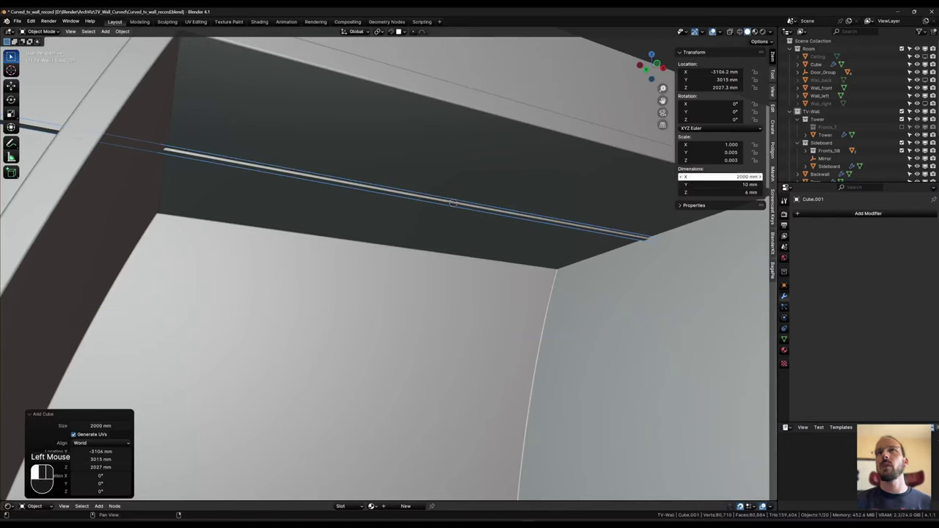
pyautogui.write('300')
pyautogui.press('Return')
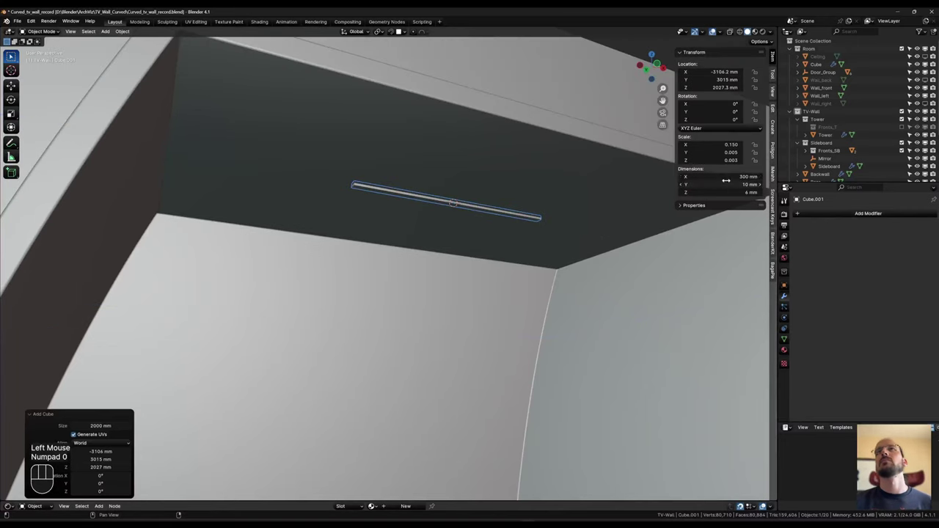
pyautogui.click(725, 178)
pyautogui.write('350')
pyautogui.press('Return')
# Step: Move the strip down about 3 mm along Z with snapping so its top sits against the tower's top panel
pyautogui.keyDown('shift'); pyautogui.moveTo(501, 240); pyautogui.dragTo(475, 215, button='middle'); pyautogui.keyUp('shift')
pyautogui.press('g')
pyautogui.press('z')
pyautogui.keyDown('ctrl'); pyautogui.click(488, 200); pyautogui.keyUp('ctrl')
pyautogui.scroll(2, 456, 205)
pyautogui.keyDown('shift'); pyautogui.scroll(1, 474, 216); pyautogui.keyUp('shift')
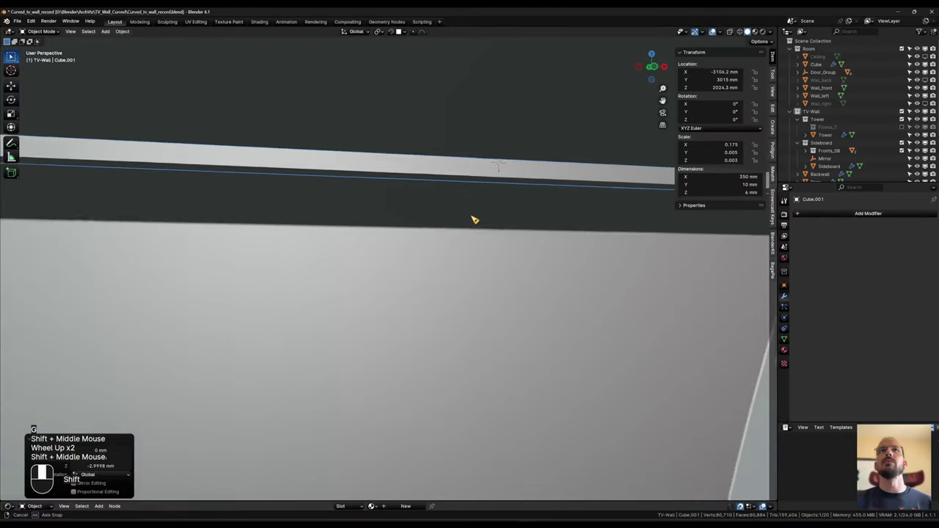
pyautogui.scroll(-1, 481, 220)
# Step: Apply the scale of the strip under the tower's top panel
pyautogui.hotkey('ctrl', 'a')
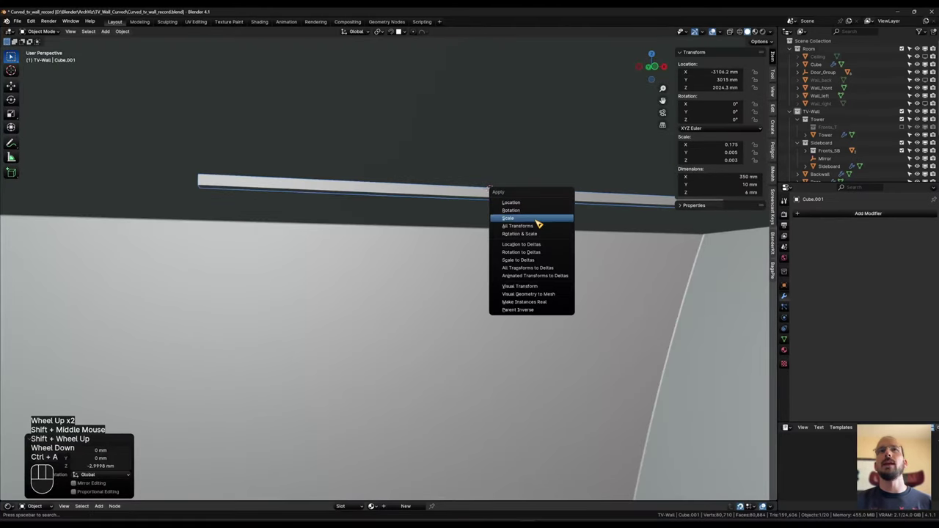
pyautogui.click(538, 217)
pyautogui.keyDown('shift'); pyautogui.moveTo(531, 223); pyautogui.dragTo(517, 193, button='middle'); pyautogui.keyUp('shift')
# Step: Select the two short lower end edges of the strip in Edit Mode
pyautogui.press('Tab')
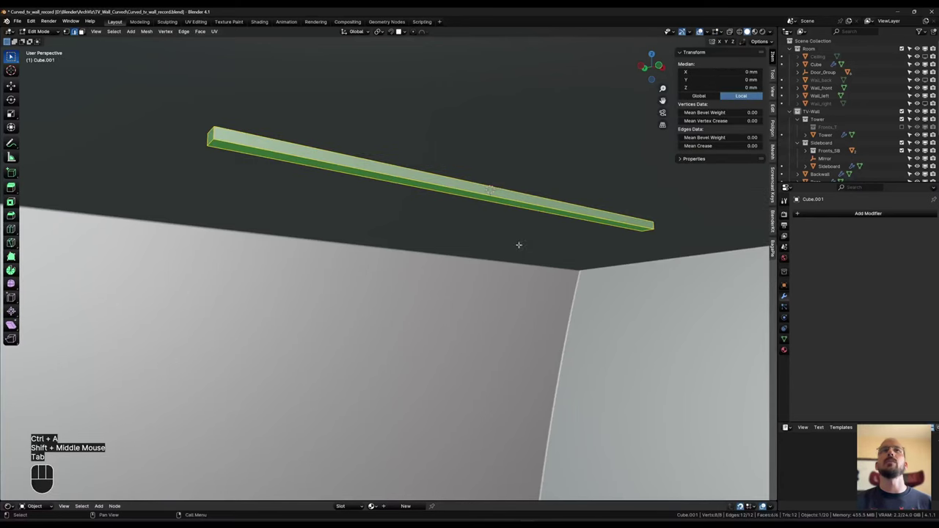
pyautogui.click(538, 213)
pyautogui.keyDown('shift'); pyautogui.click(646, 233); pyautogui.keyUp('shift')
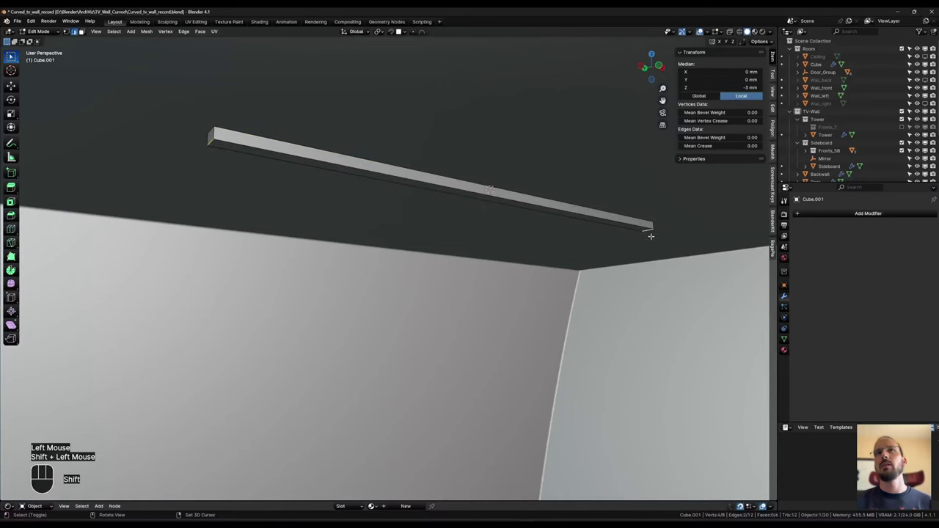
pyautogui.keyDown('shift'); pyautogui.moveTo(646, 279); pyautogui.dragTo(637, 276, button='middle'); pyautogui.keyUp('shift')
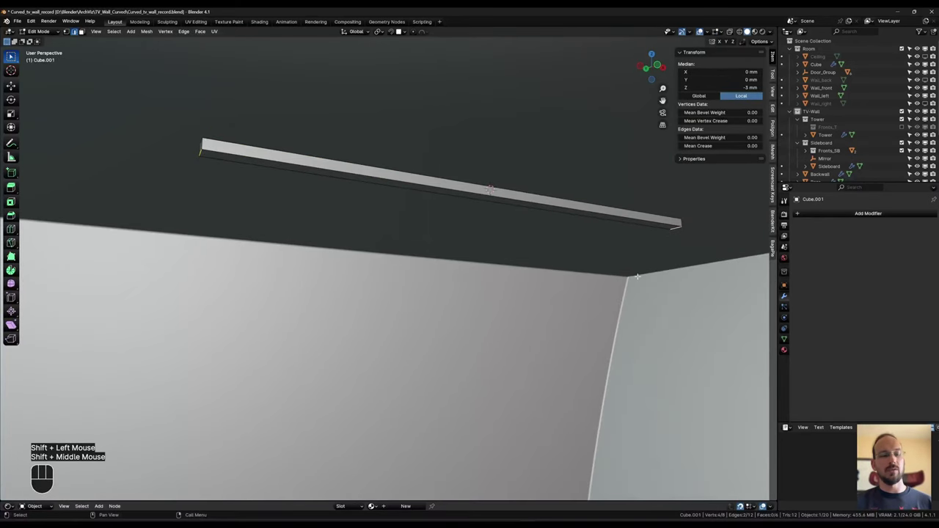